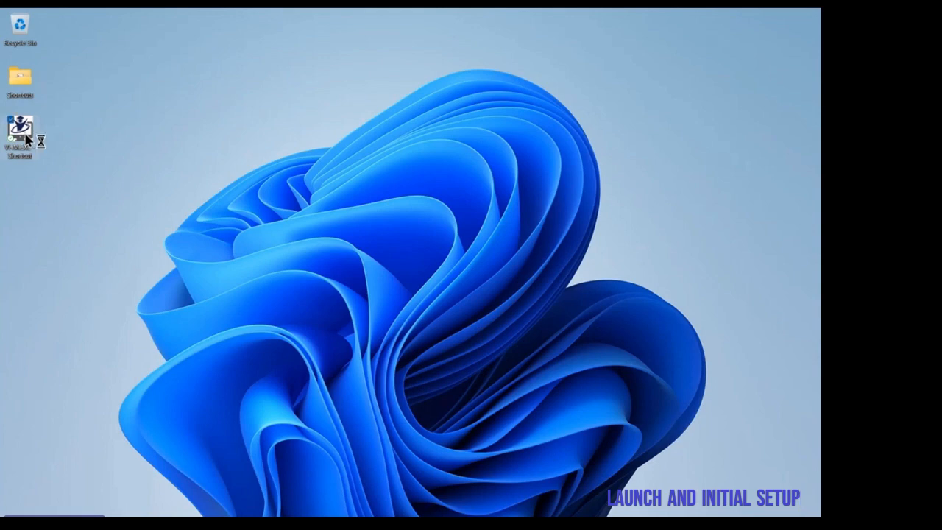
Step: Launch Visual Hospital Manager and register the hospital name as Sanjivani Hospital
double_click(24, 131)
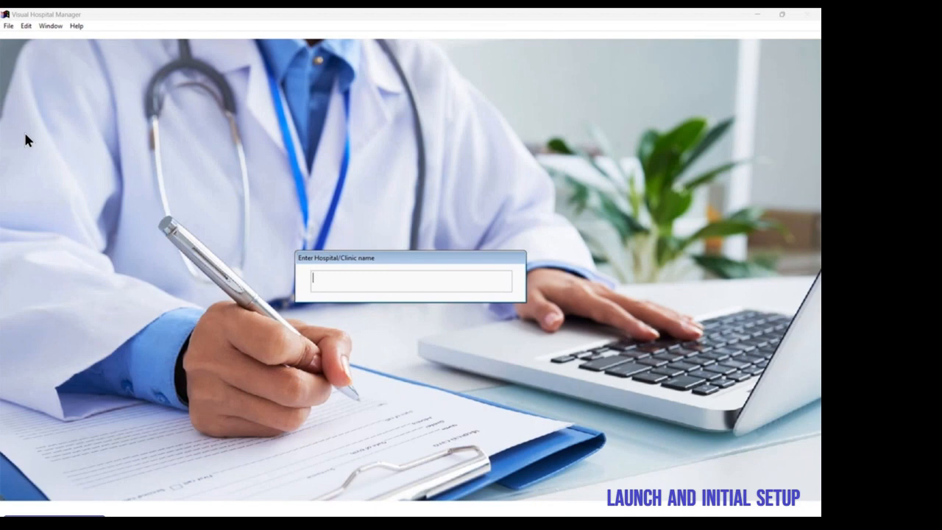
type("Sanjivani Hospital")
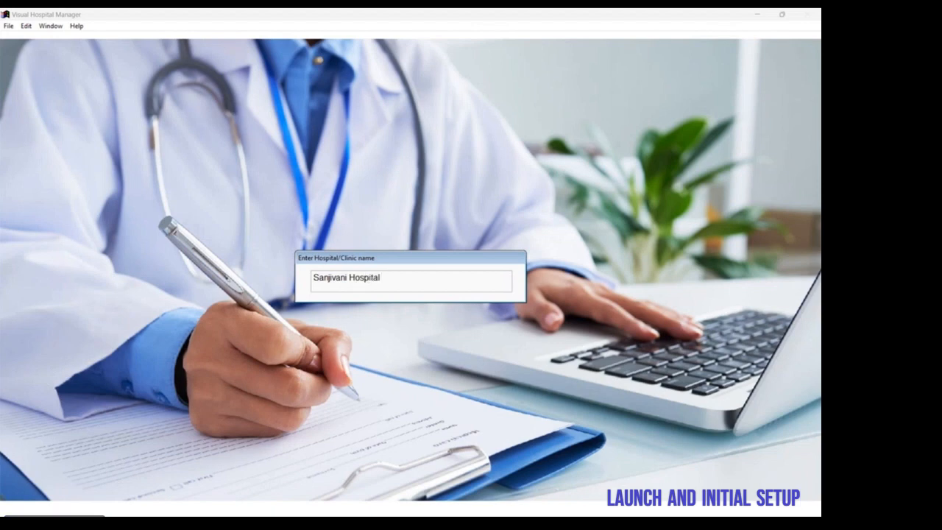
key("Return")
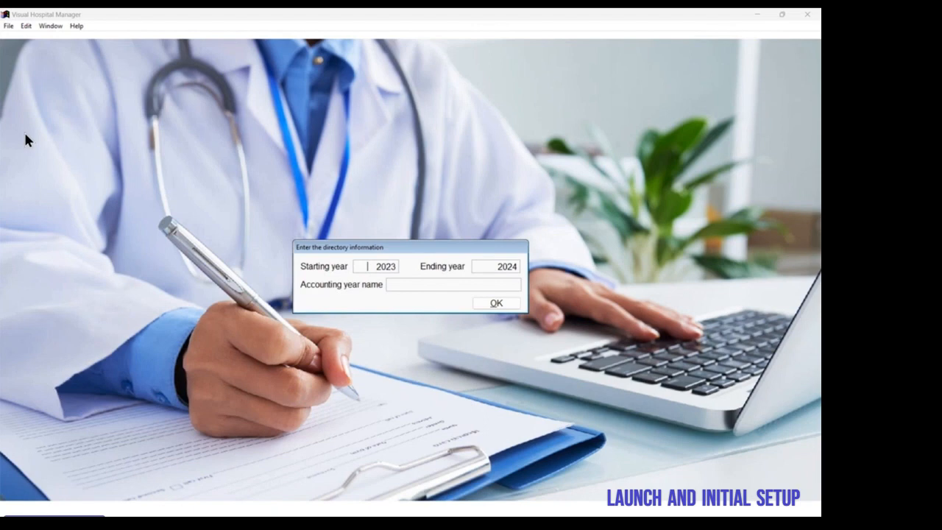
Step: Create the 2023 to 2024 accounting year named "A/C year 2023-24", retaining the master data
key("Tab")
key("Tab")
type("A/C year 2023-23")
key("BackSpace")
type("4")
left_click(497, 302)
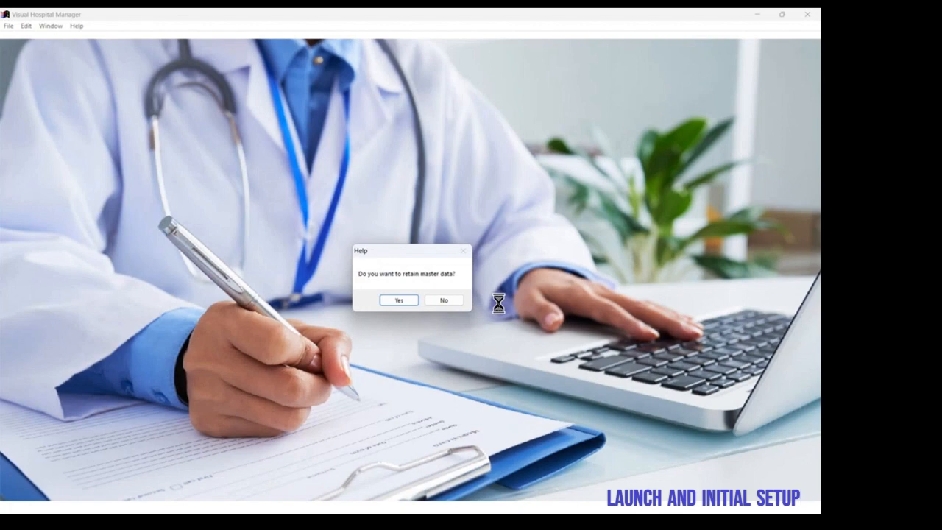
left_click(407, 300)
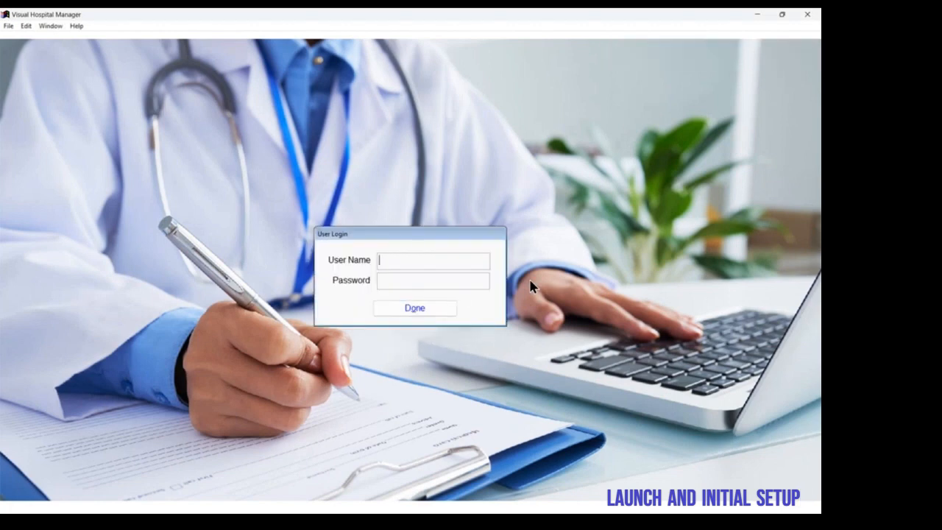
Step: Log in with the user name and password, and dismiss the welcome screen
type("s")
key("Tab")
type("s")
key("Tab")
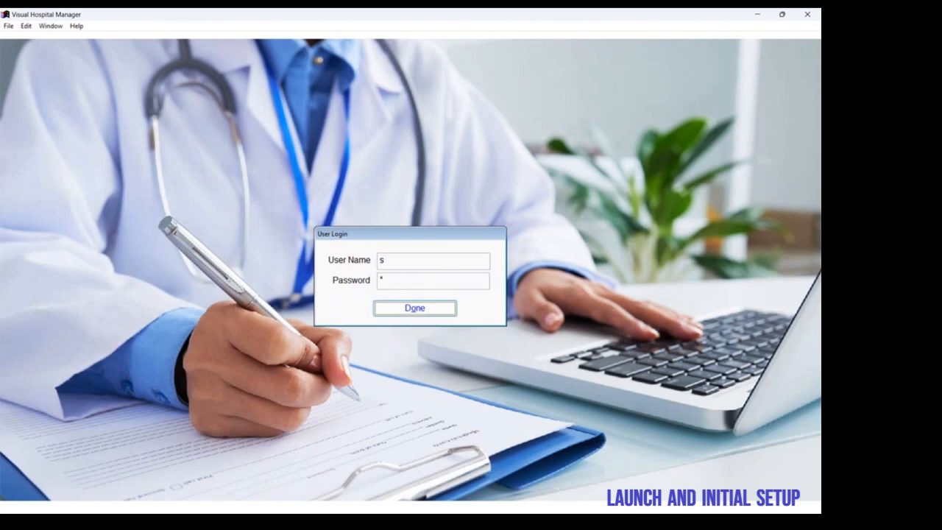
key("Return")
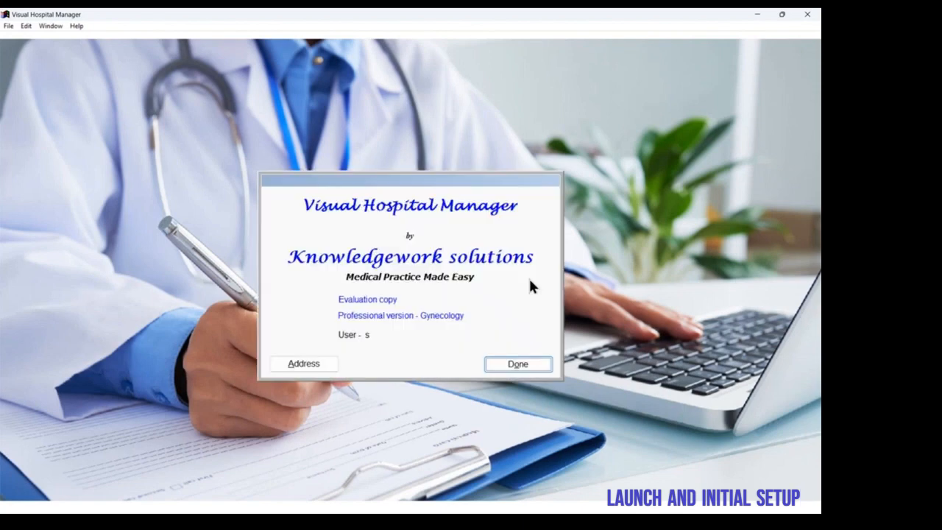
key("Return")
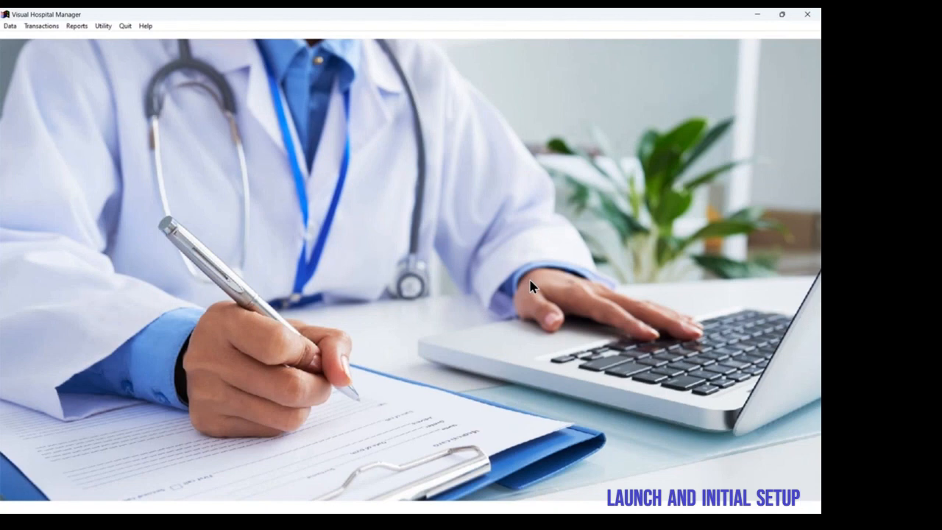
Step: Review the list of laboratories and diagnostic centers in the master data, and close it
left_click(9, 27)
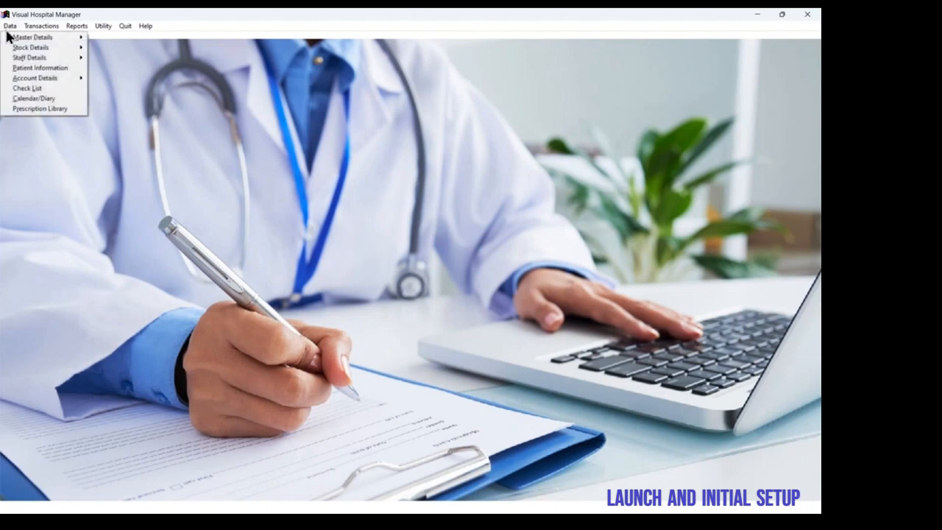
mouse_move(74, 31)
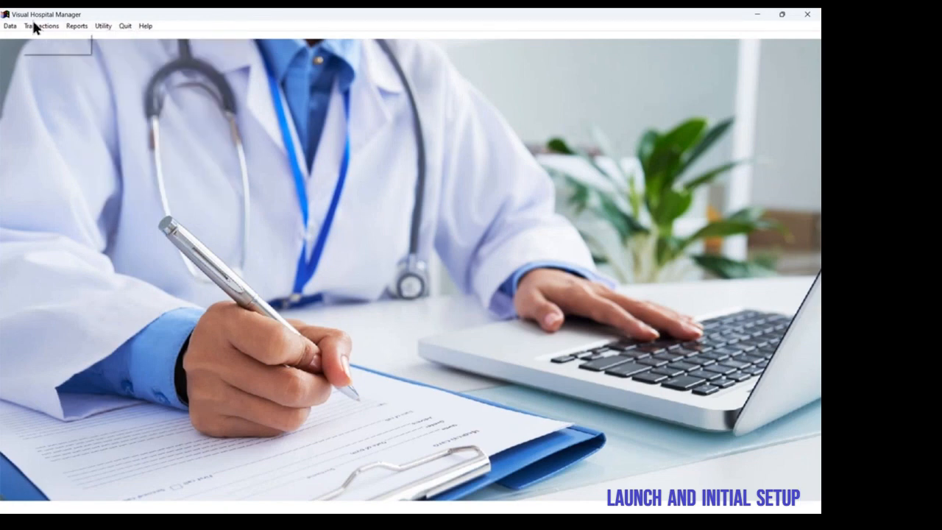
mouse_move(13, 28)
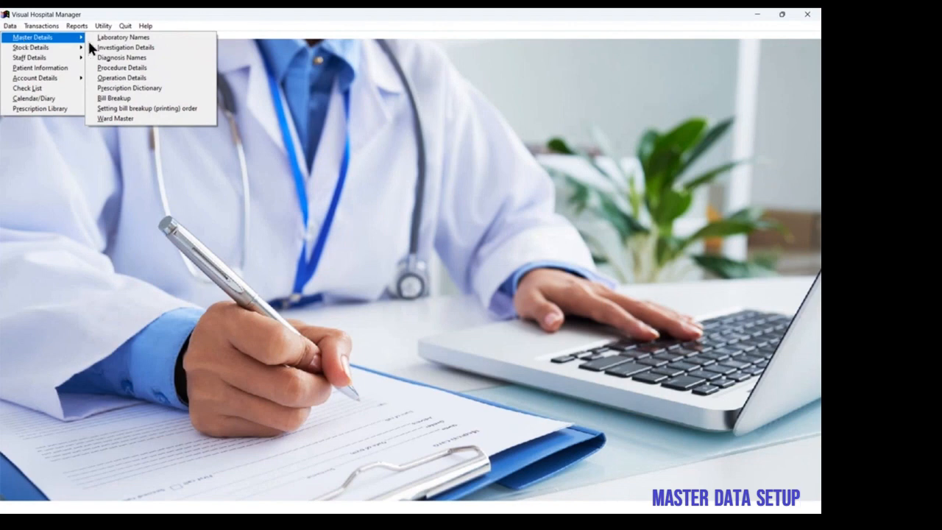
left_click(115, 39)
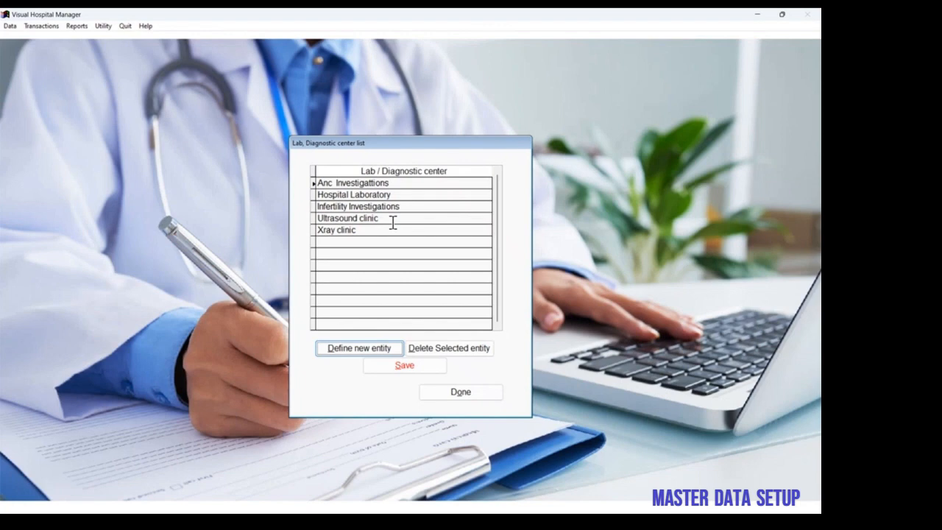
left_click(447, 393)
Step: View the investigation master details for Hospital Laboratory, Ultrasound clinic and Xray clinic in turn
left_click(10, 26)
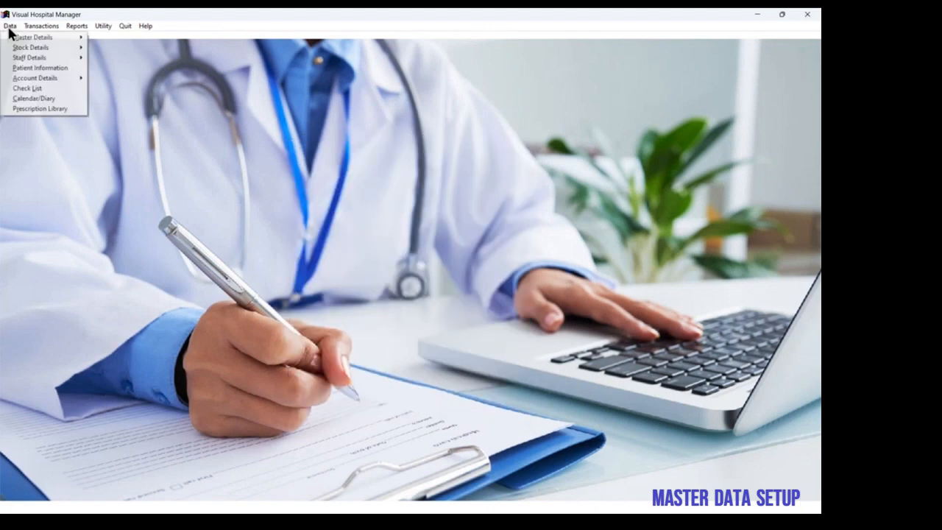
mouse_move(29, 39)
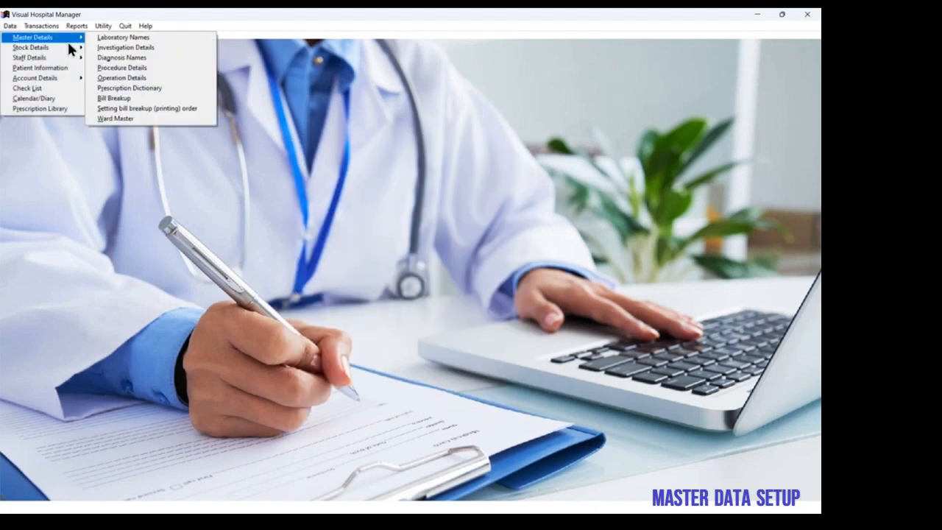
left_click(154, 48)
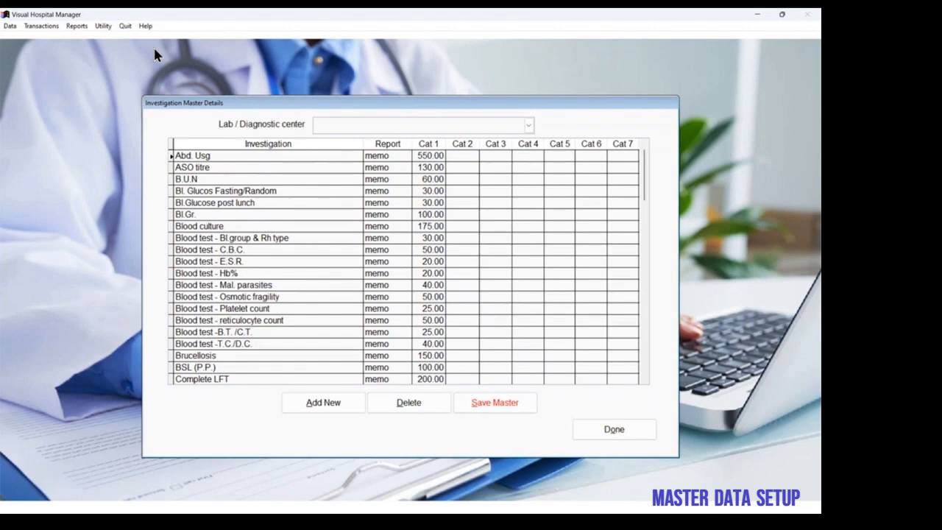
left_click(529, 126)
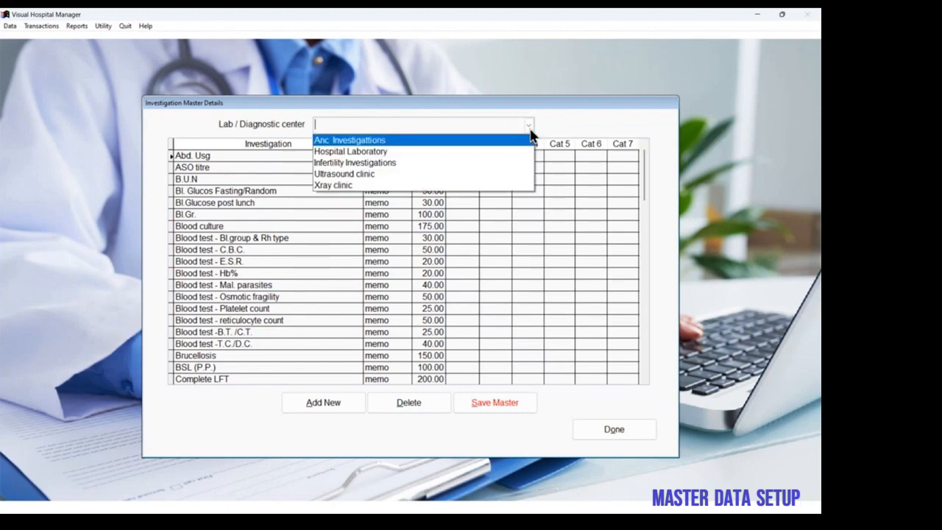
left_click(448, 151)
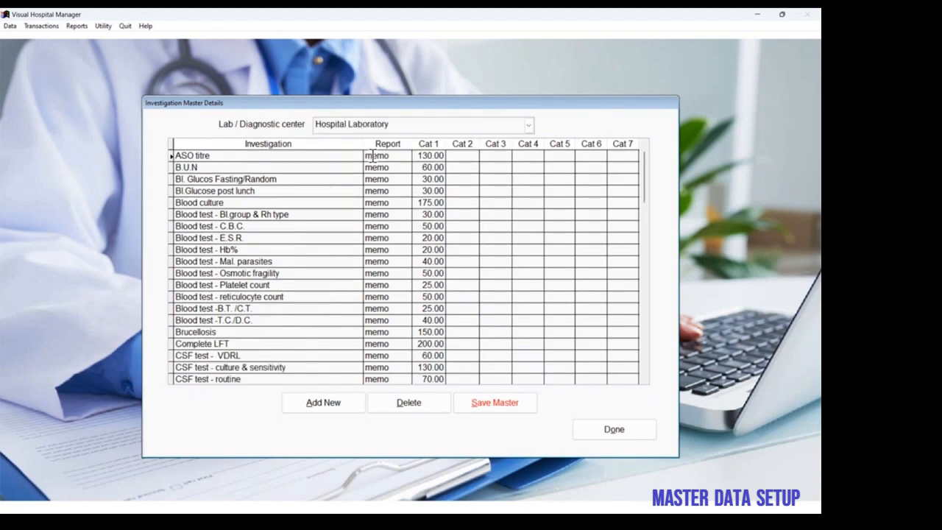
left_click(530, 125)
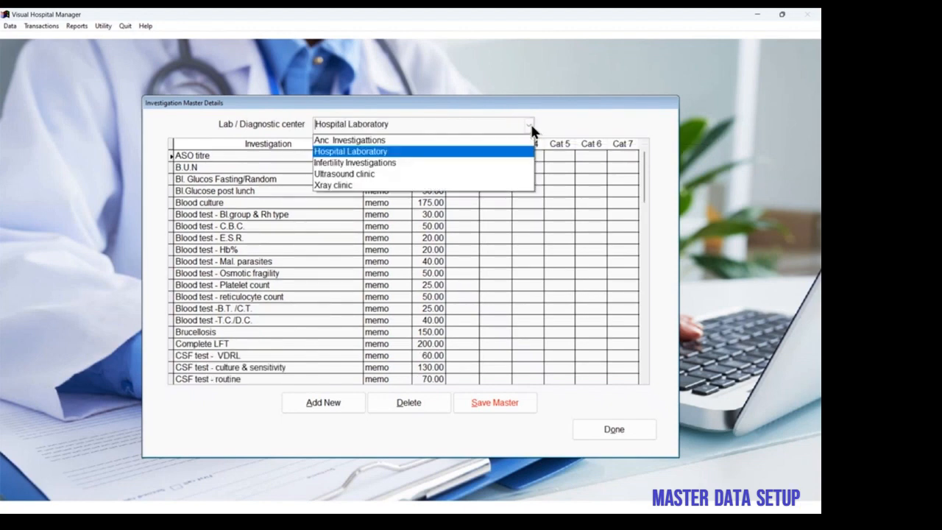
left_click(452, 175)
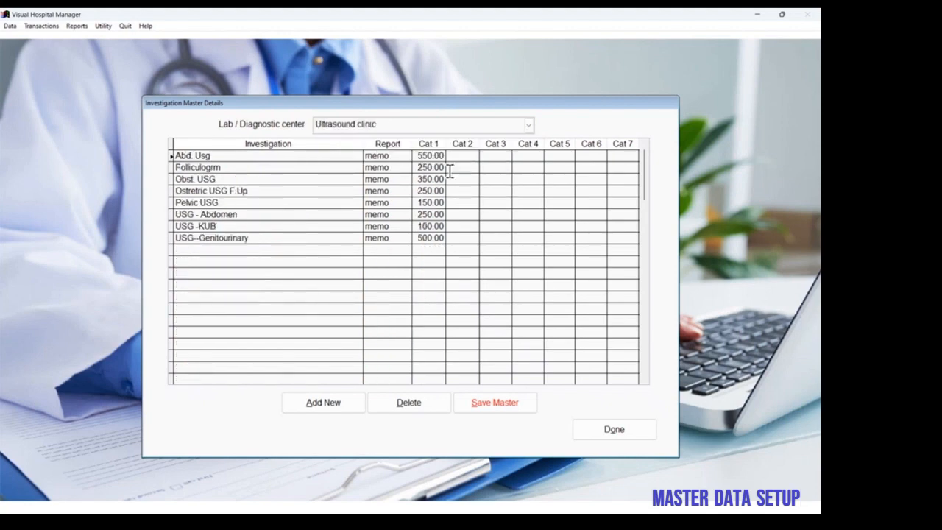
left_click(529, 125)
left_click(457, 184)
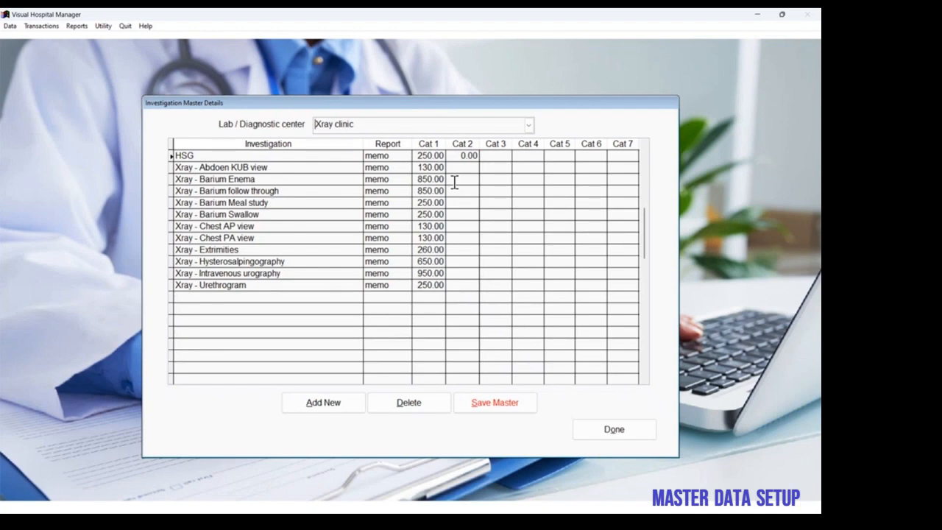
Step: Set the "Xray - Abdoen KUB view" rates to 140 for Cat 2 and 110 for Cat 3, and close the investigation master
left_click(292, 170)
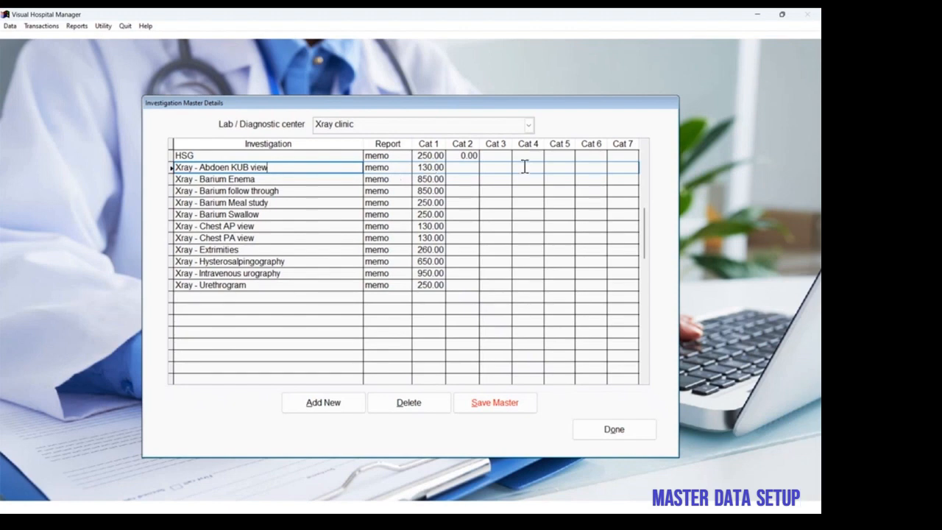
left_click(418, 167)
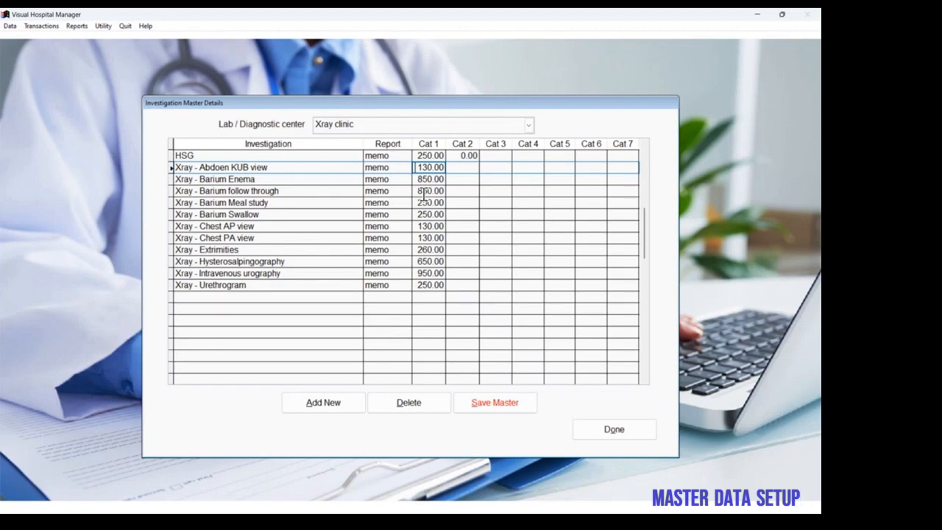
left_click(454, 166)
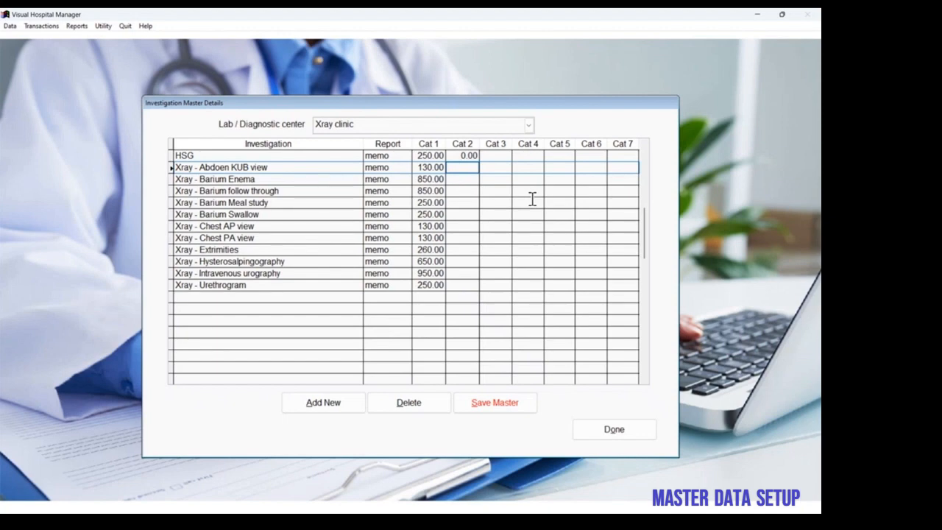
type("140")
key("Tab")
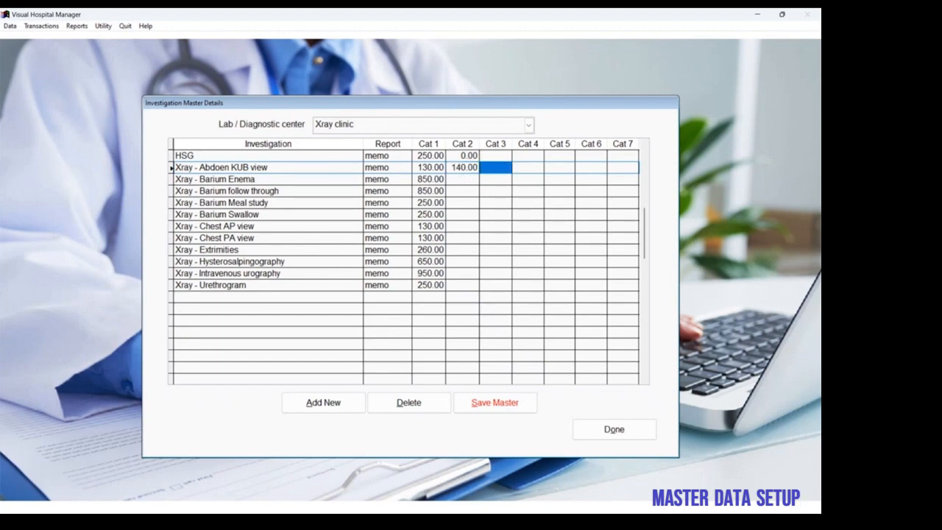
type("110")
key("Tab")
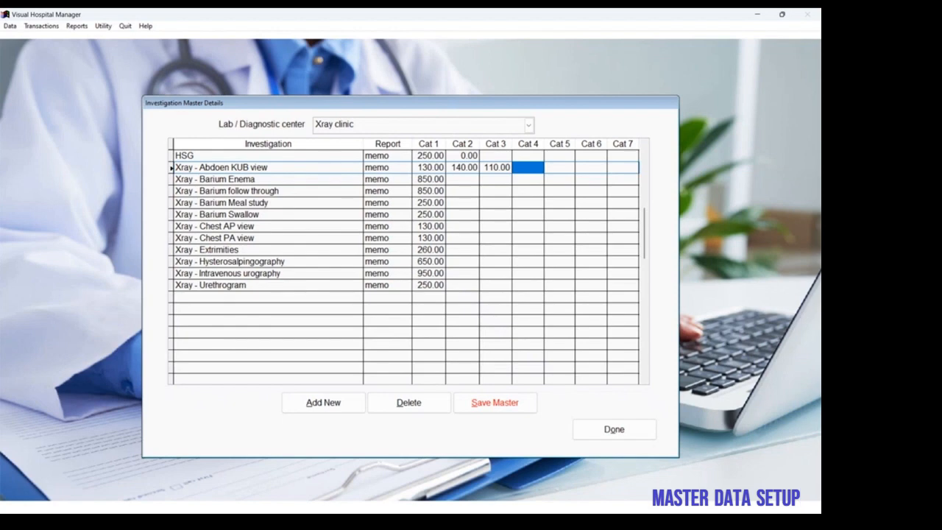
left_click(466, 168)
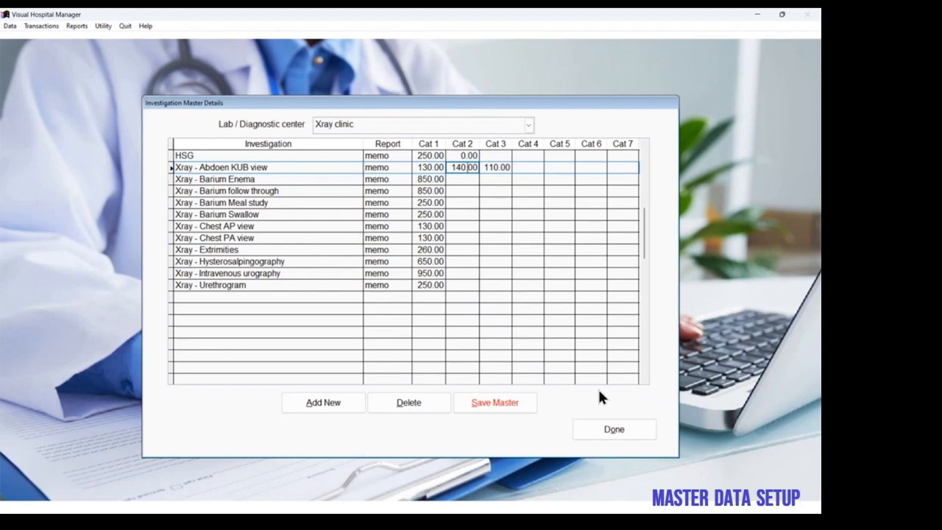
left_click(610, 434)
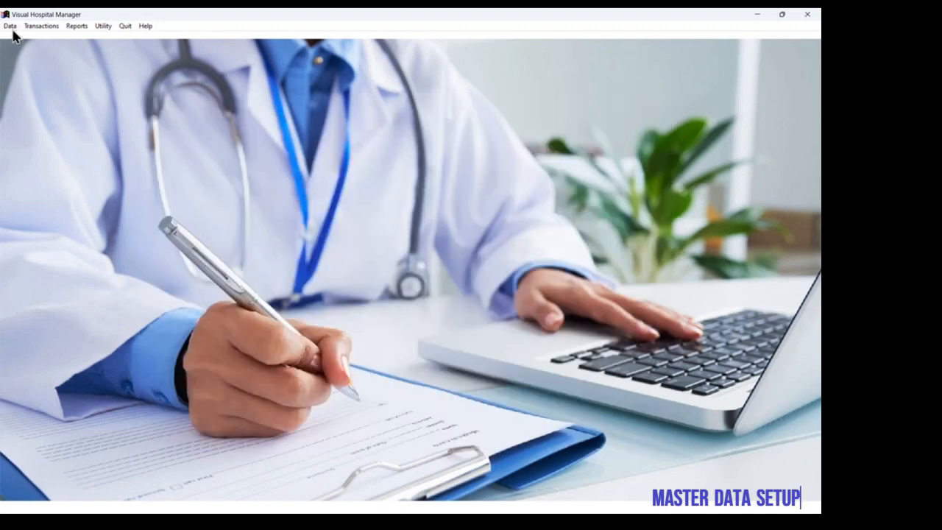
Step: Browse the diagnosis names in the master data and close the list
left_click(9, 26)
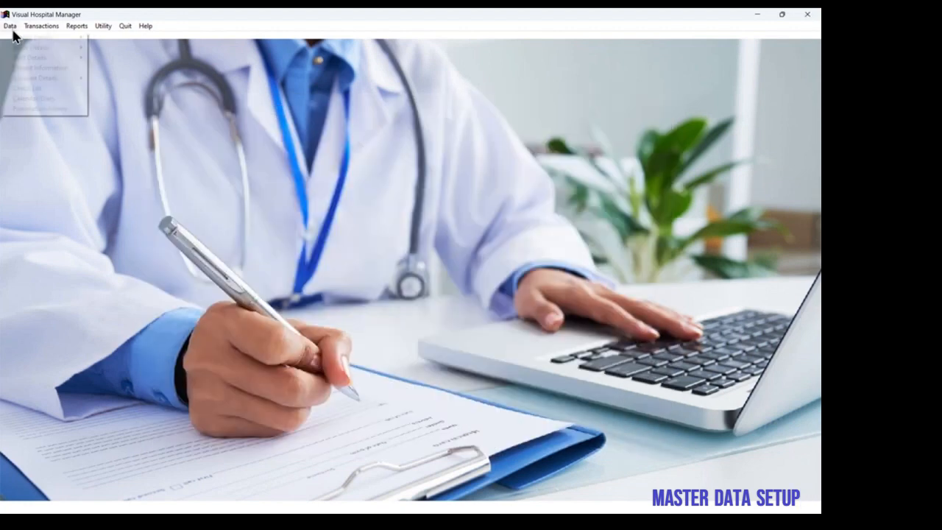
mouse_move(29, 37)
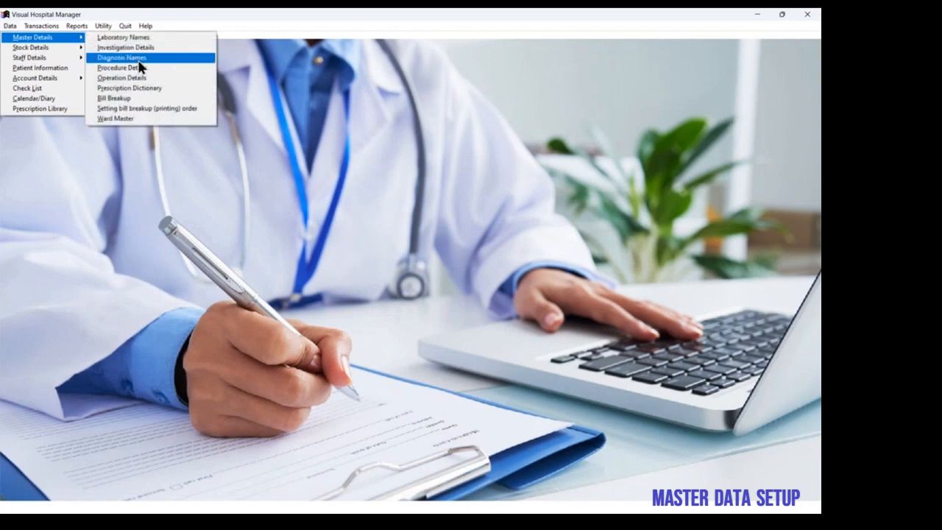
left_click(138, 60)
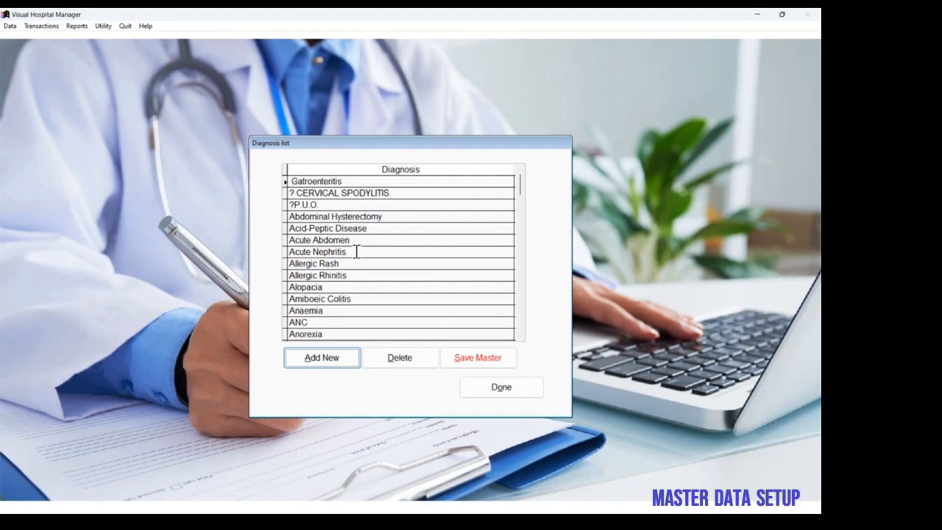
left_click(519, 278)
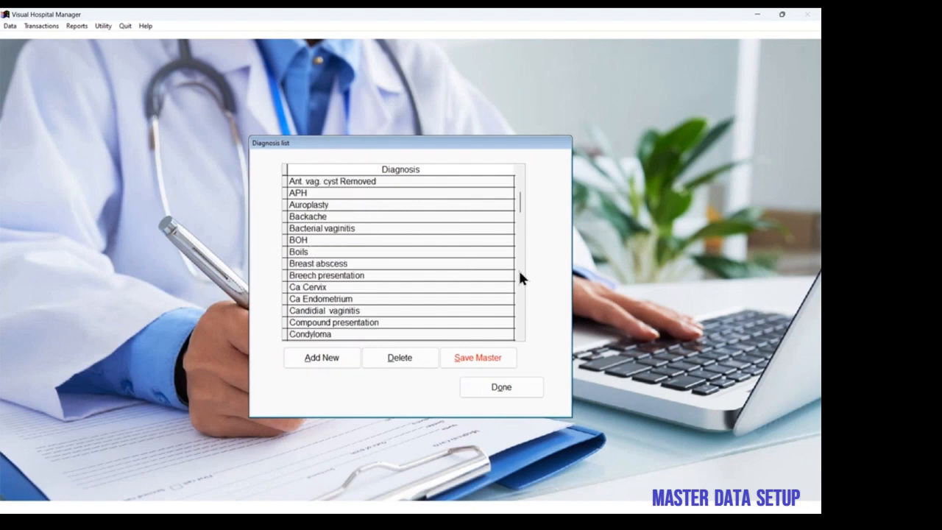
left_click(519, 278)
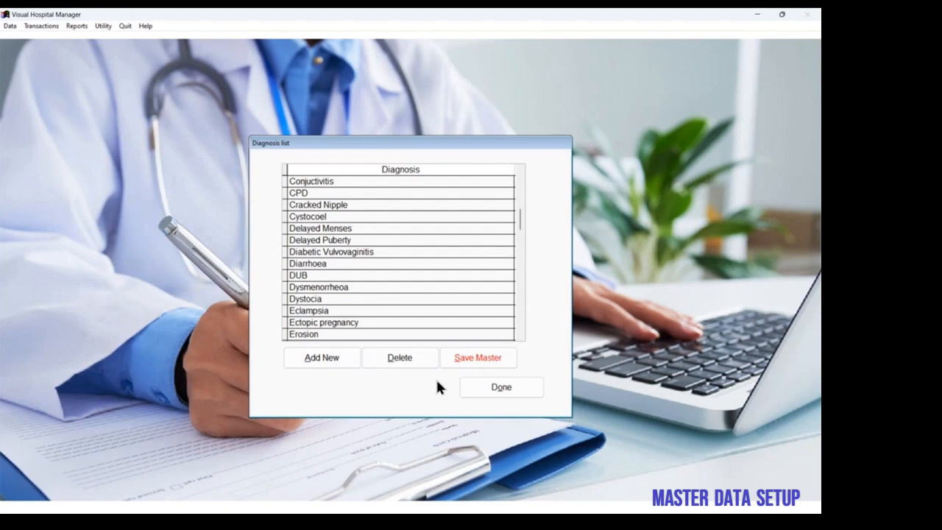
left_click(480, 384)
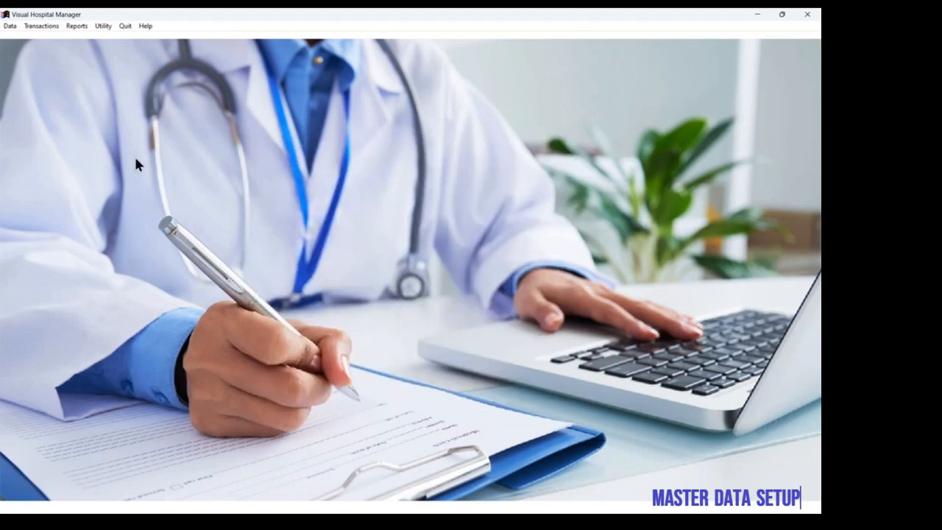
Step: Append "Edited notes here." to the end of the Abdominal Hysterectomy note in the procedure master and save it
left_click(10, 26)
mouse_move(45, 38)
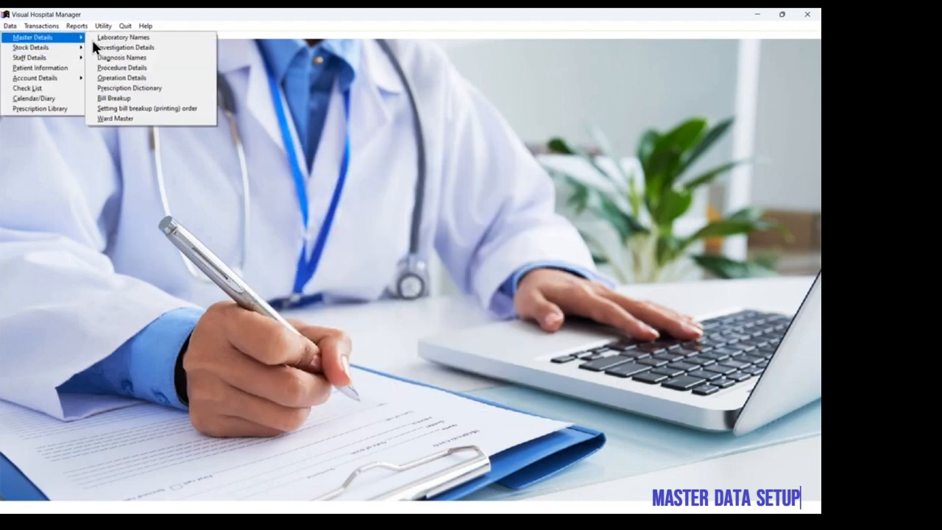
left_click(126, 68)
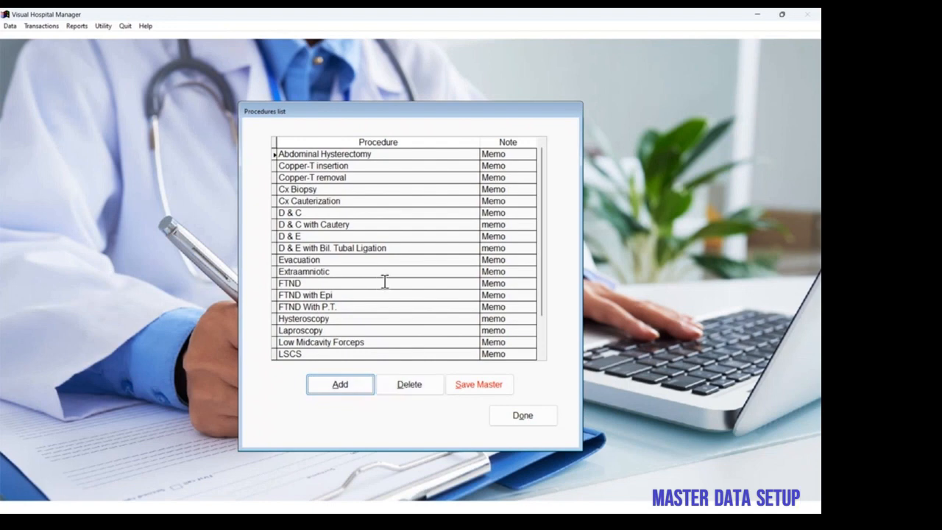
double_click(493, 156)
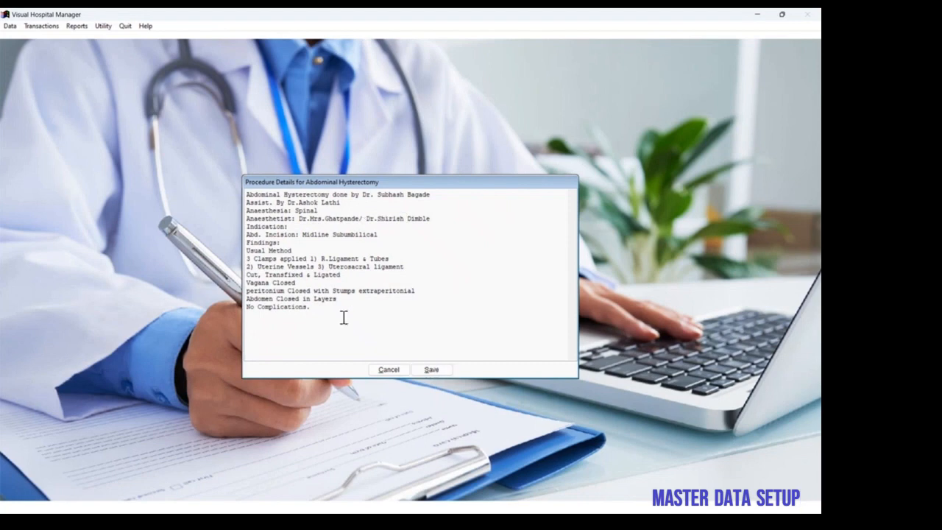
key("ctrl+End")
type("E")
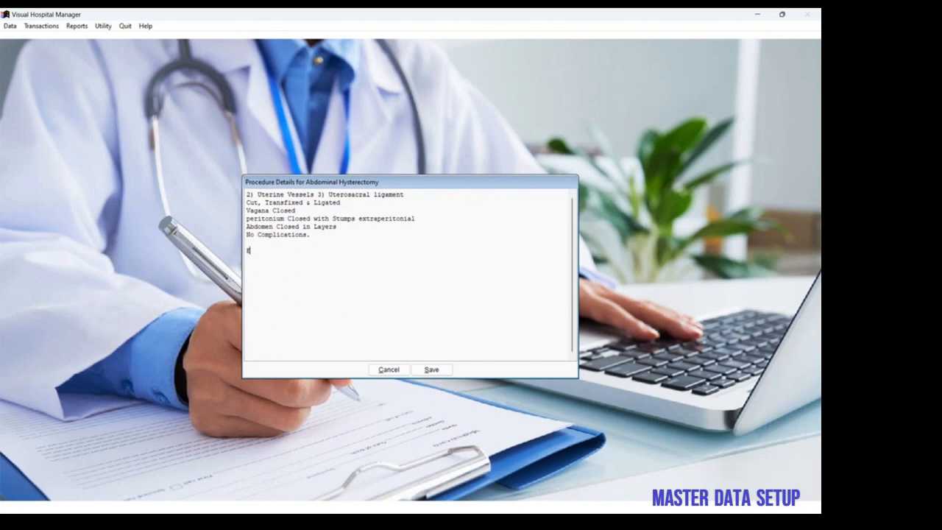
type("dited notes here.")
left_click(432, 369)
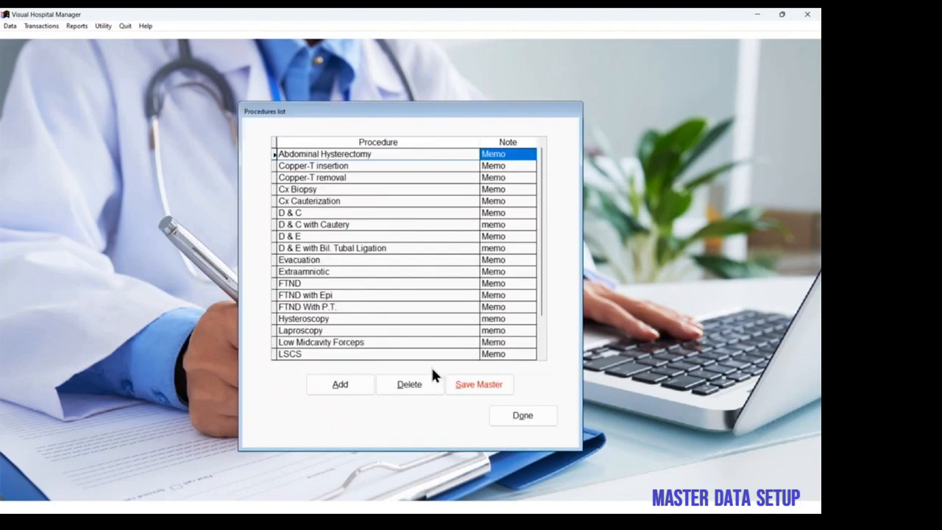
Step: Reopen the Abdominal Hysterectomy procedure note to check the saved text, and close the procedures list
left_click(506, 162)
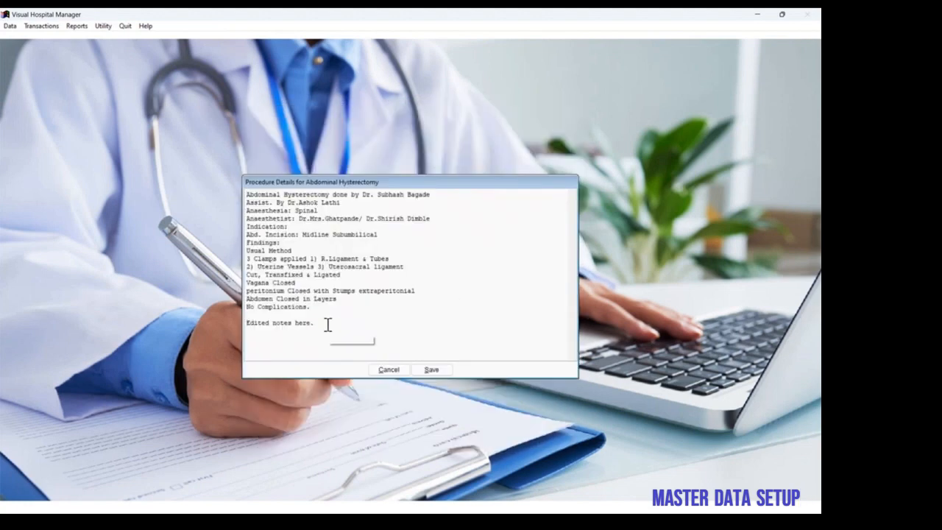
left_click_drag(315, 322, 285, 322)
left_click(392, 370)
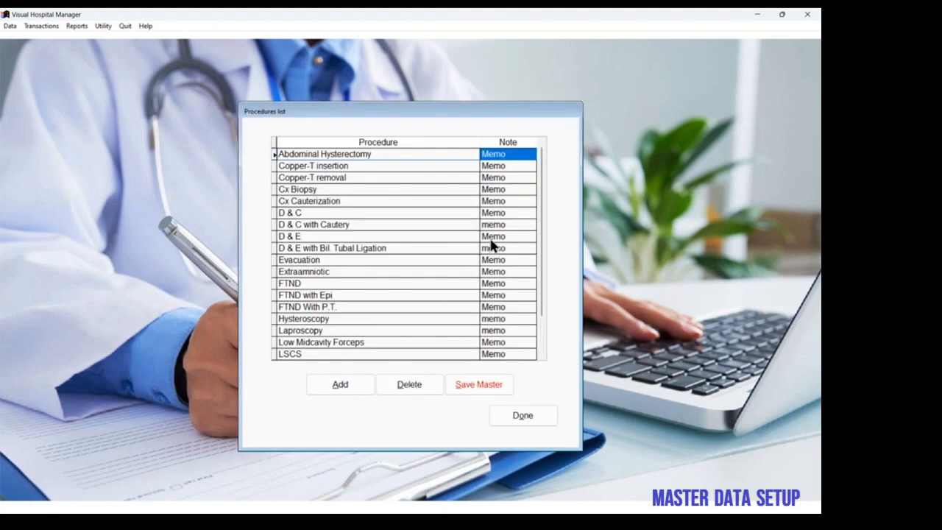
mouse_move(491, 245)
left_click(530, 417)
Step: Save "This is a sample operation note memo." as the Abdominal hysterectomy note in the operation master, and close the operation details
left_click(9, 26)
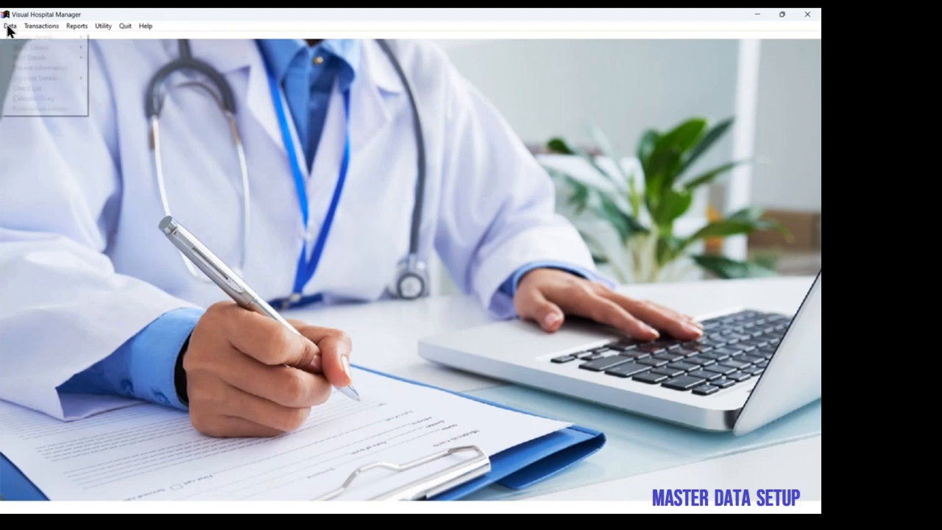
mouse_move(33, 37)
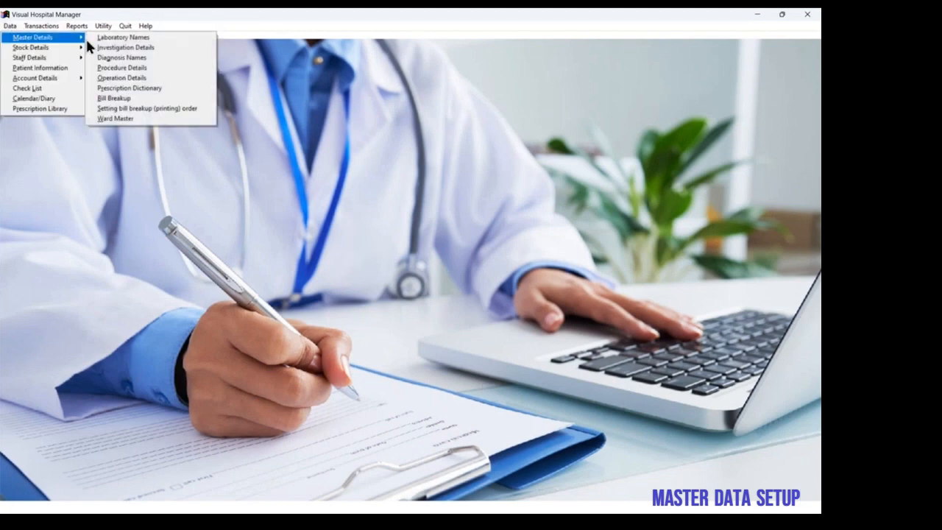
left_click(138, 78)
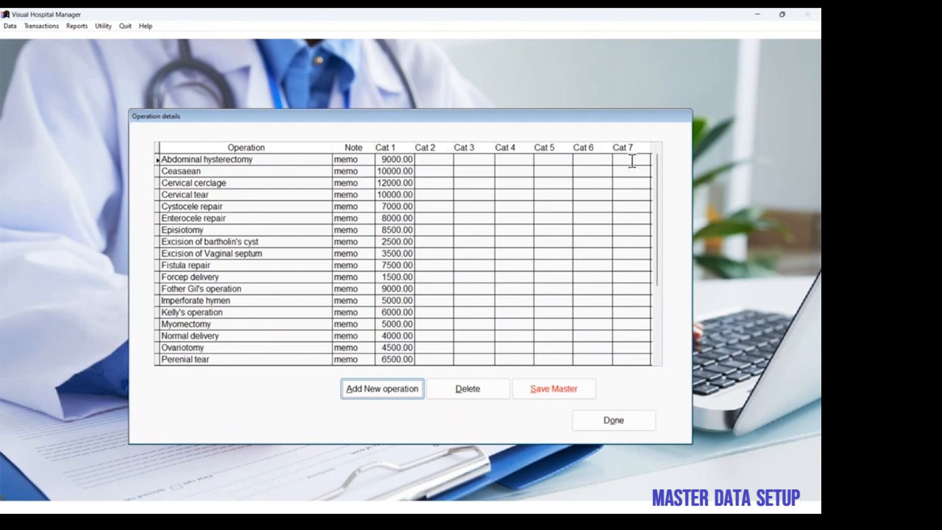
double_click(357, 163)
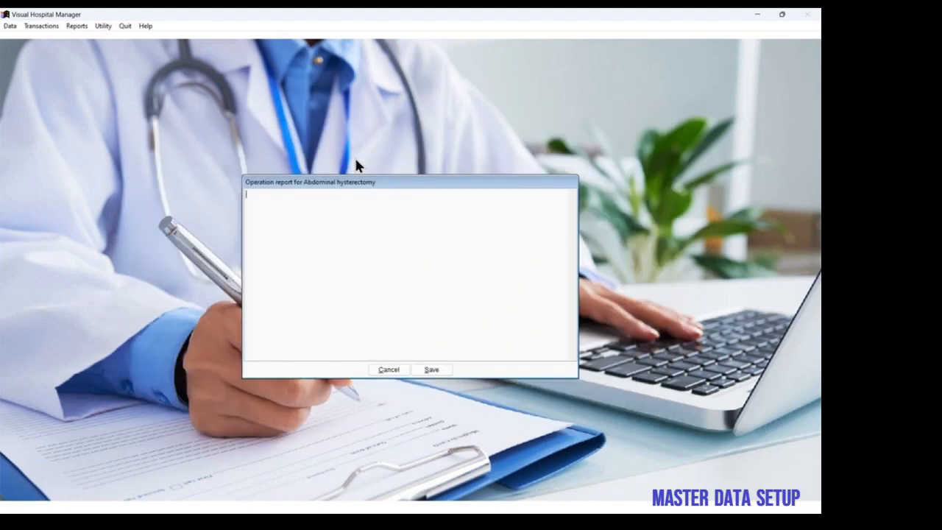
type("This is a sample operation note memo.")
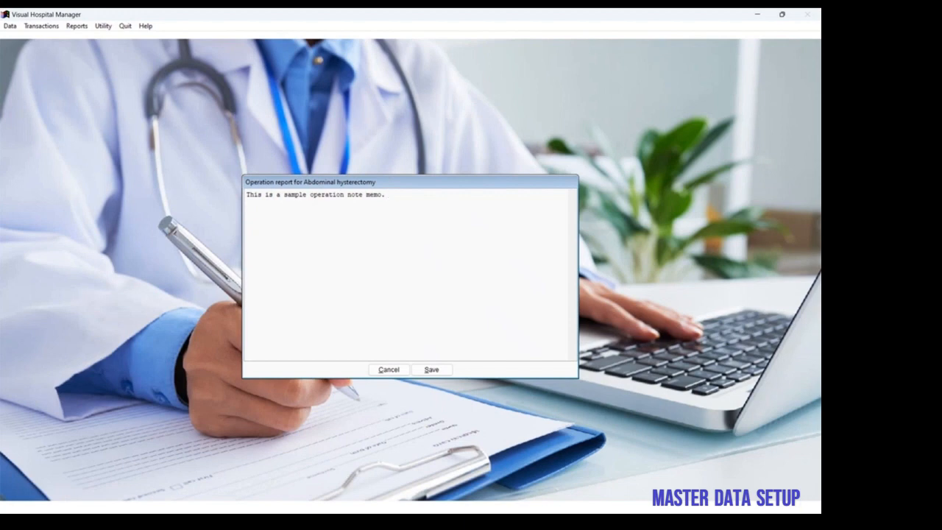
left_click(429, 370)
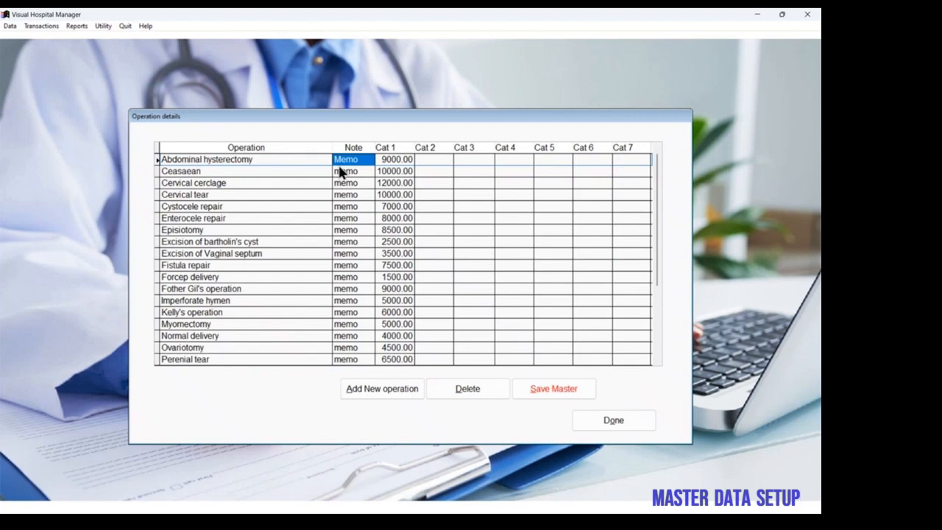
mouse_move(340, 172)
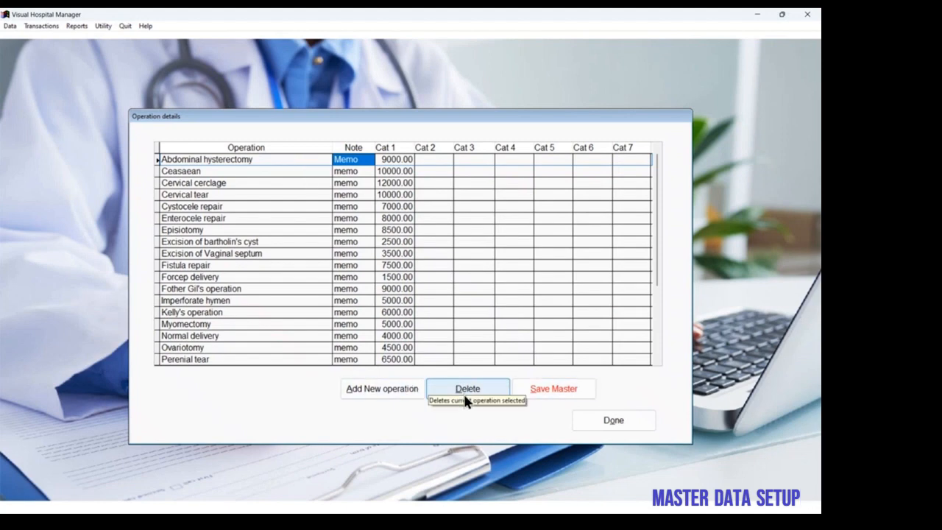
left_click(591, 417)
Step: View the bill breakup items for the Diagnostic services and Indoor/OPD Services groups in turn, and close the bill breakup details
left_click(9, 26)
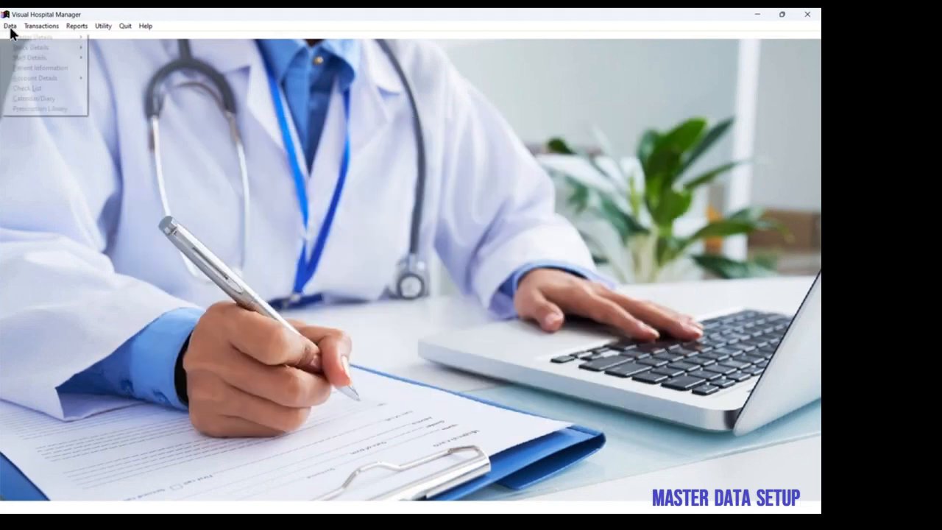
mouse_move(29, 37)
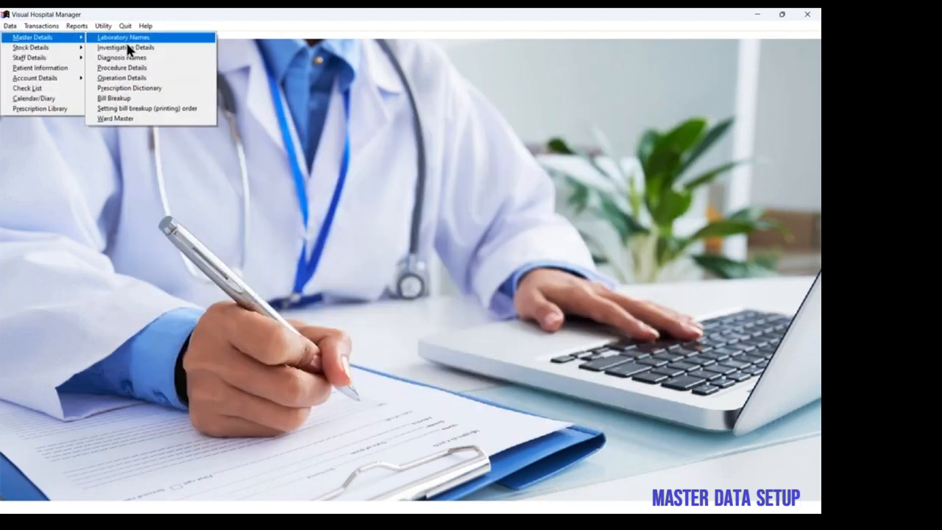
left_click(140, 102)
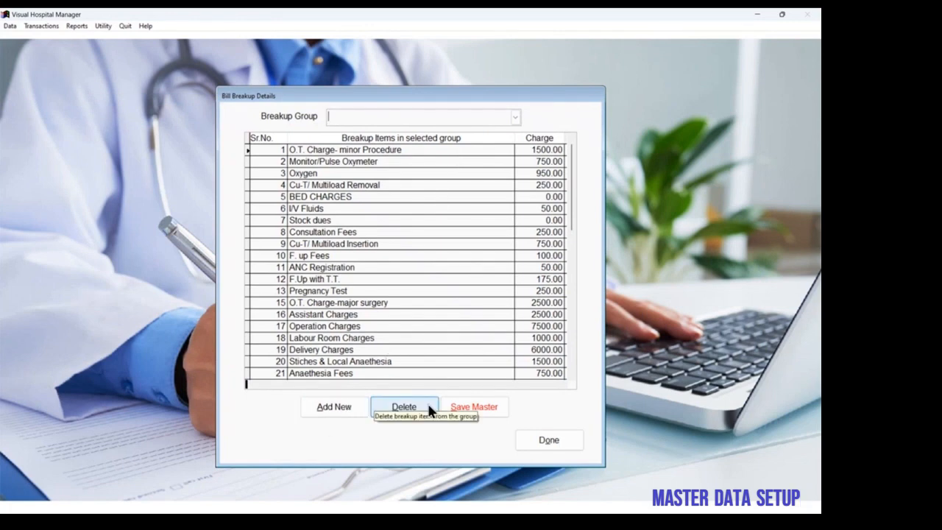
left_click(517, 116)
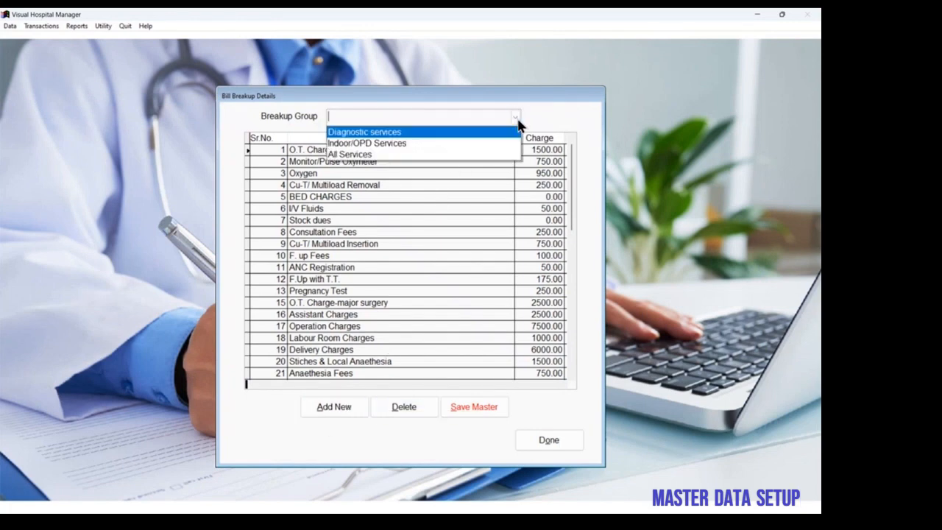
left_click(439, 131)
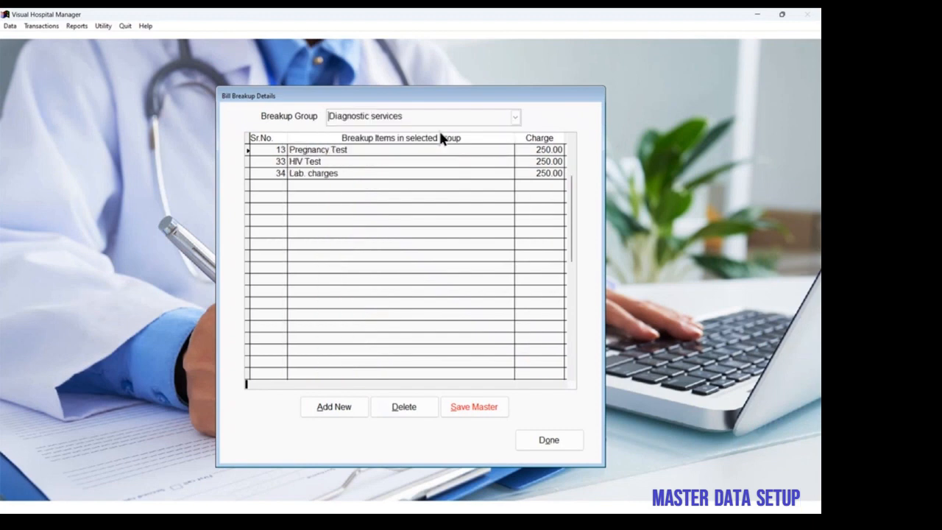
left_click(515, 116)
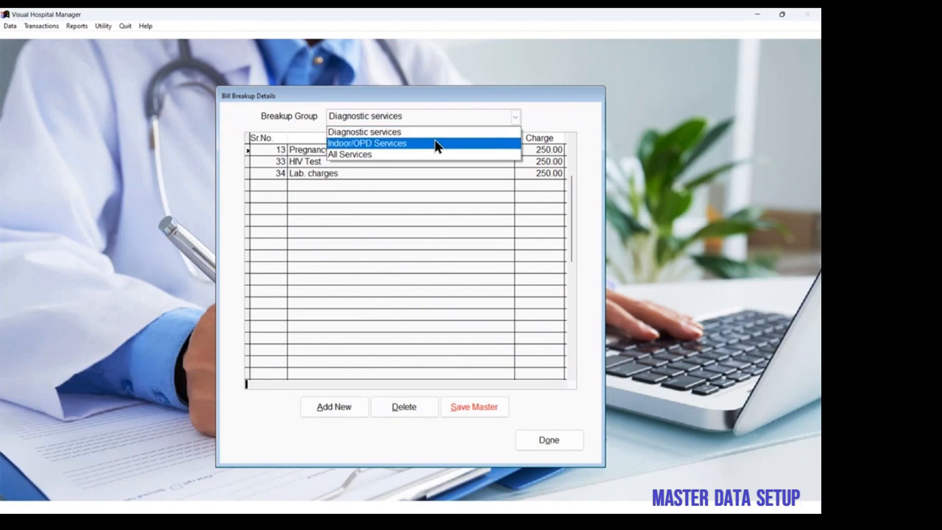
left_click(435, 142)
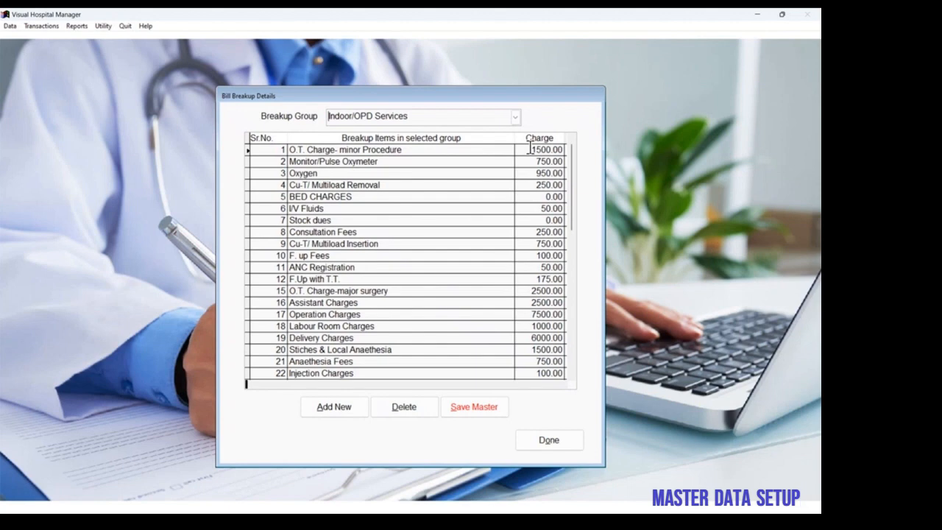
left_click(551, 441)
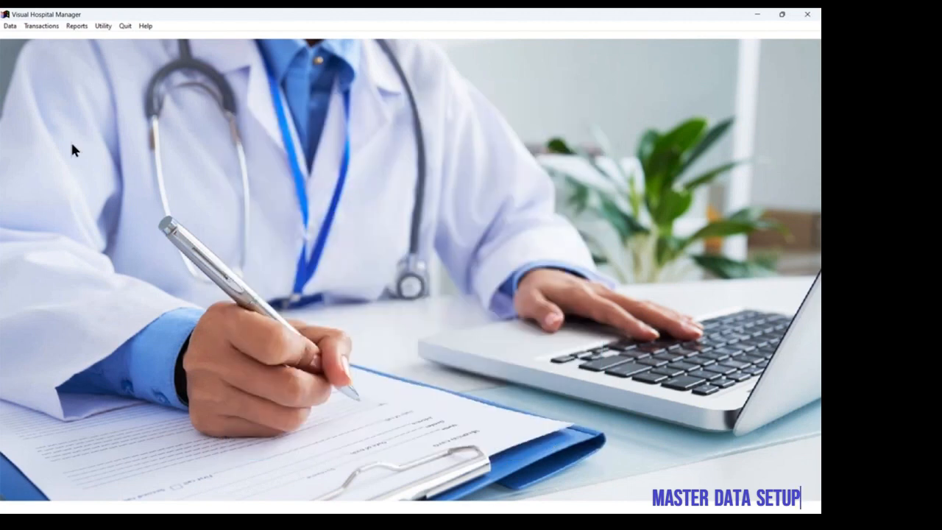
Step: Review the printing order of the bill items in the master data, and close the list
left_click(9, 25)
mouse_move(22, 39)
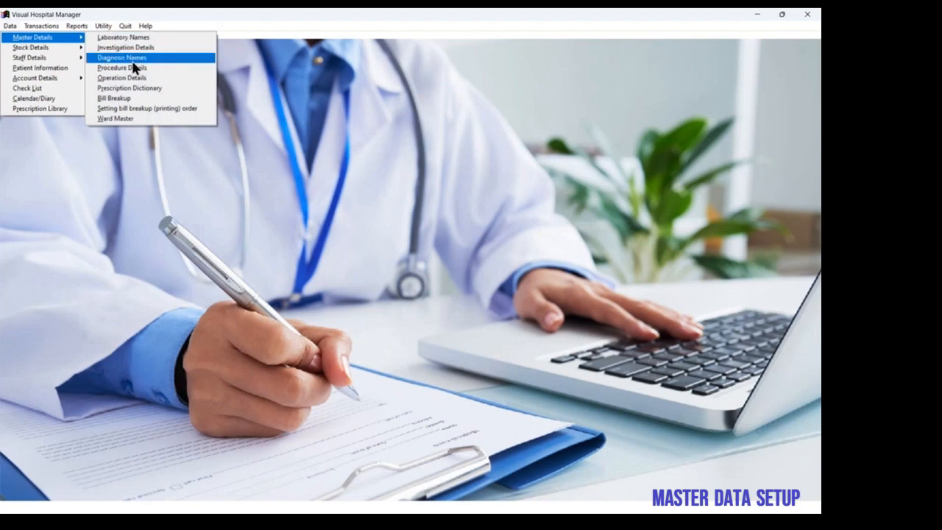
left_click(143, 113)
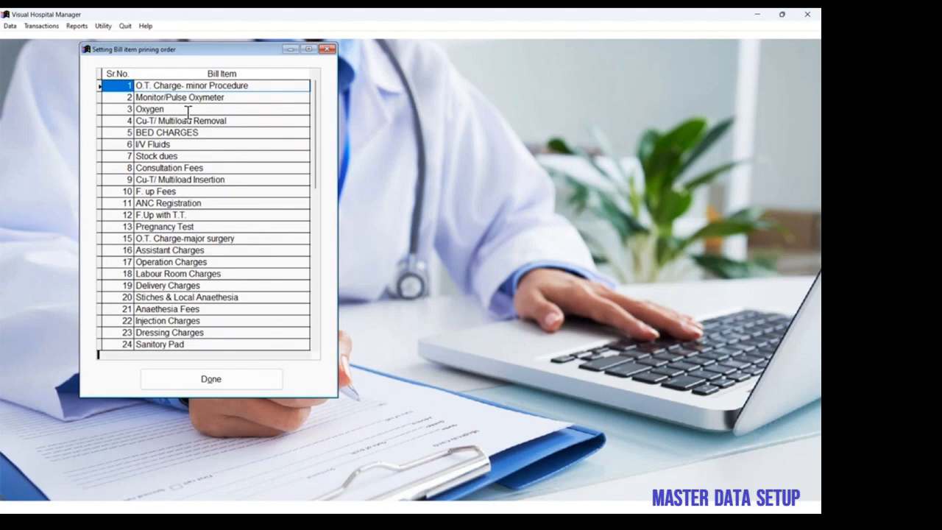
left_click(206, 379)
Step: View the prescription dictionary translations in Hindi and Gujarati, and close the dictionary
left_click(10, 26)
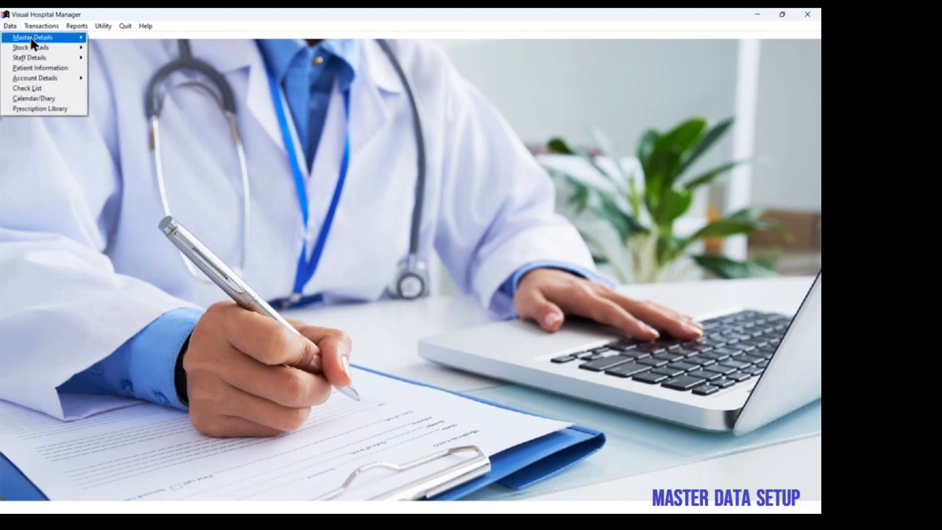
mouse_move(69, 42)
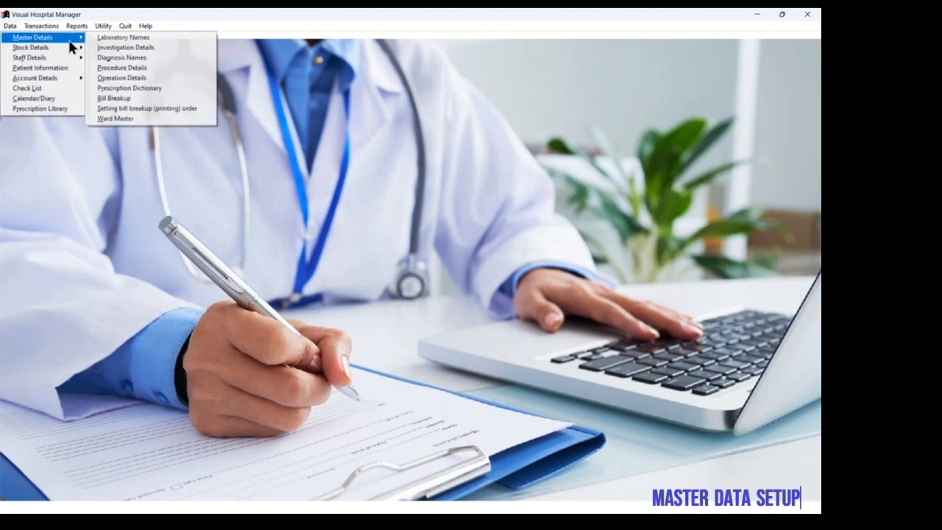
left_click(123, 89)
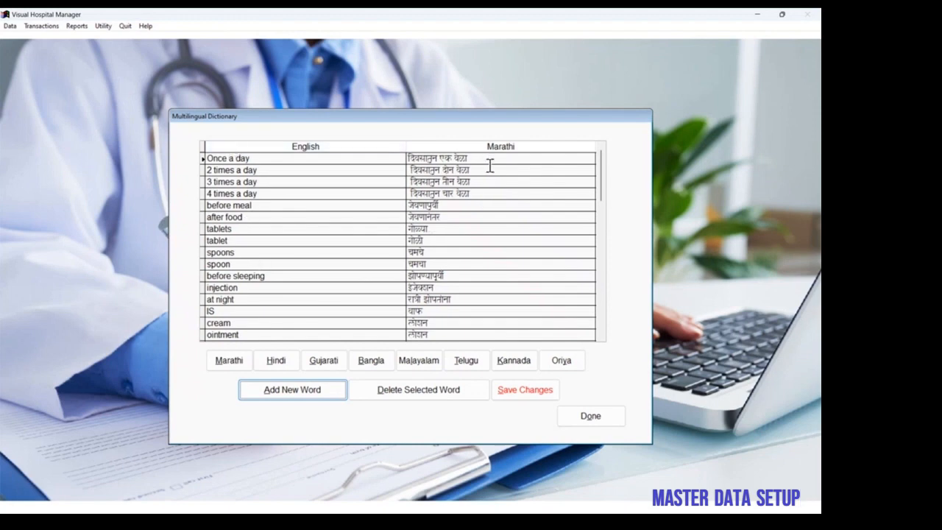
left_click(278, 366)
left_click(322, 366)
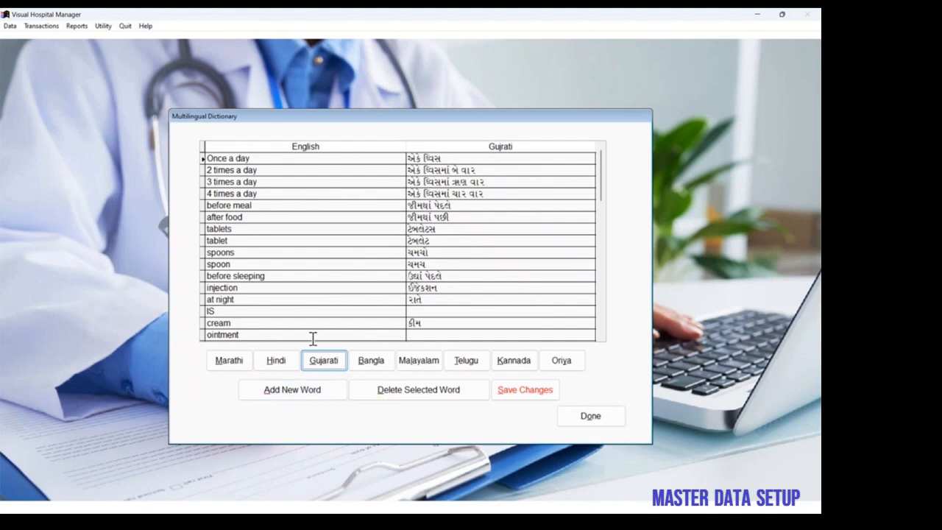
left_click(572, 417)
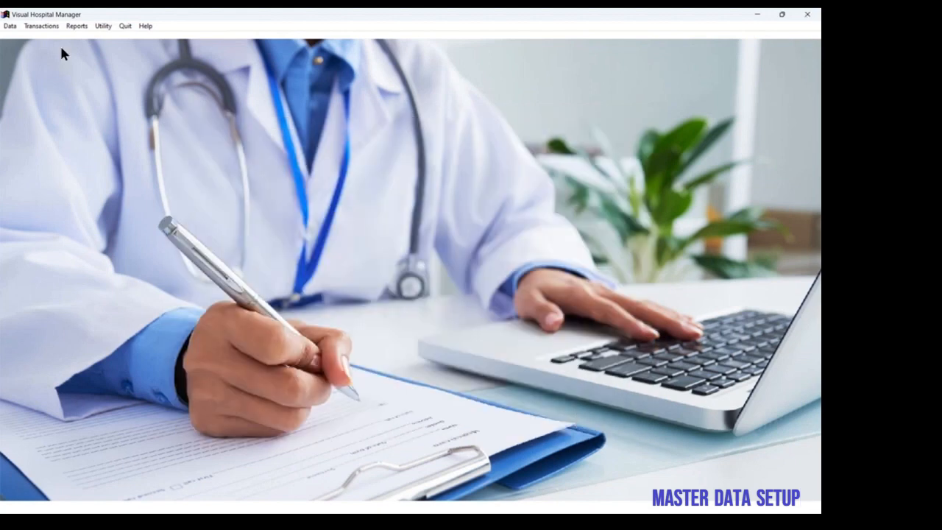
Step: Filter the medicine names in the stock data by the Amoxycillin group and view the details of Mox Redimix-125mg
left_click(9, 27)
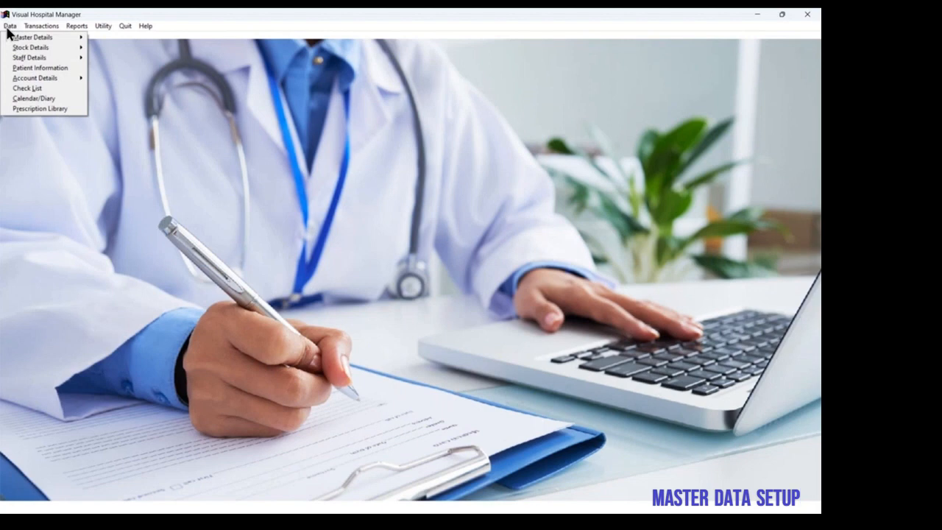
mouse_move(34, 52)
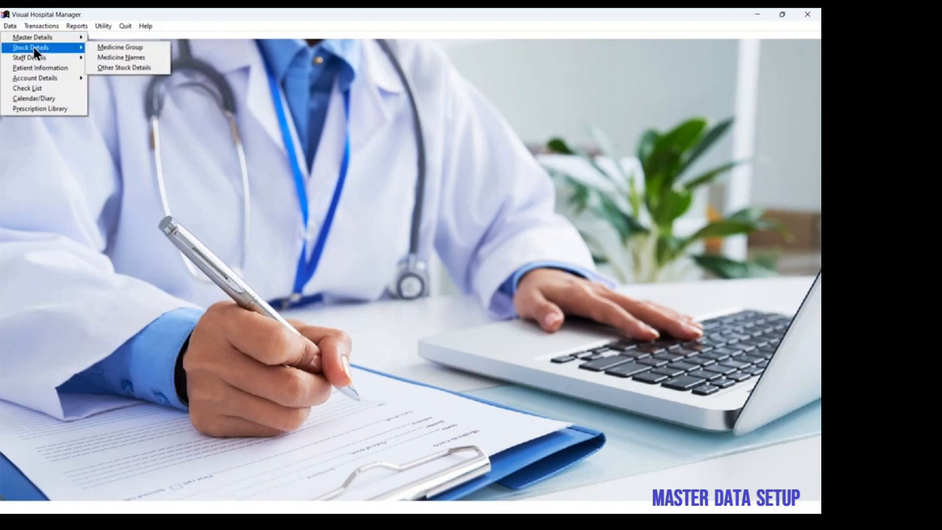
left_click(121, 58)
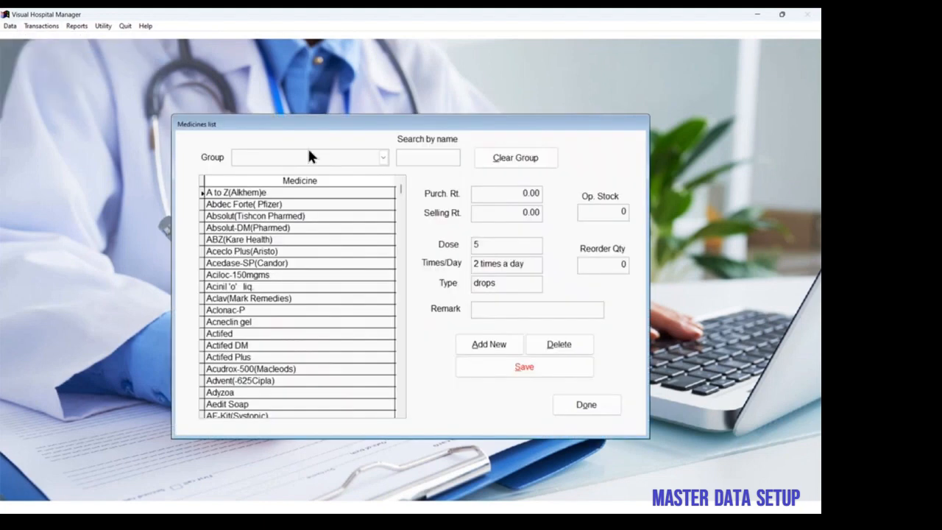
left_click(383, 157)
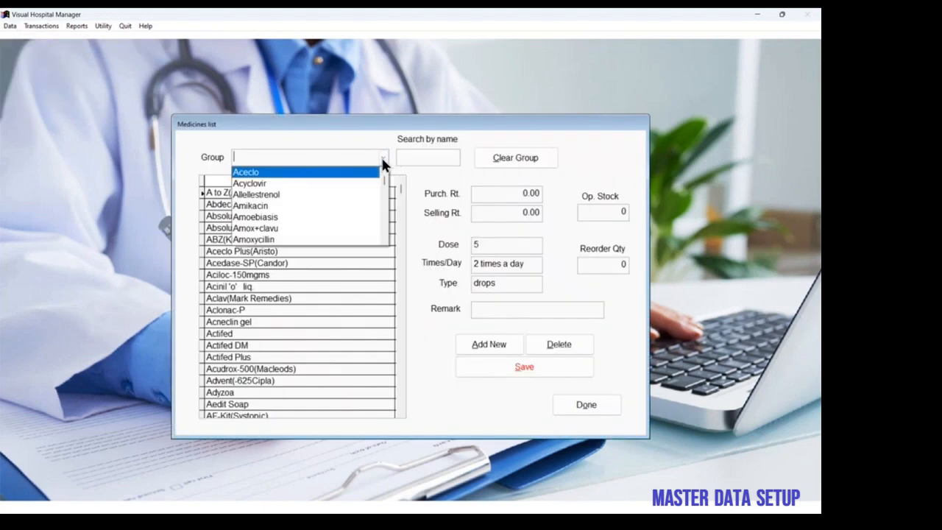
left_click(312, 239)
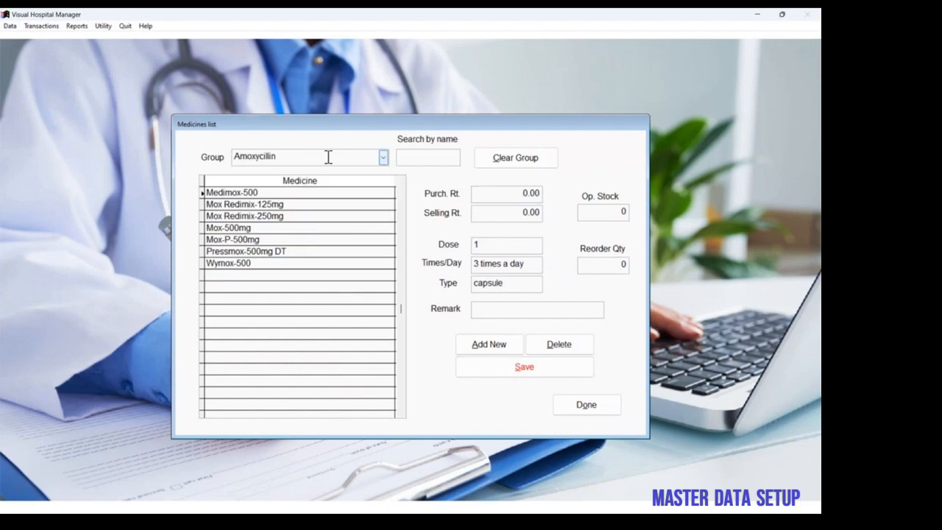
left_click(248, 206)
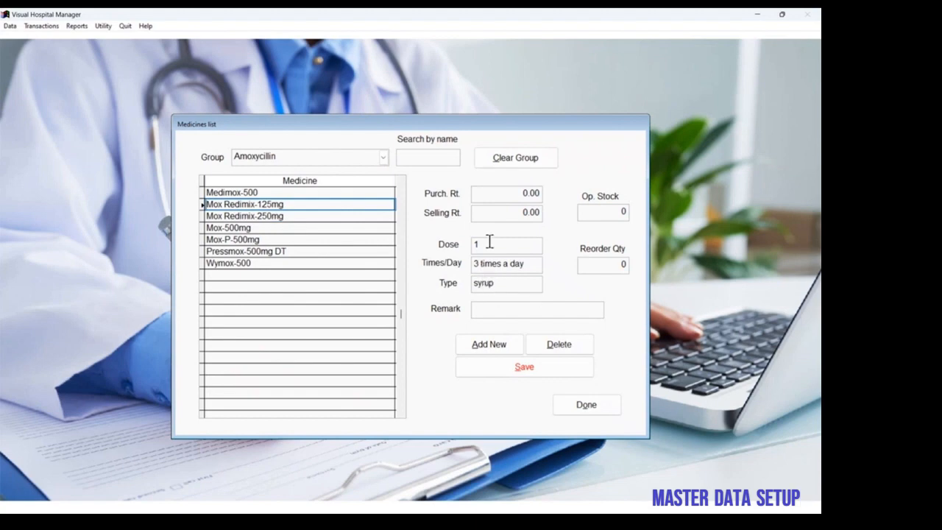
Step: View the details of Mox-500mg, filter the medicines by the Anti-Insulin group, and close the medicines list
left_click(303, 230)
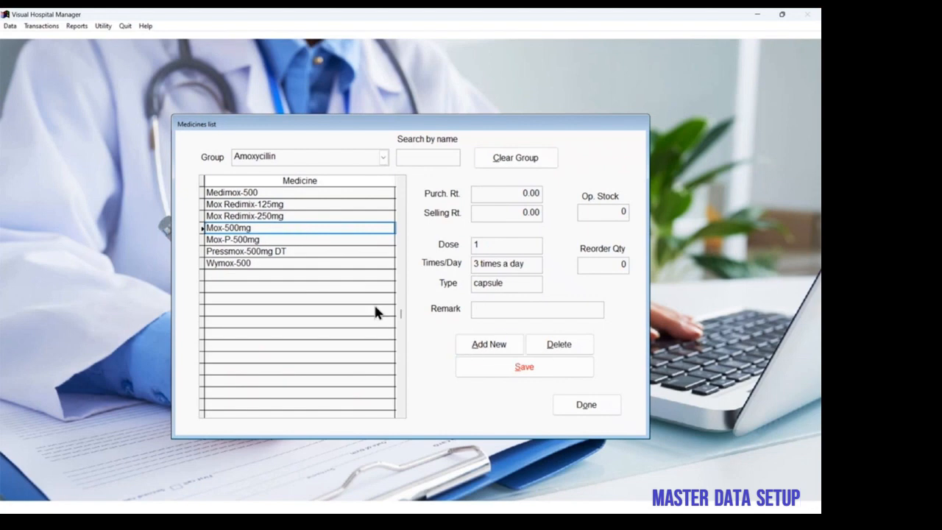
left_click(382, 156)
left_click(339, 228)
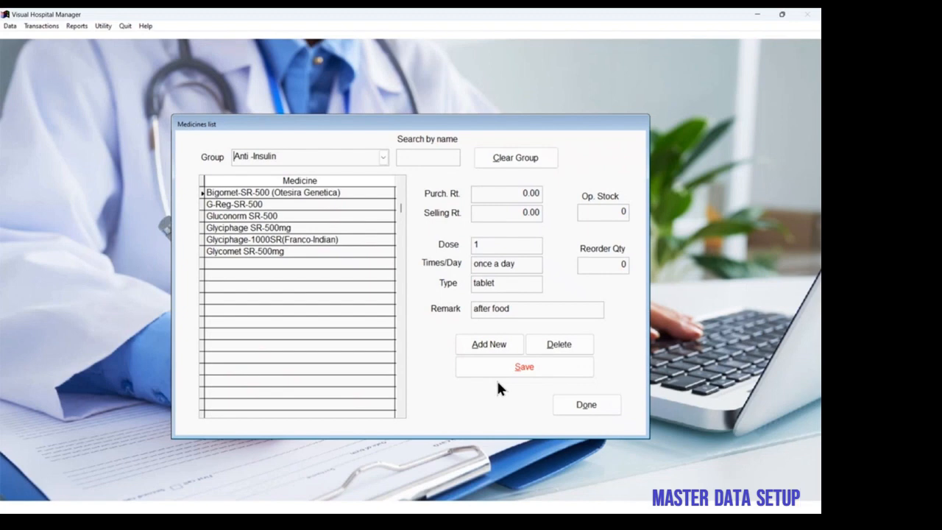
left_click(582, 406)
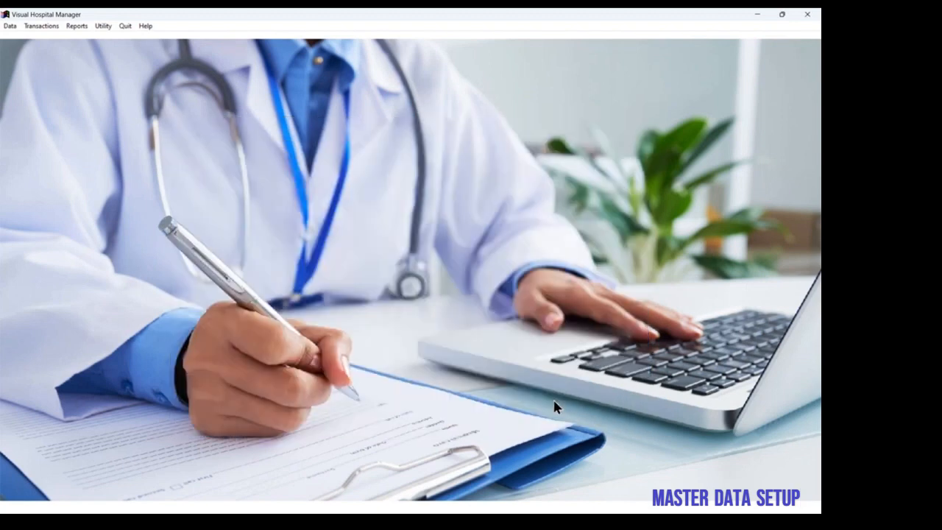
Step: Review the rates and stock levels of the non-medicine items in the other stock details, and close the list
left_click(9, 26)
mouse_move(24, 48)
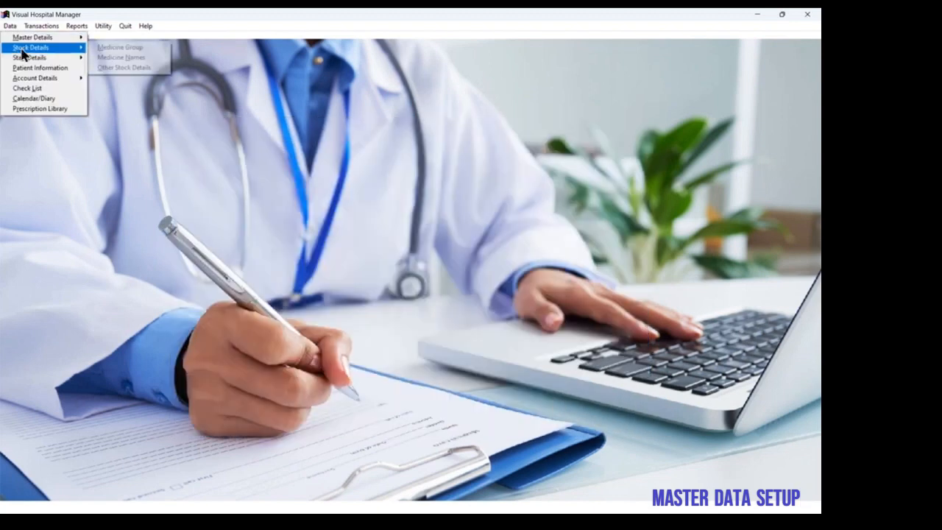
left_click(118, 68)
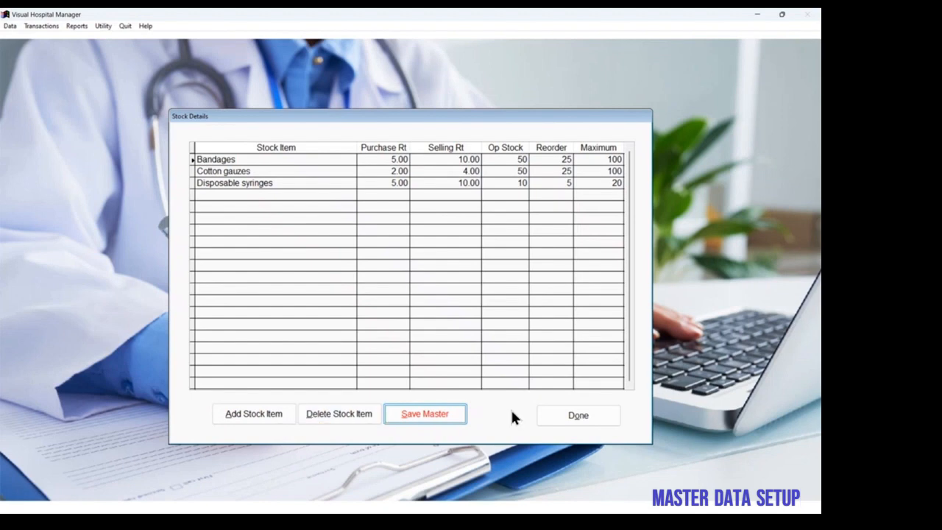
left_click(579, 416)
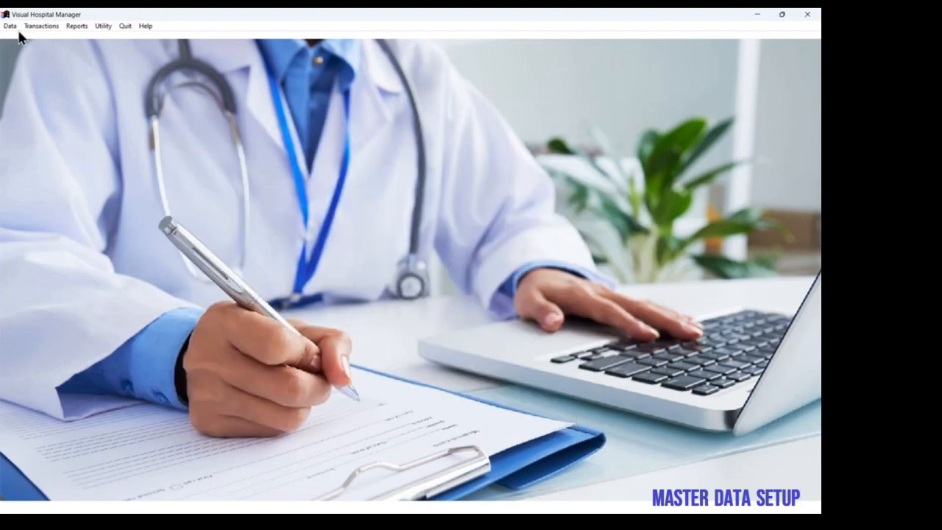
Step: Review the consulting doctors and their charges in the staff details, and close the consultant information
left_click(9, 27)
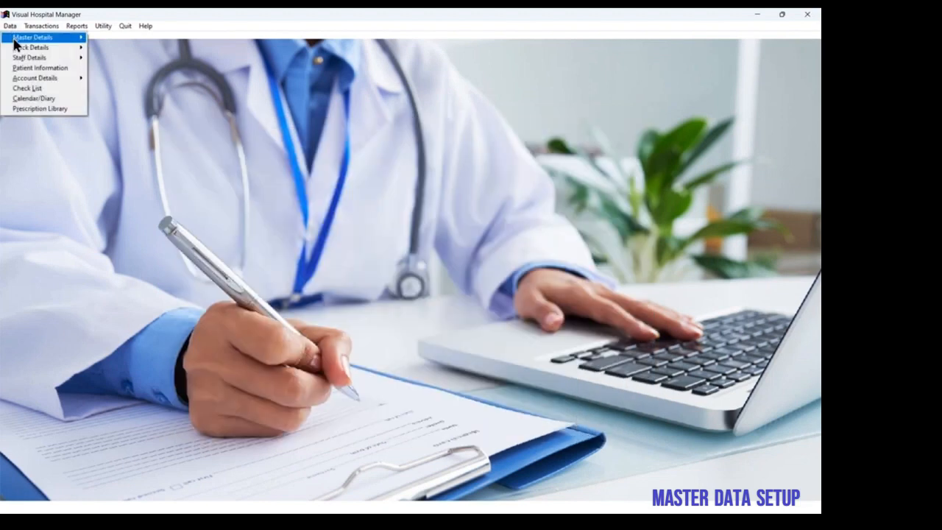
mouse_move(28, 58)
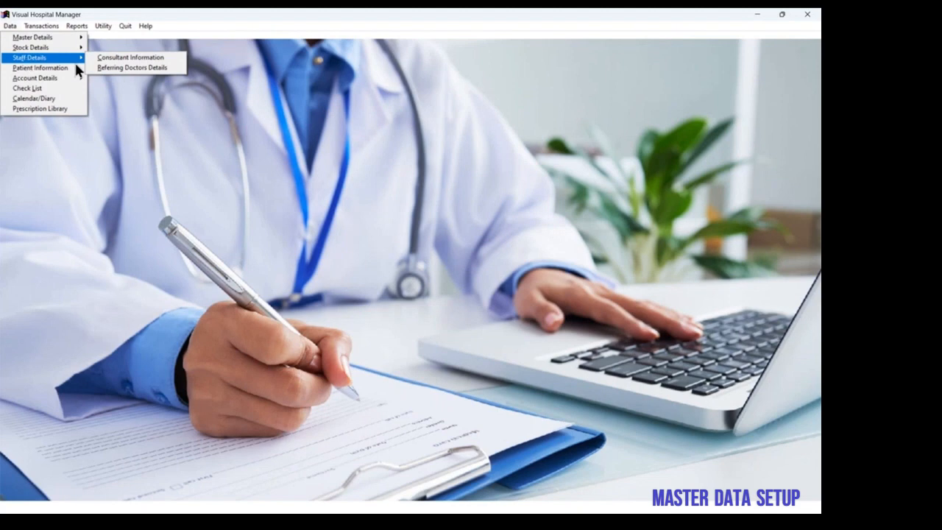
left_click(114, 59)
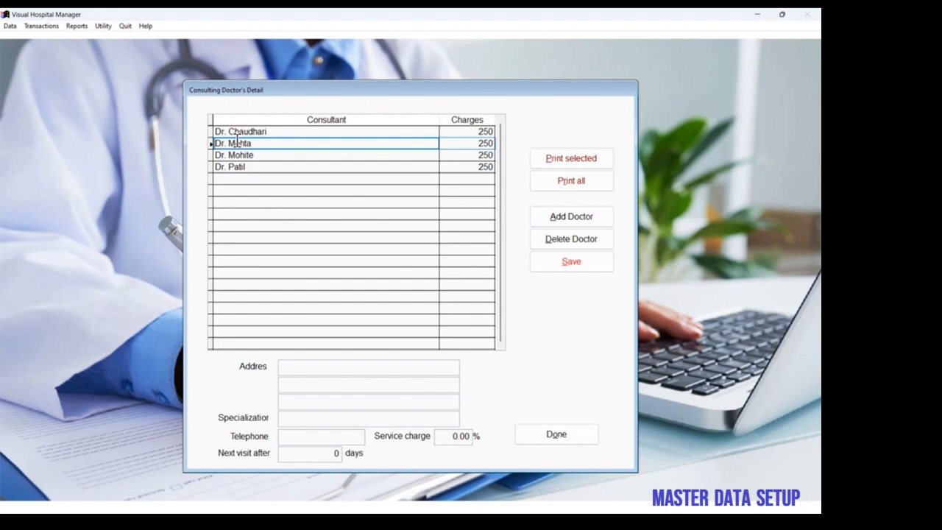
left_click(570, 434)
Step: View the details of two referring doctors in the staff data, and close the referring doctors list
left_click(12, 28)
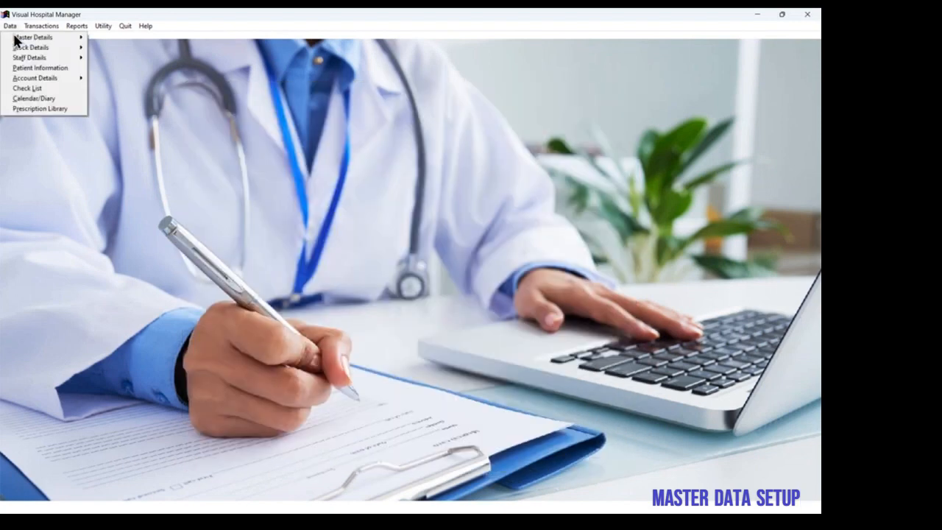
mouse_move(62, 59)
left_click(113, 72)
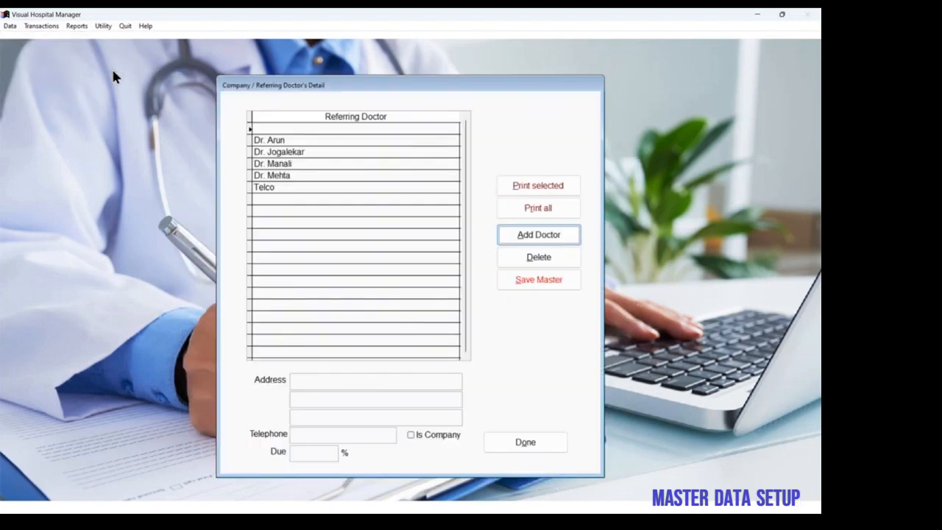
left_click(301, 151)
left_click(303, 175)
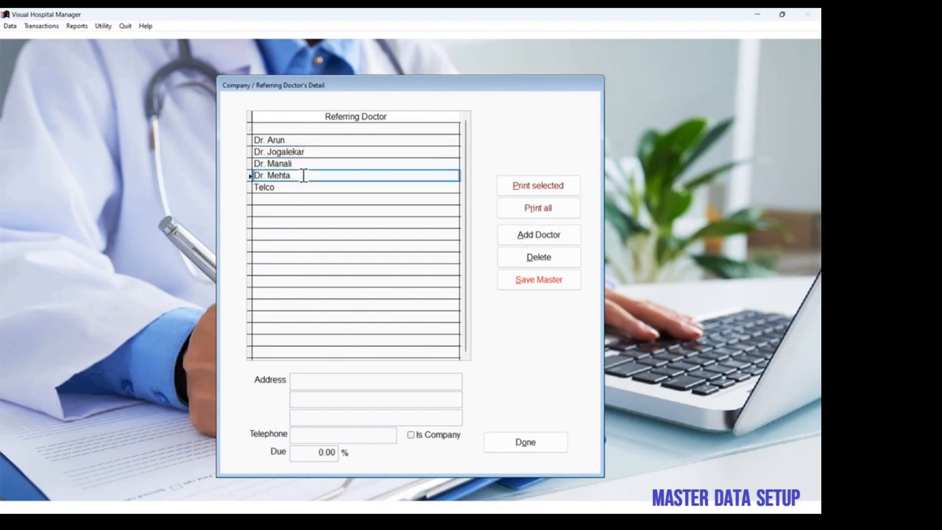
left_click(540, 440)
Step: View the account heads of the Cash-in-hand and Salary groups in turn, and close the account heads entry
left_click(9, 27)
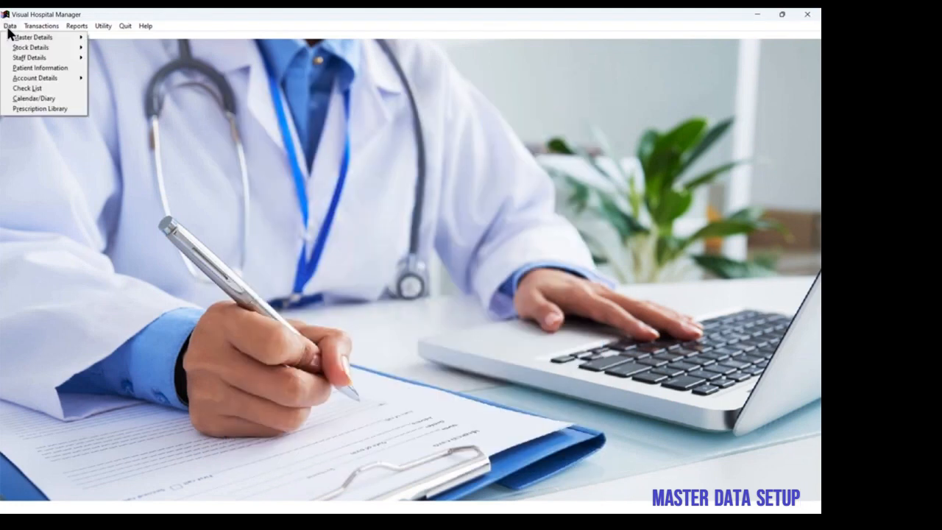
mouse_move(44, 79)
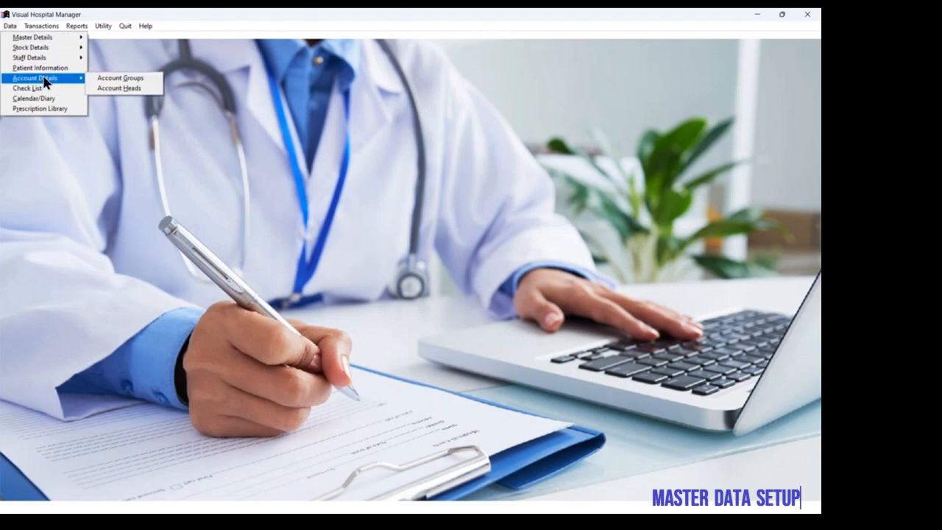
left_click(118, 87)
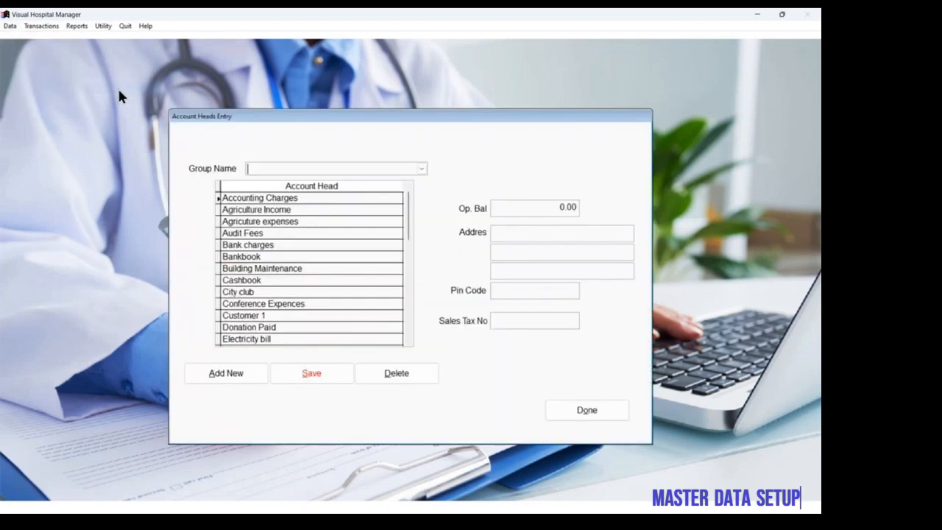
left_click(421, 169)
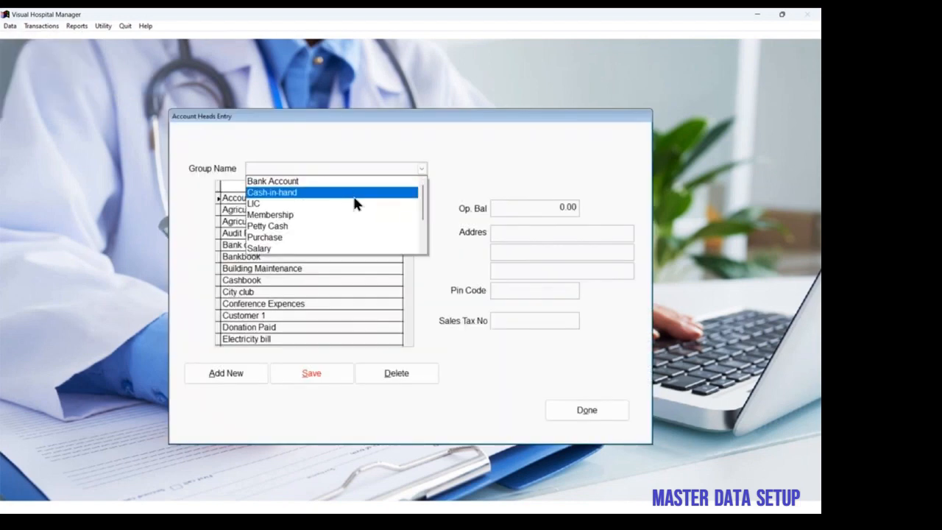
left_click(353, 193)
left_click(422, 169)
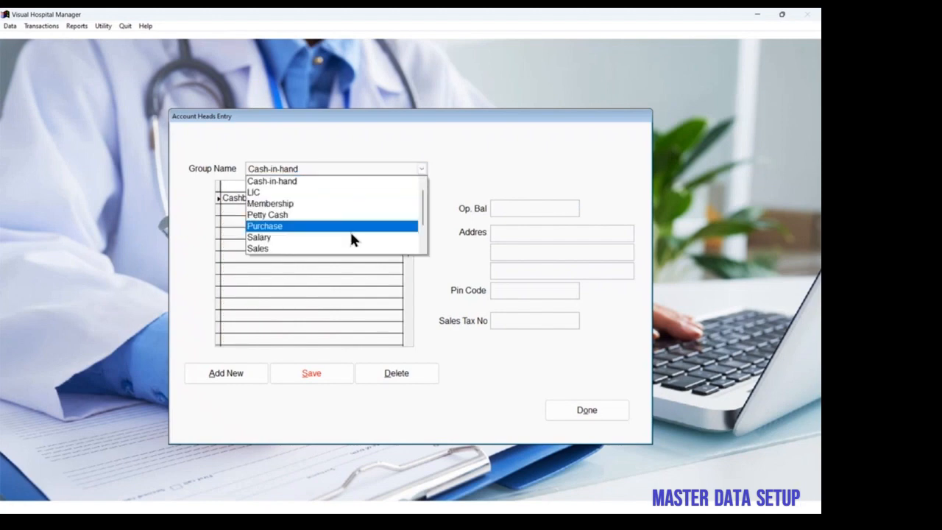
left_click(350, 238)
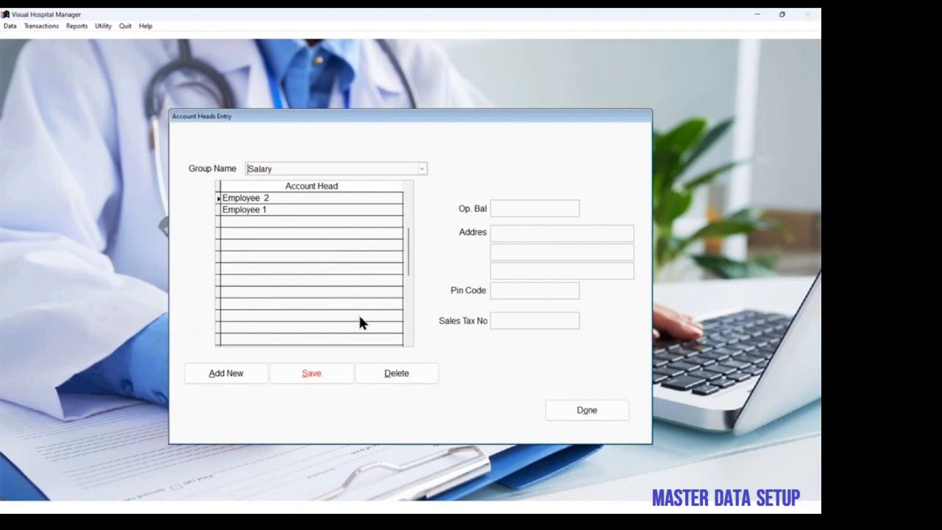
left_click(560, 412)
Step: Add a checklist for the event "Pre-operative preparation" in the checklist data
left_click(10, 27)
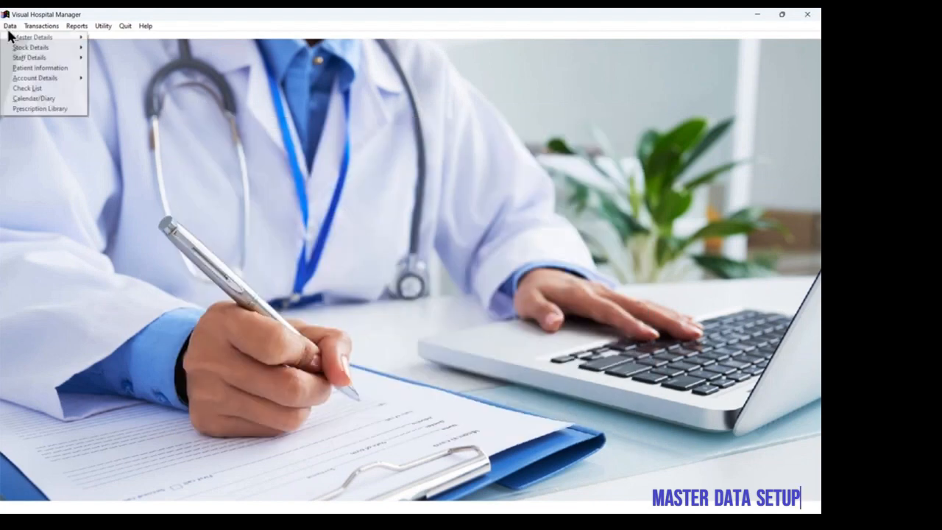
left_click(30, 89)
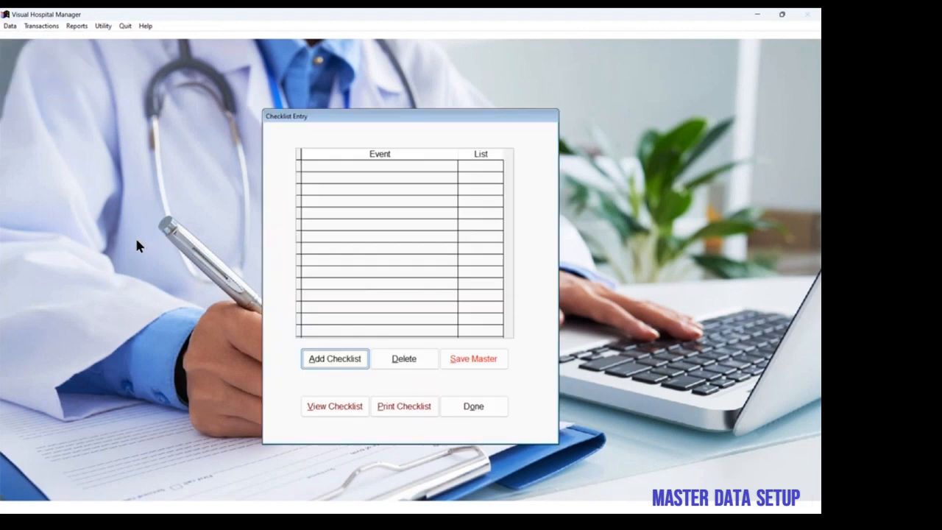
left_click(320, 361)
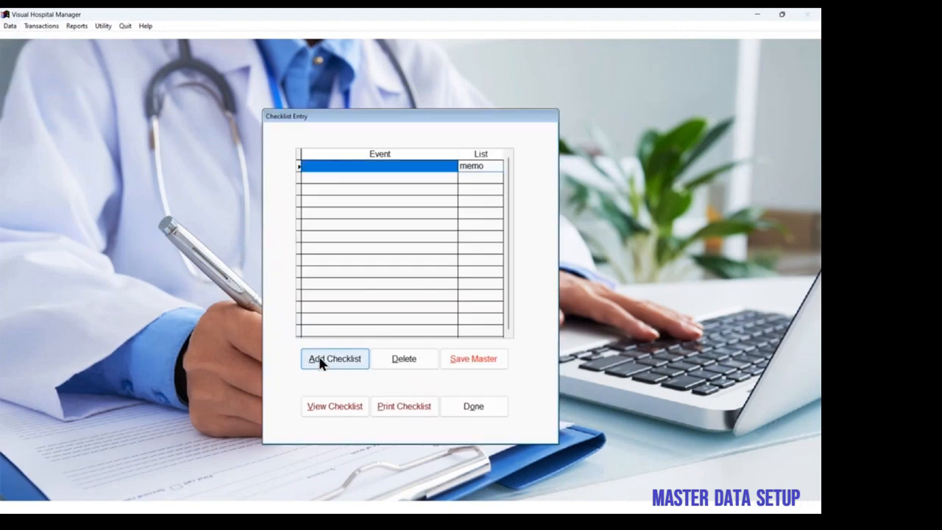
type("Pre-opera")
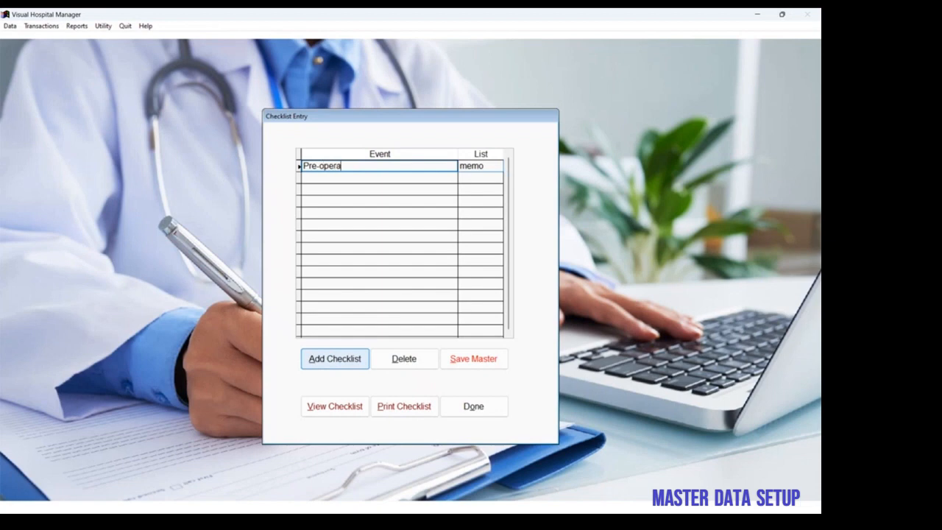
type("tive preparation")
key("Tab")
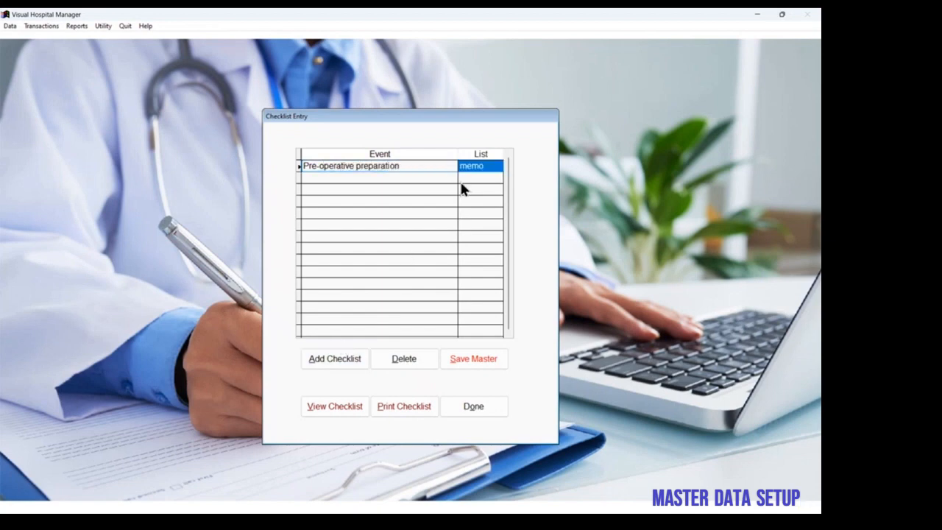
Step: Enter numbered items 1 to 3 in the Pre-operative preparation memo: "Prepare the patient", "Prepare the OT" and "Sanitize equipements"
double_click(481, 168)
type("1. ")
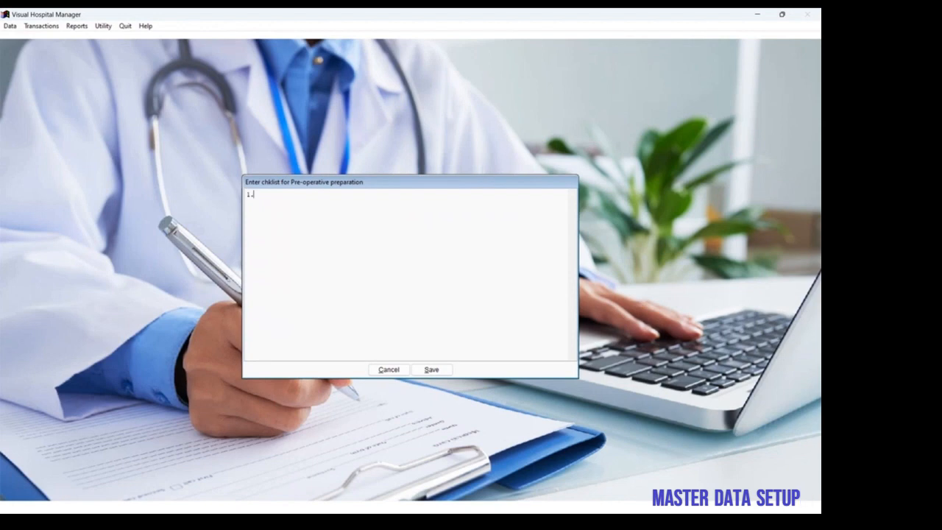
type("Prepare the patient")
key("Return")
type("2. Prepare")
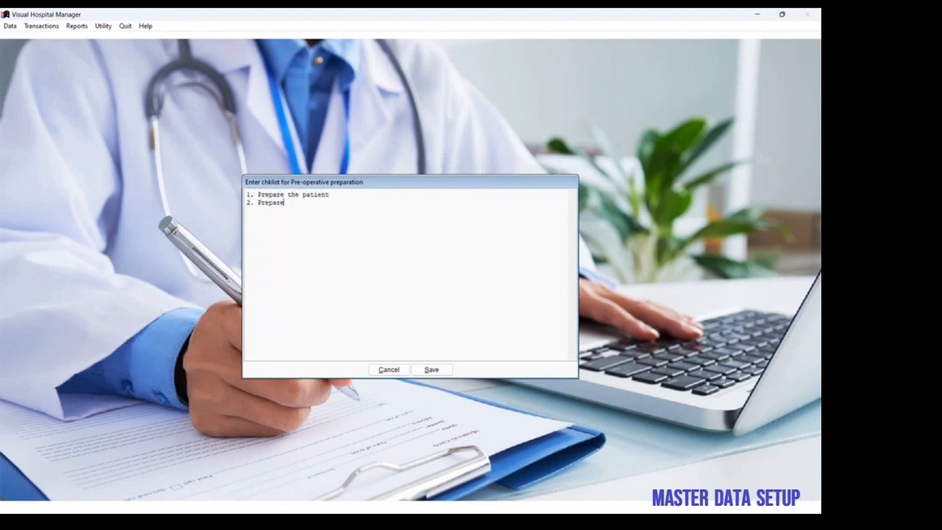
type(" the OT")
key("Return")
type("3. Sanitize equipements")
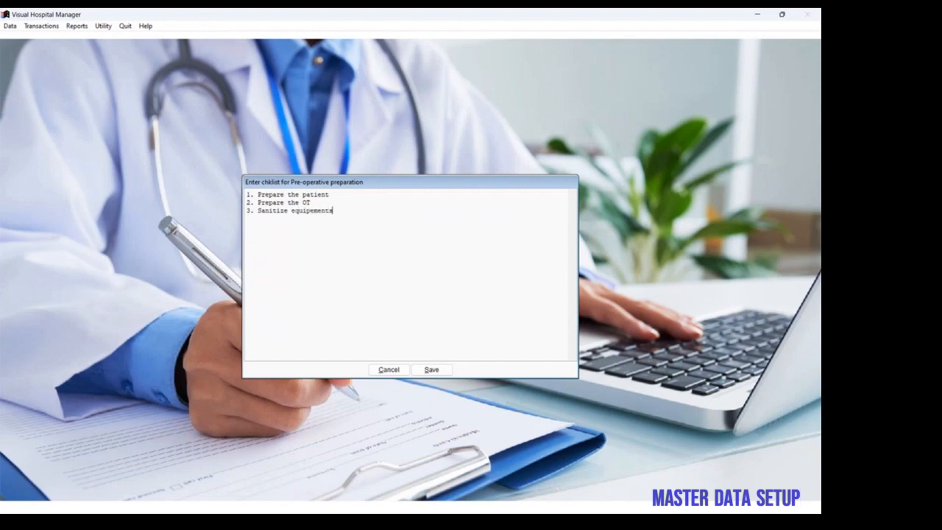
Step: Add item 4, "Contact Anesthetist for availability", to the Pre-operative preparation memo and save it
key("Return")
type("4. Contact Ana")
key("BackSpace")
type("esthetist for ")
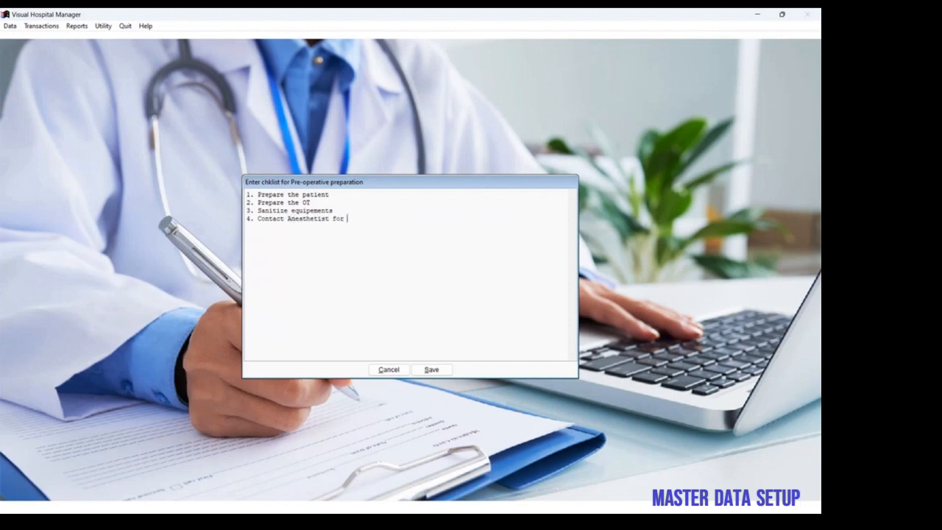
type("availability")
key("Return")
left_click(431, 369)
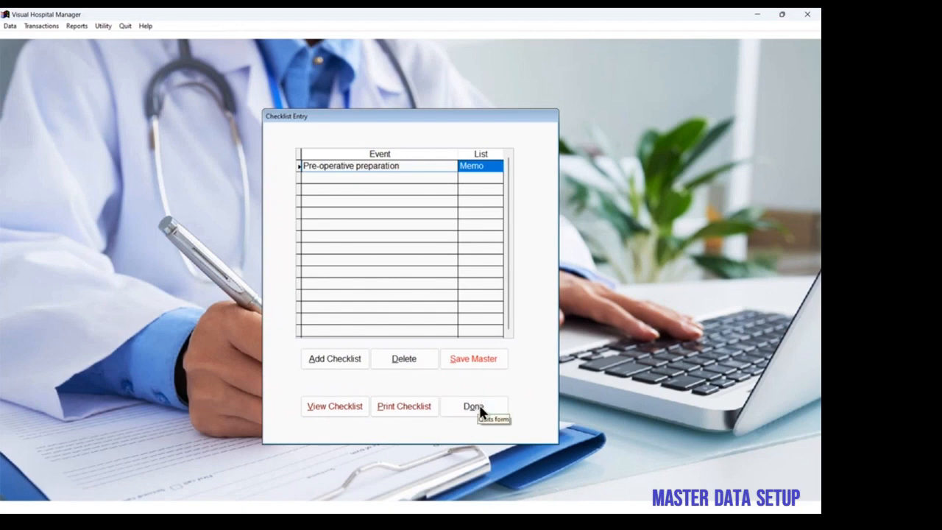
Step: Preview the Pre-operative preparation checklist report in an enlarged window, and close the preview and the checklist entry
left_click(343, 406)
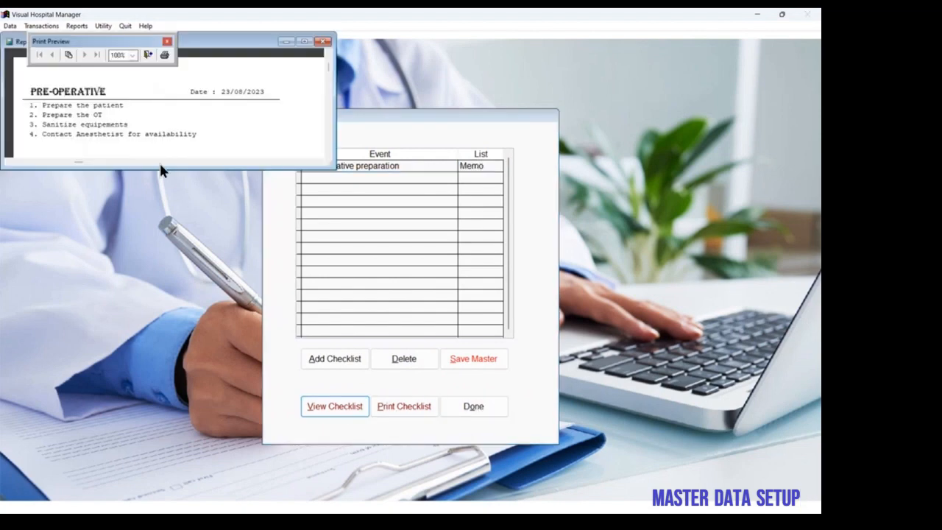
left_click_drag(161, 170, 155, 305)
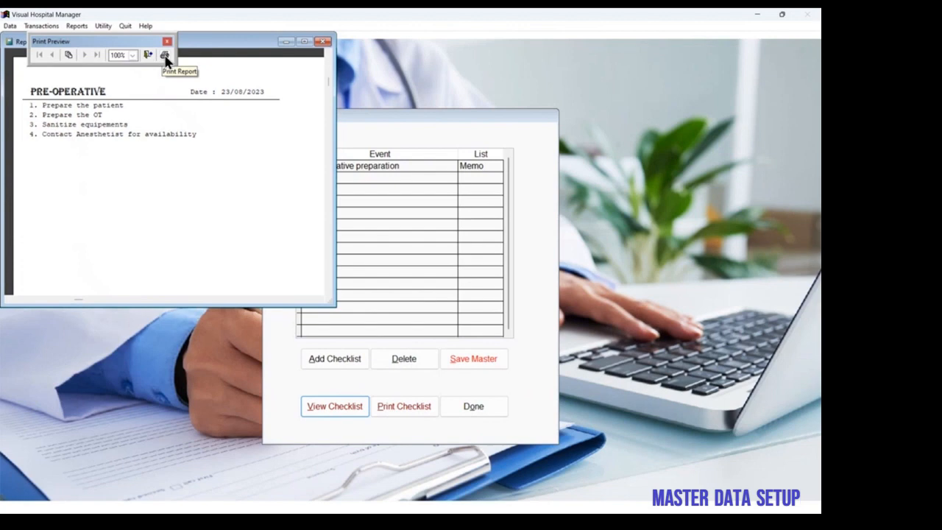
left_click(323, 41)
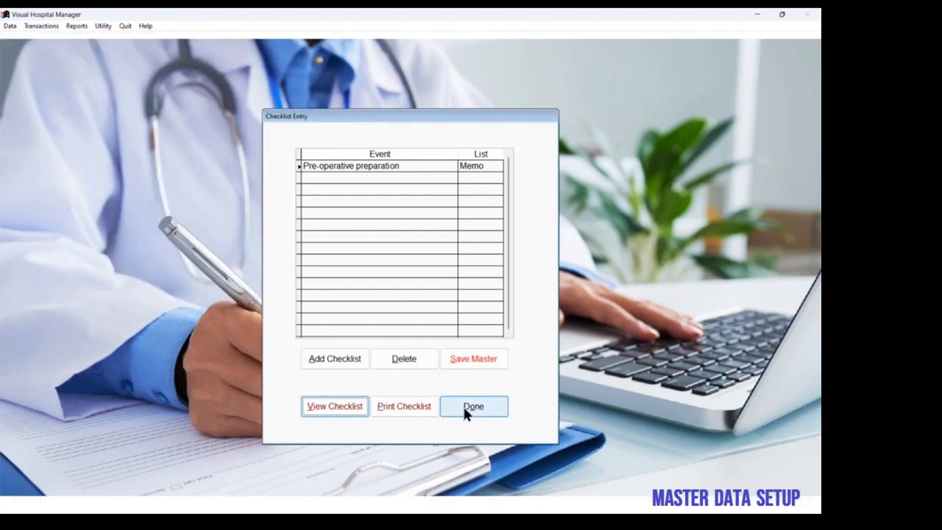
left_click(462, 407)
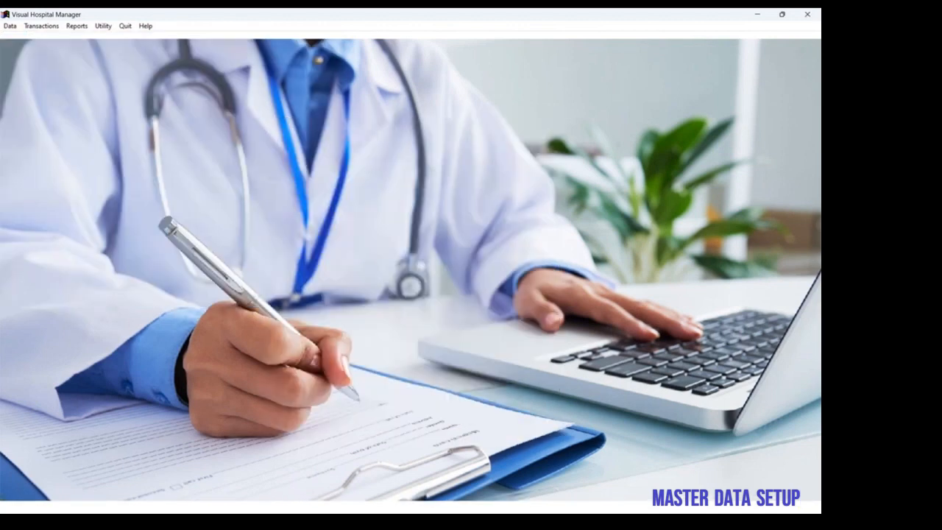
Step: Enter a "Birth day of" note with the person's name for 23 August 2023 in the calendar diary, and close it
left_click(10, 26)
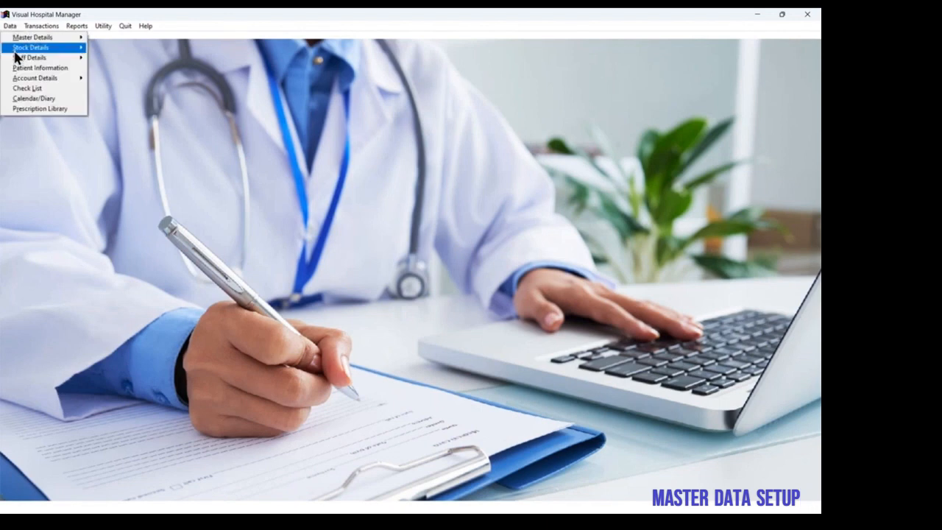
left_click(40, 97)
left_click_drag(147, 145, 216, 186)
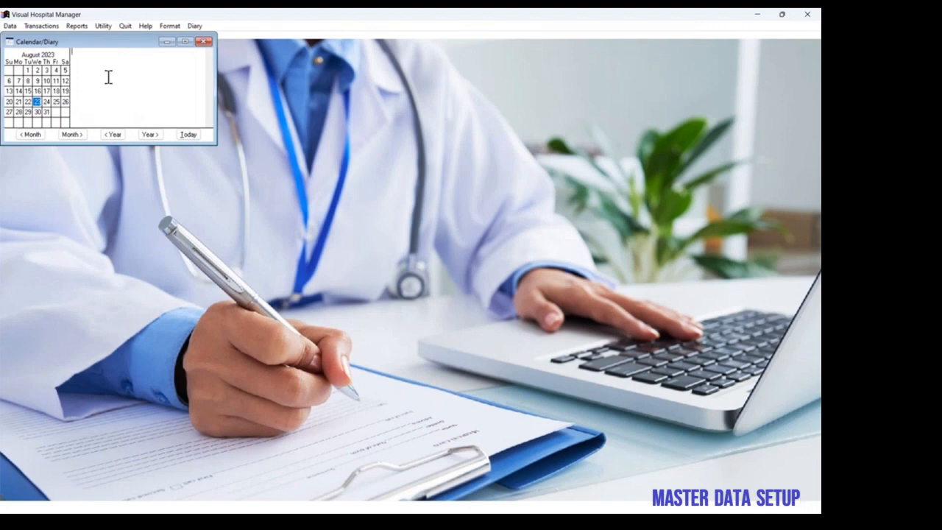
type("Birth day of Satish")
left_click(46, 102)
left_click(39, 102)
left_click(204, 42)
Step: Open the medicine prescription library, rename the prescription "test1" as "CS Mild" and save it
left_click(10, 24)
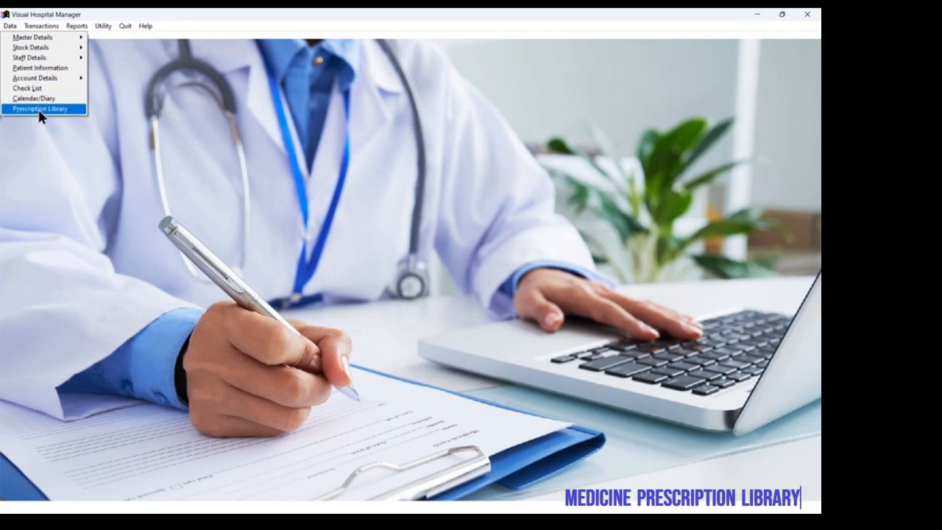
left_click(38, 110)
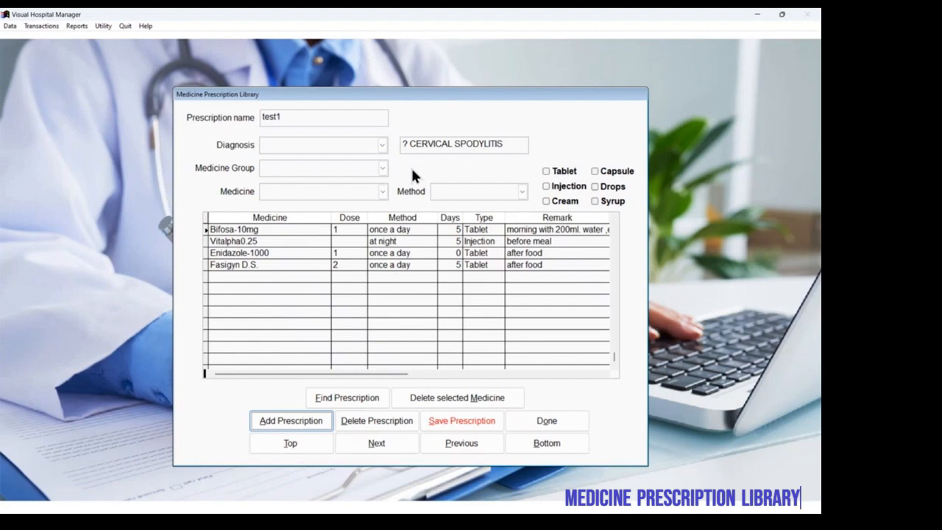
left_click(325, 115)
key("BackSpace")
key("BackSpace")
key("BackSpace")
key("BackSpace")
key("BackSpace")
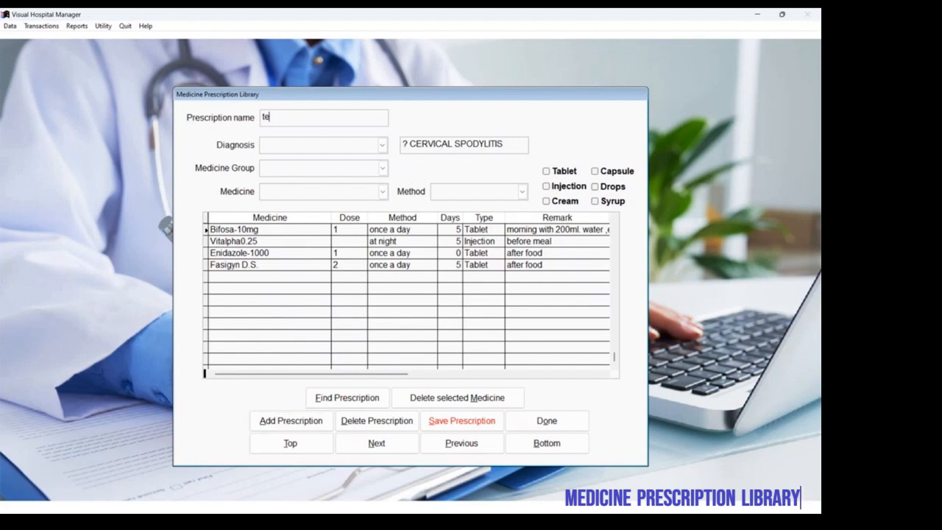
type("CS Mild")
left_click(449, 420)
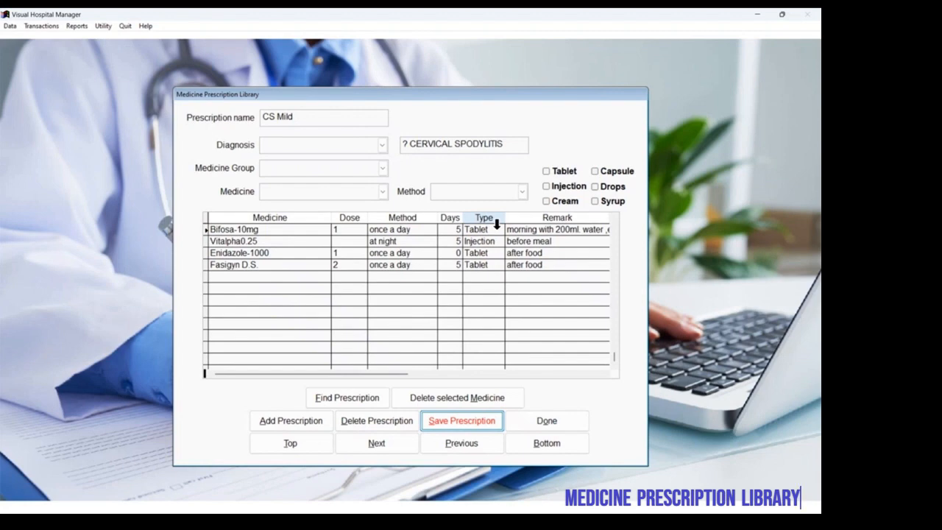
Step: Set the dose of Vitalpha0.25 to 1 in the CS Mild prescription and save the prescription
double_click(352, 243)
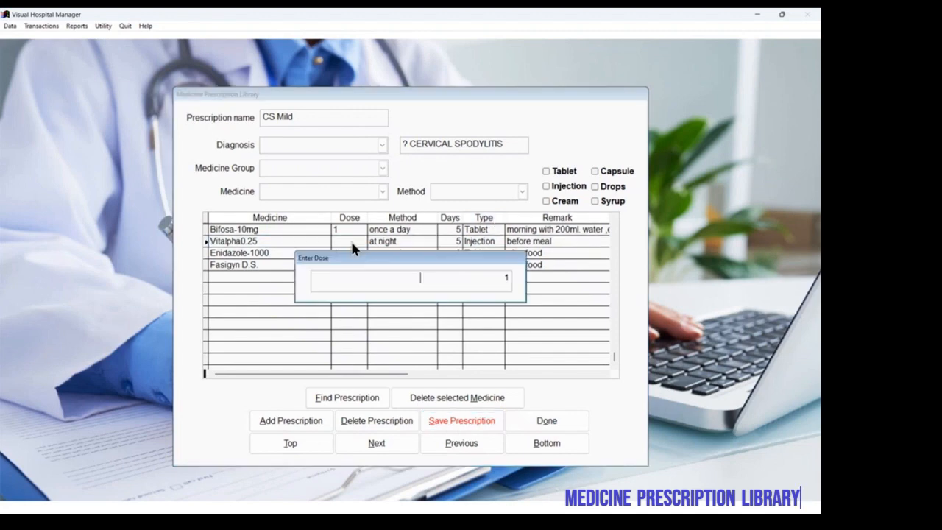
key("Return")
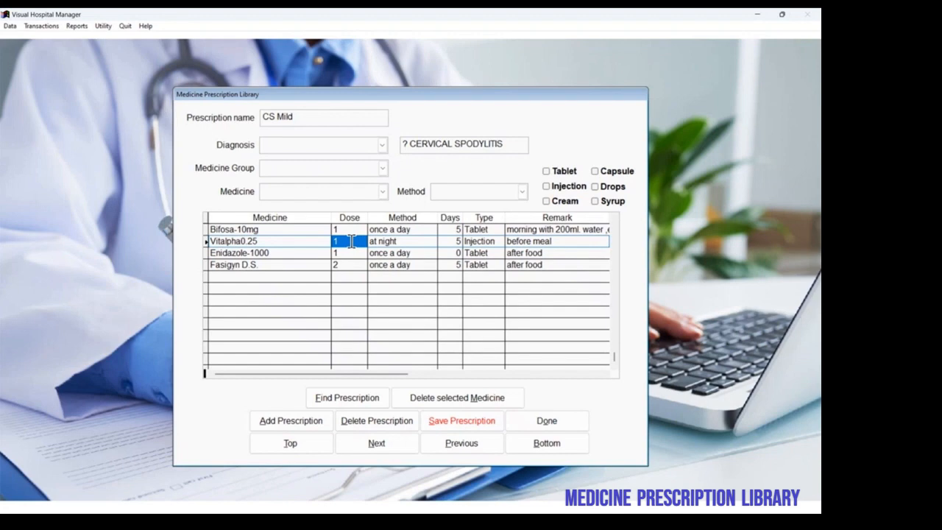
left_click(475, 422)
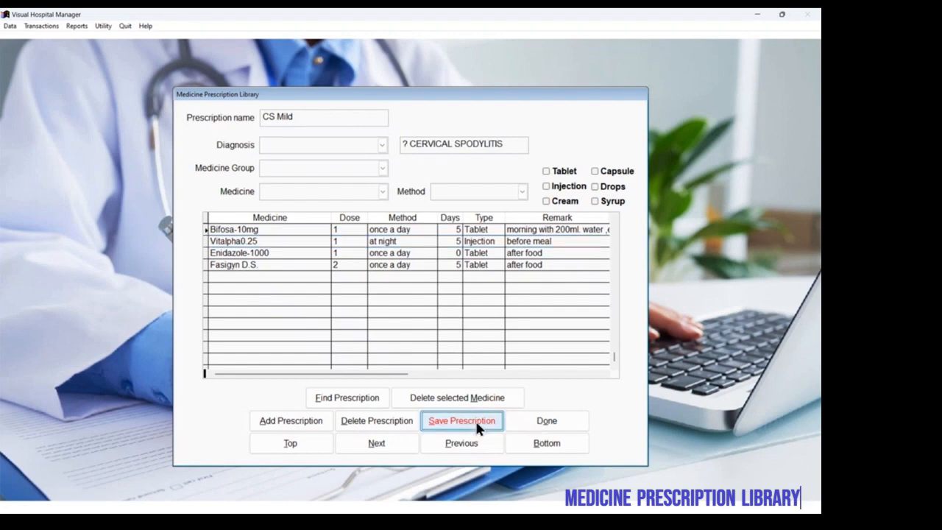
Step: Add a new prescription with the diagnosis Allergic Rash and name it "Rash severe"
left_click(317, 421)
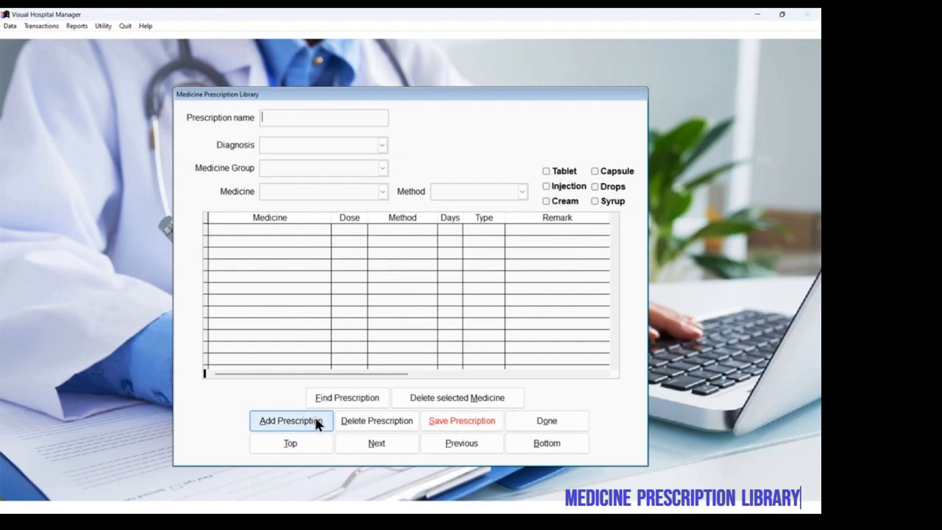
left_click(381, 144)
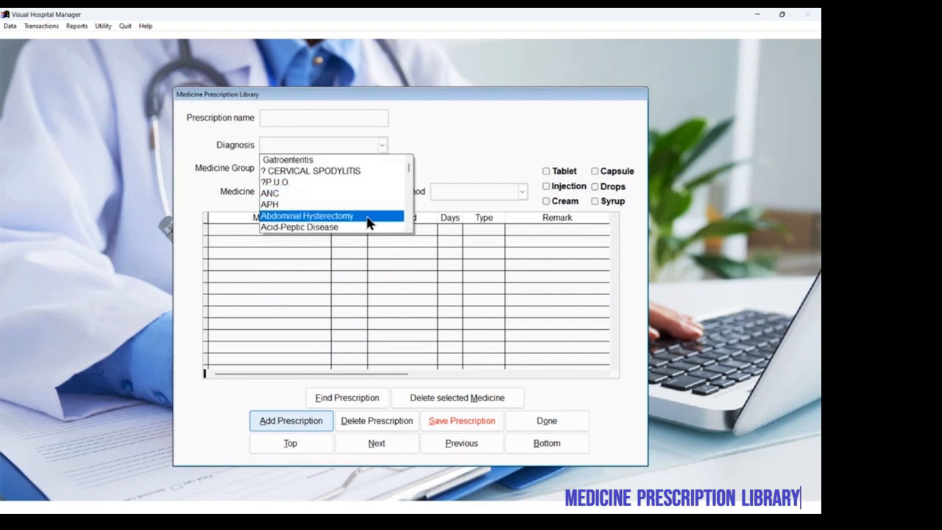
scroll(406, 206, "down", 2)
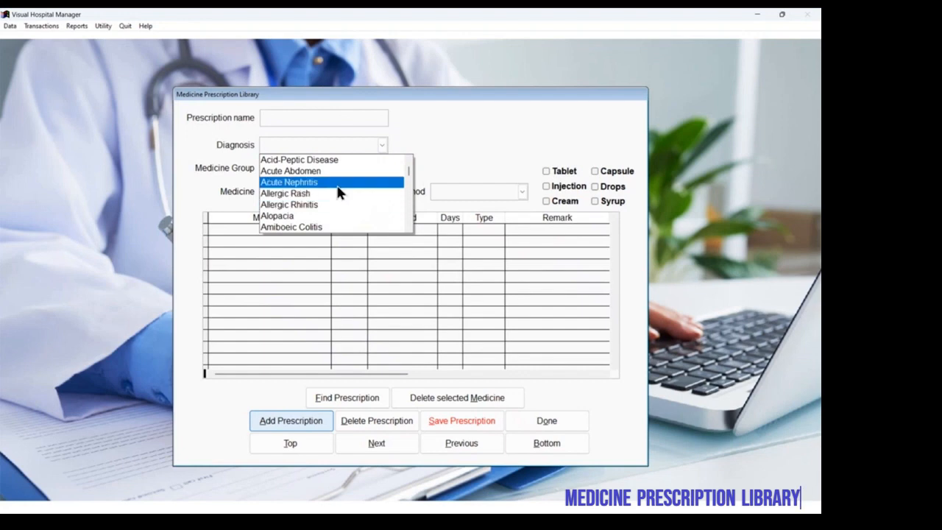
left_click(337, 194)
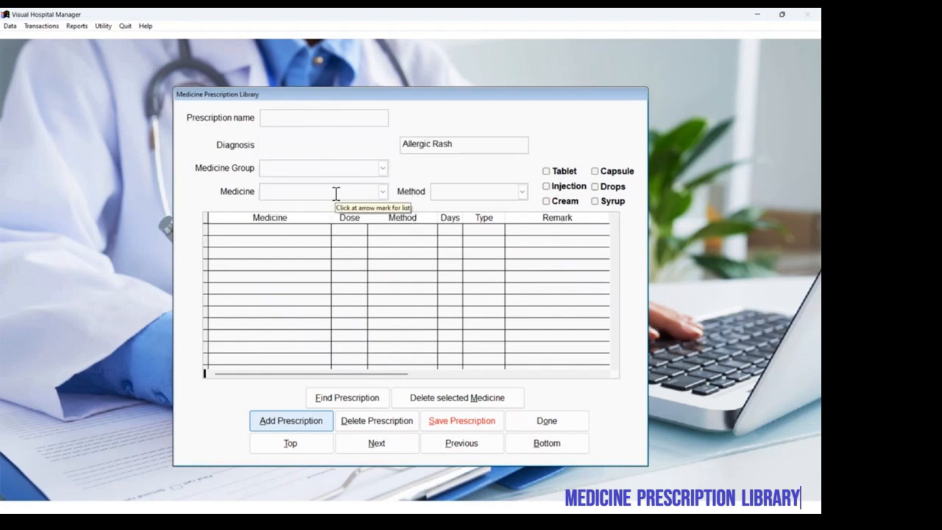
left_click(300, 116)
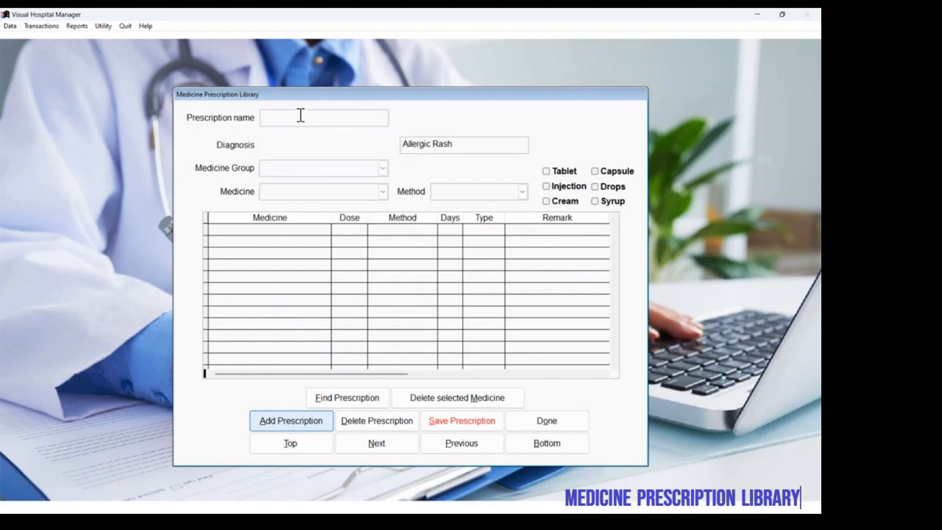
type("Rash severe")
Step: Add Caladryl lotion and Levorid(Cipla) from the Antiallergic medicine group to the Rash severe prescription
left_click(382, 168)
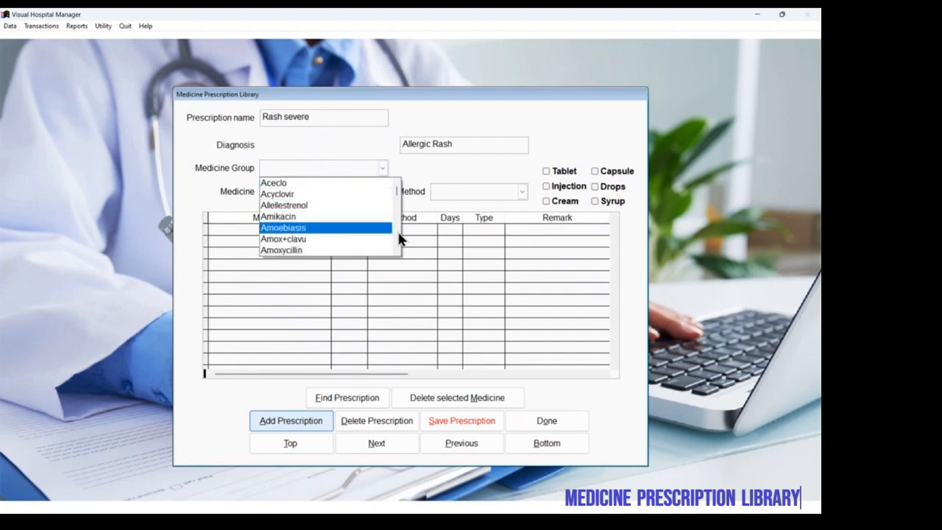
scroll(398, 232, "down", 2)
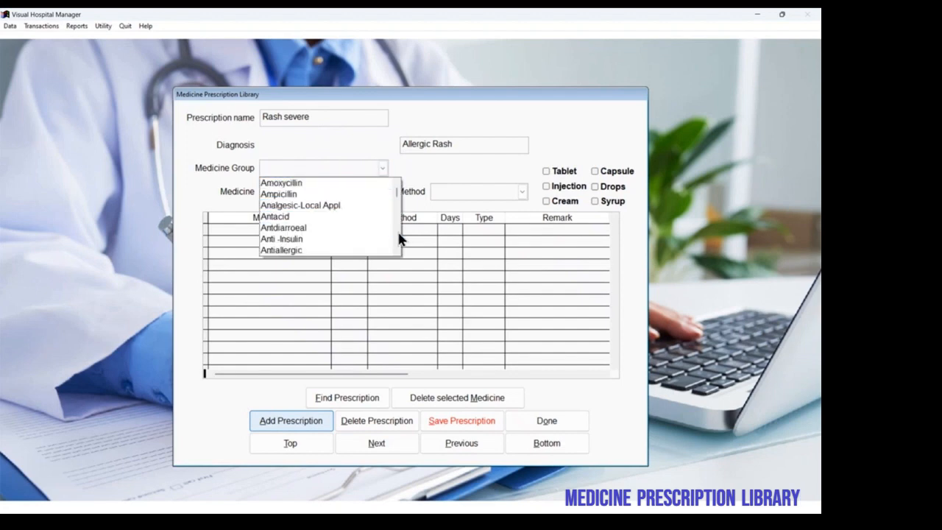
left_click(346, 250)
left_click(382, 190)
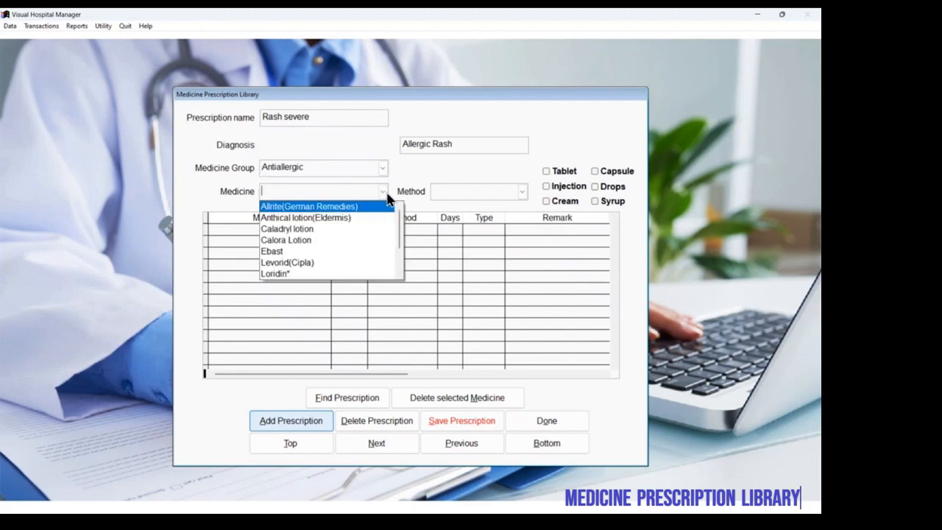
left_click(368, 229)
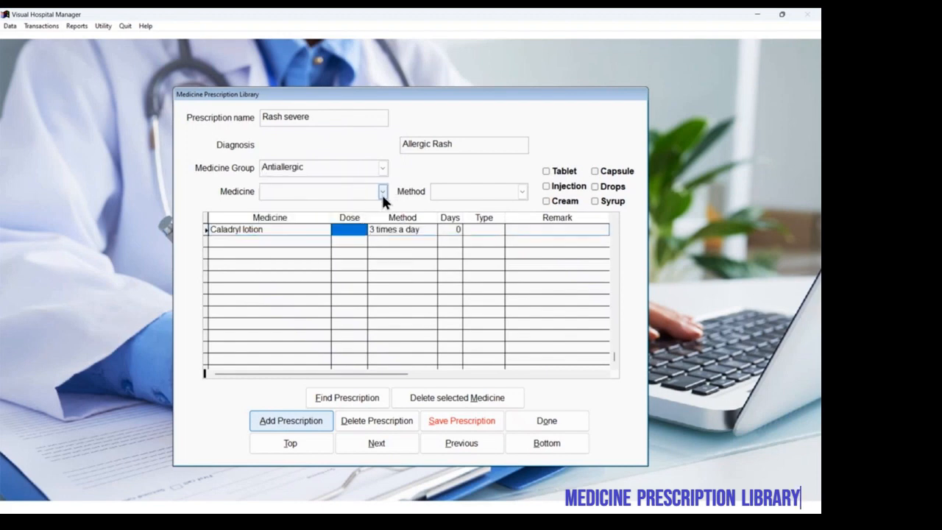
left_click(381, 192)
left_click(351, 253)
Step: Enter a dose of 1 for both Levorid(Cipla) and Caladryl lotion
type("1")
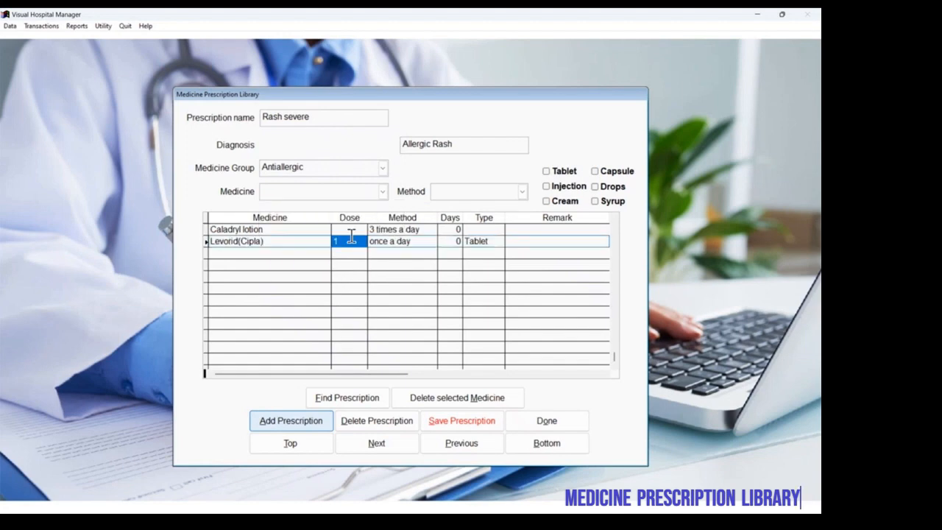
left_click(346, 229)
type("1")
key("Return")
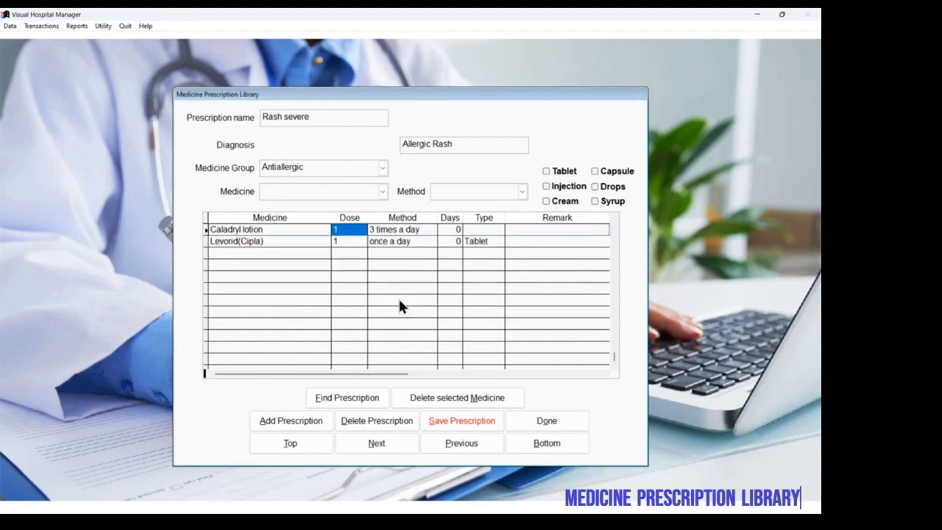
Step: Set the number of days to 5 for both Caladryl lotion and Levorid(Cipla)
left_click(446, 232)
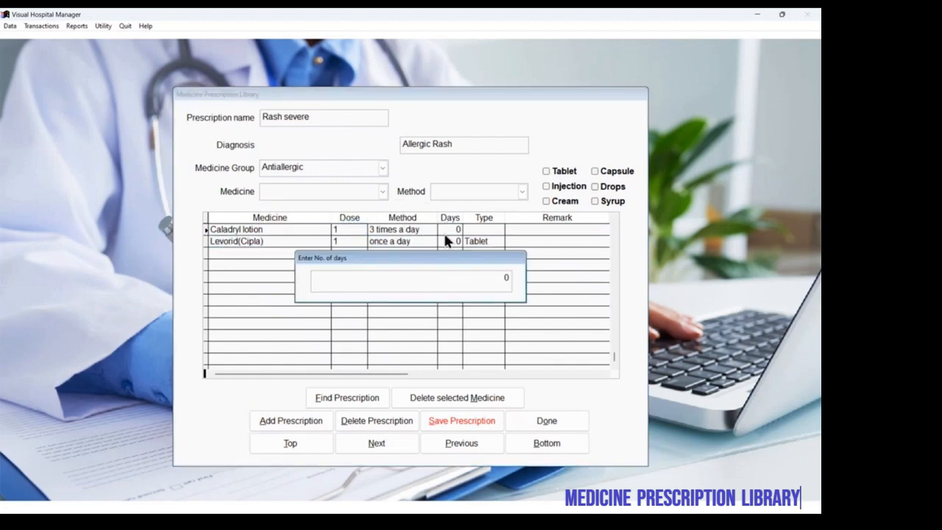
type("5")
key("Return")
left_click(446, 241)
type("5")
key("Return")
Step: Set the type of Caladryl lotion to Cream and save the Rash severe prescription
left_click(478, 230)
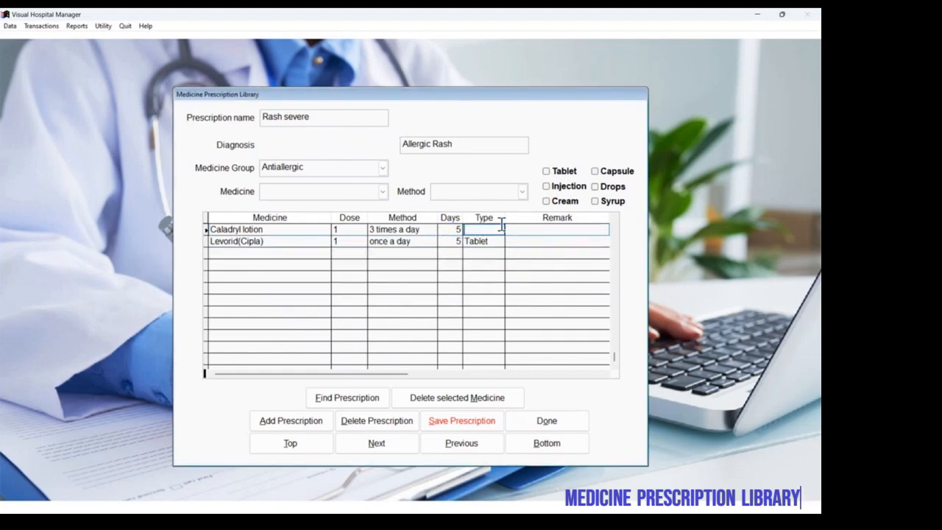
left_click(550, 201)
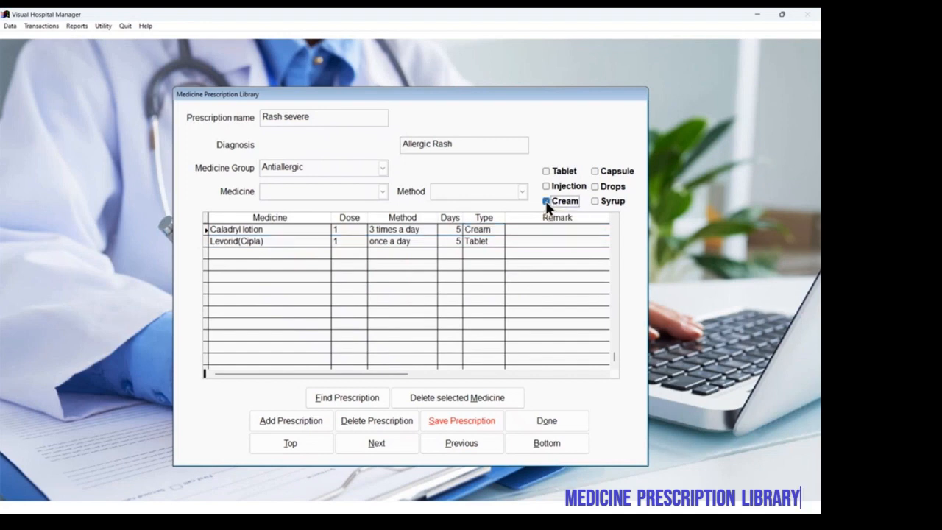
left_click(528, 241)
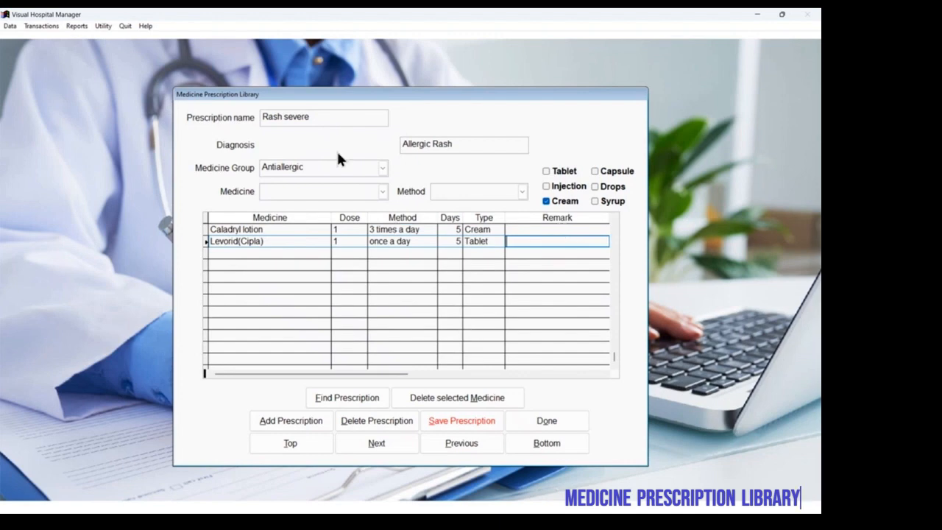
left_click(485, 422)
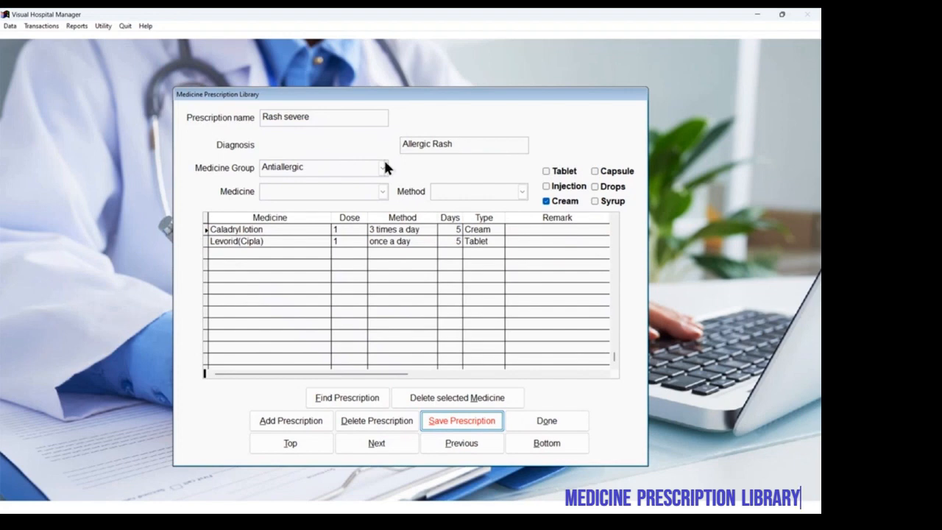
Step: Change the prescription name from "Rash severe" to "Rash Mild"
left_click(324, 117)
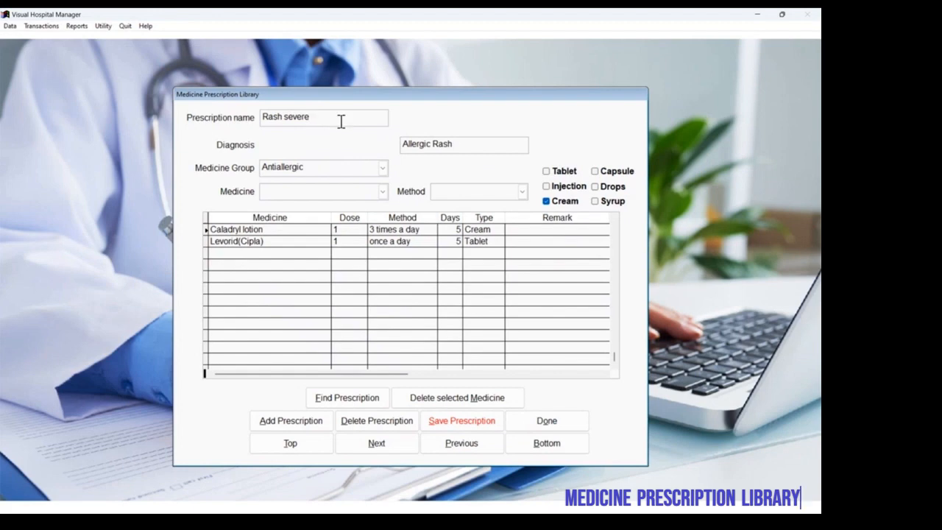
key("ctrl+shift+Left")
type("Mild")
Step: Add Calora Lotion from the Antiallergic medicine group to the Rash Mild prescription
left_click(383, 167)
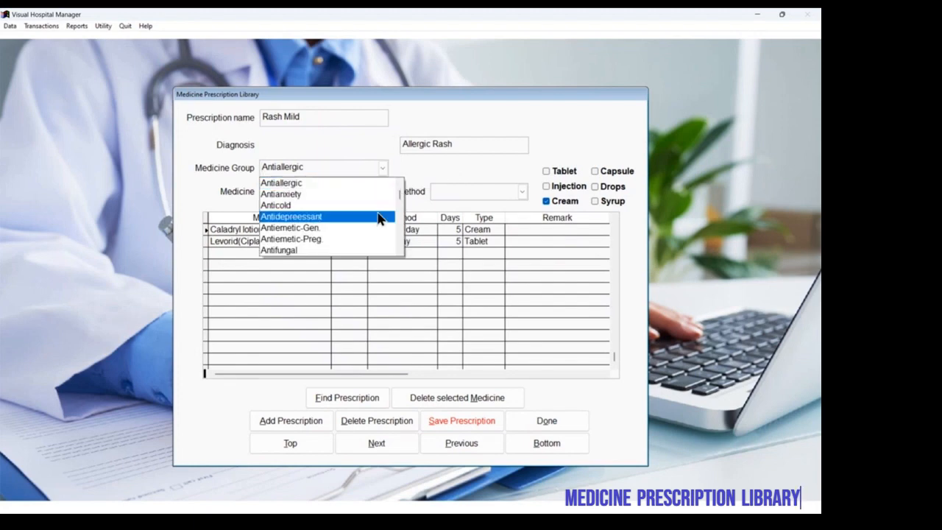
scroll(398, 224, "down", 2)
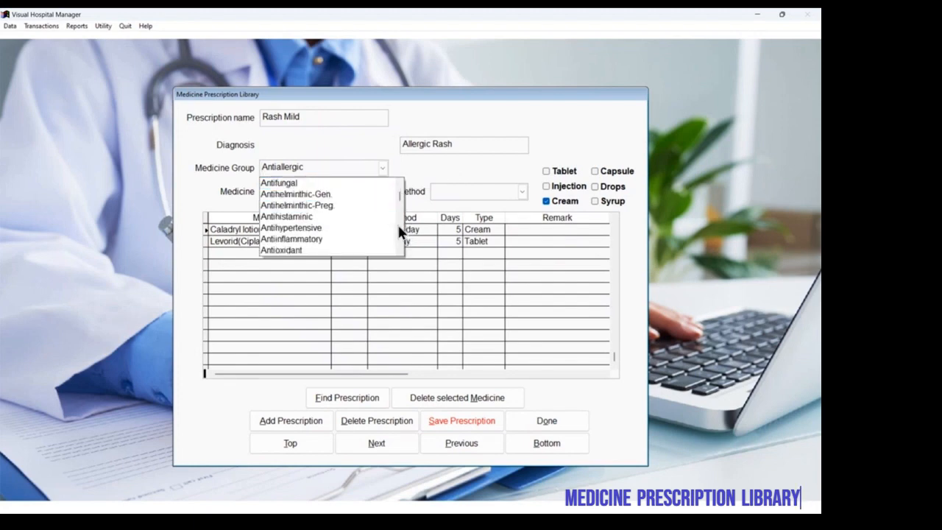
left_click_drag(399, 194, 399, 178)
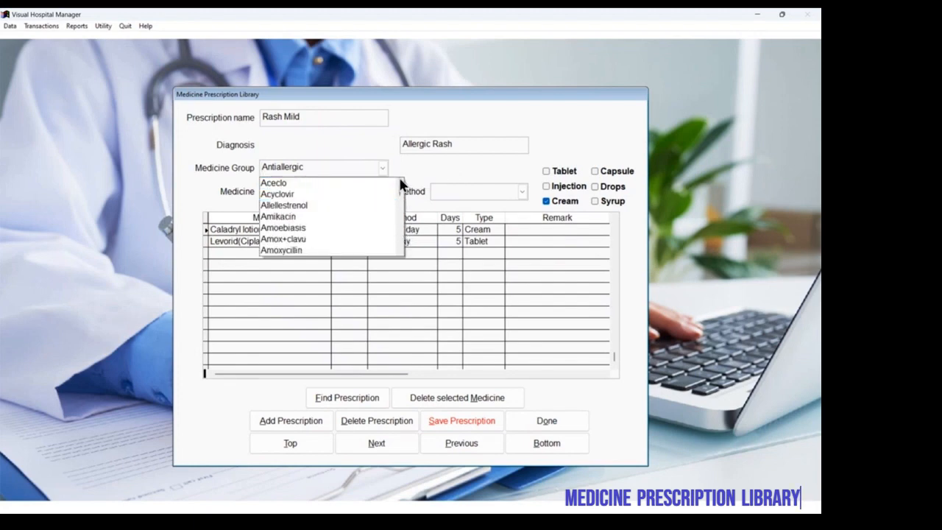
left_click(382, 168)
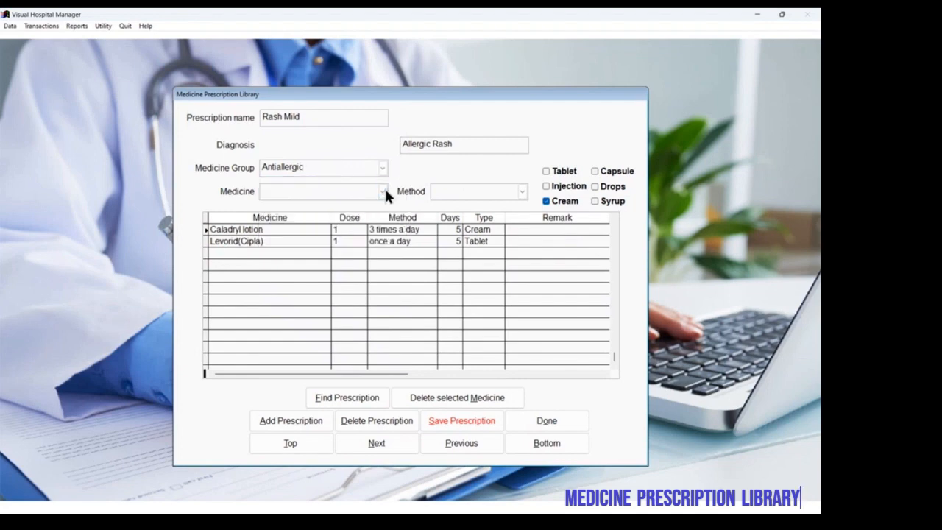
left_click(383, 191)
left_click(337, 239)
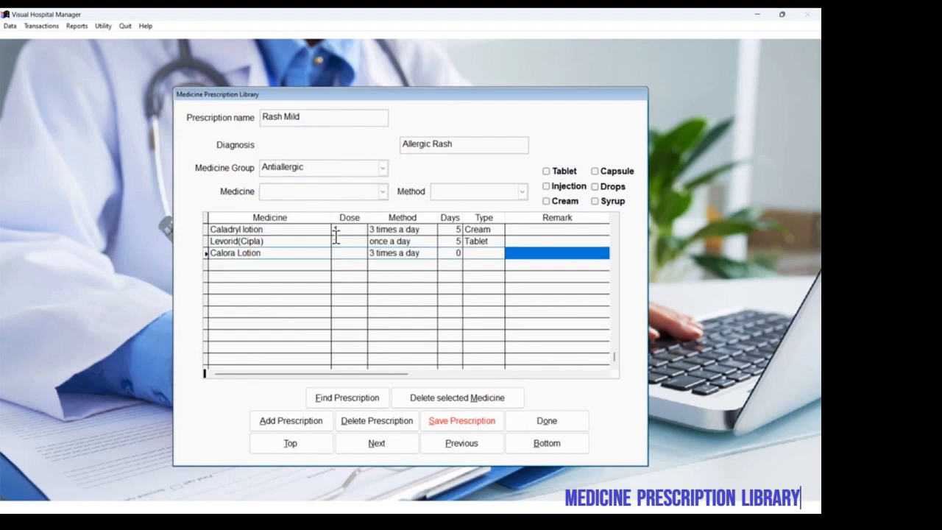
Step: Delete Caladryl lotion from the Rash Mild prescription and confirm the deletion
left_click(306, 242)
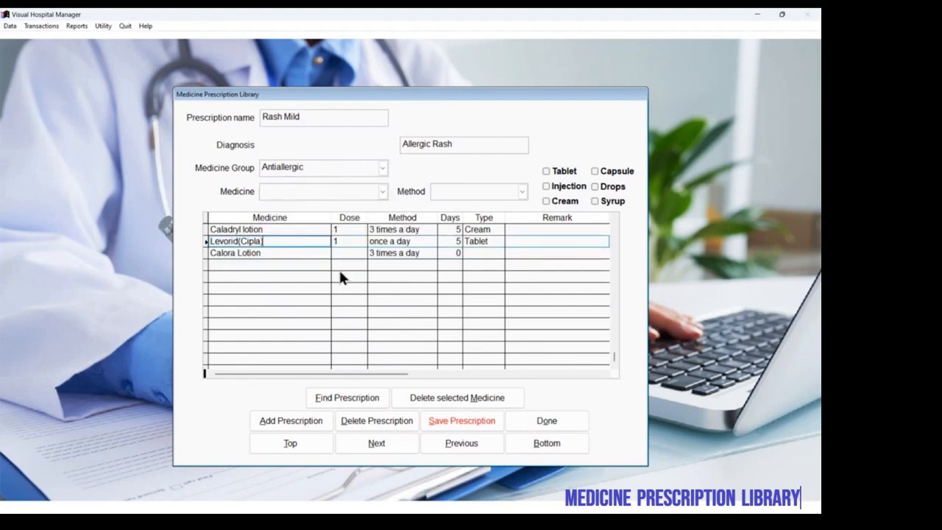
left_click(298, 229)
left_click(431, 401)
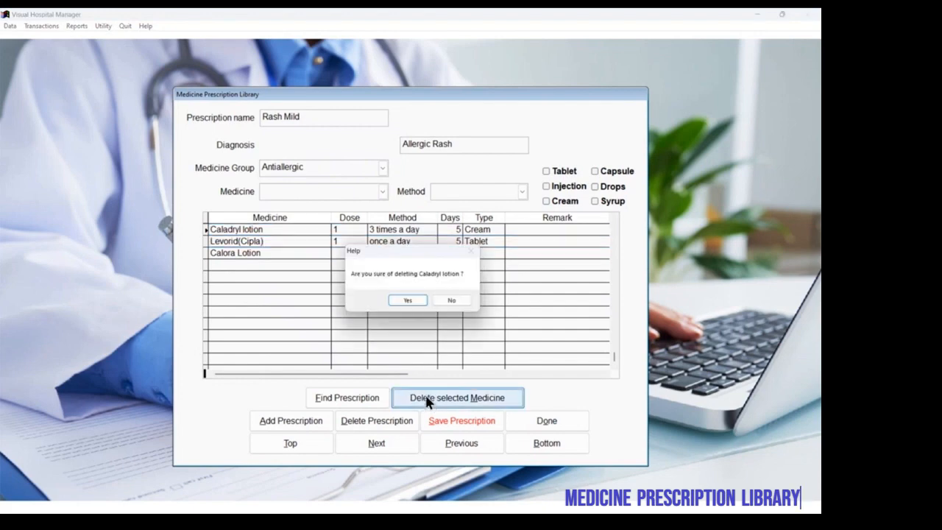
left_click(404, 296)
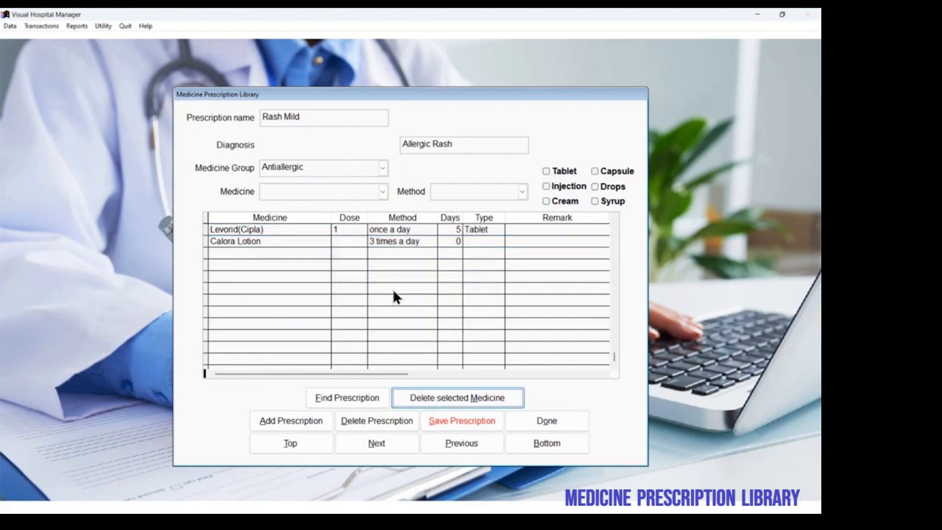
Step: Set the Calora Lotion dose to 1 and its duration to 5 days in the Rash Mild prescription
left_click(343, 242)
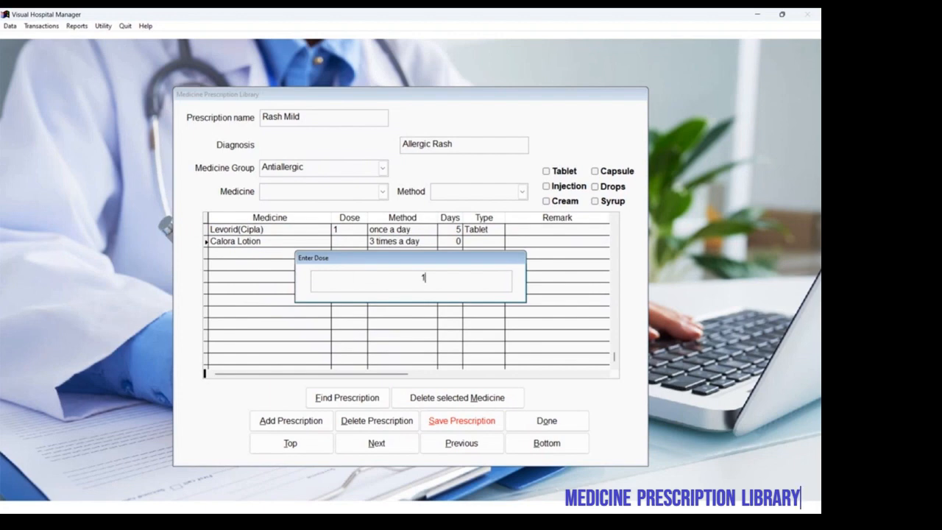
key("Return")
key("Return")
key("Return")
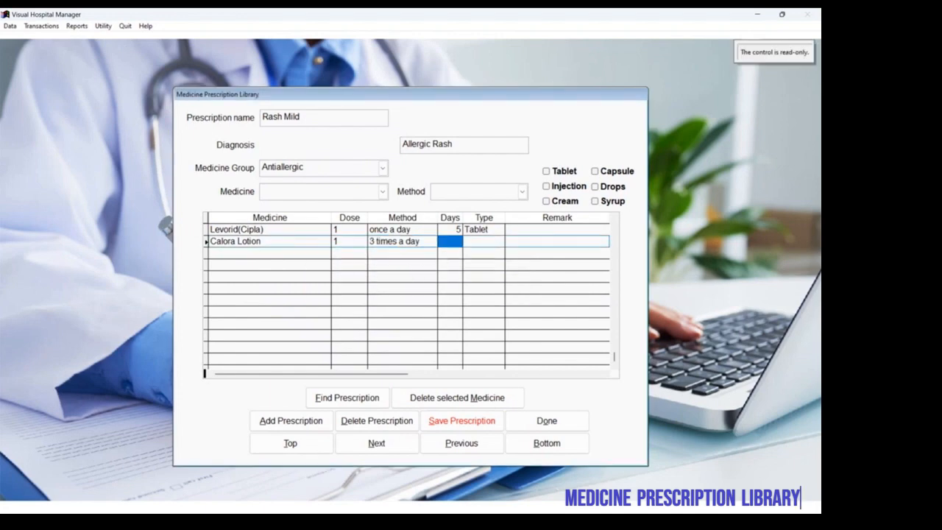
key("Return")
left_click(454, 242)
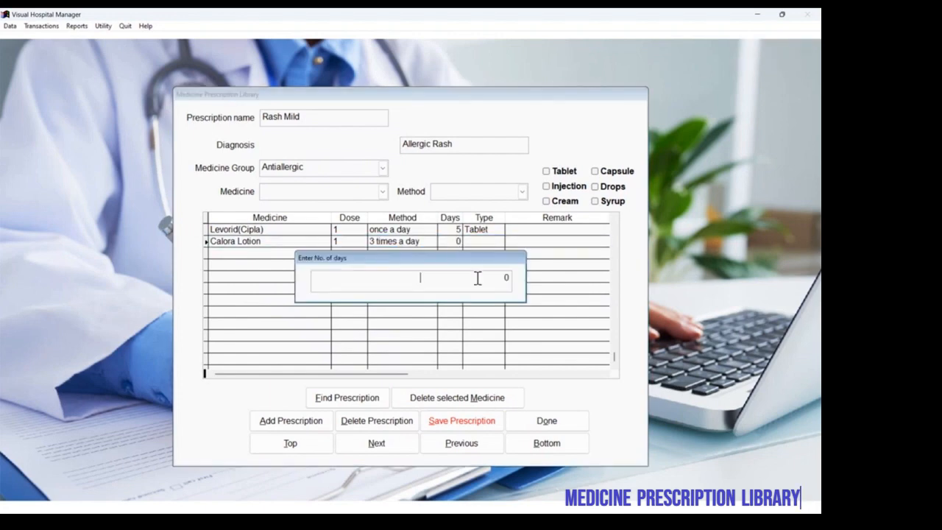
type("5")
key("Return")
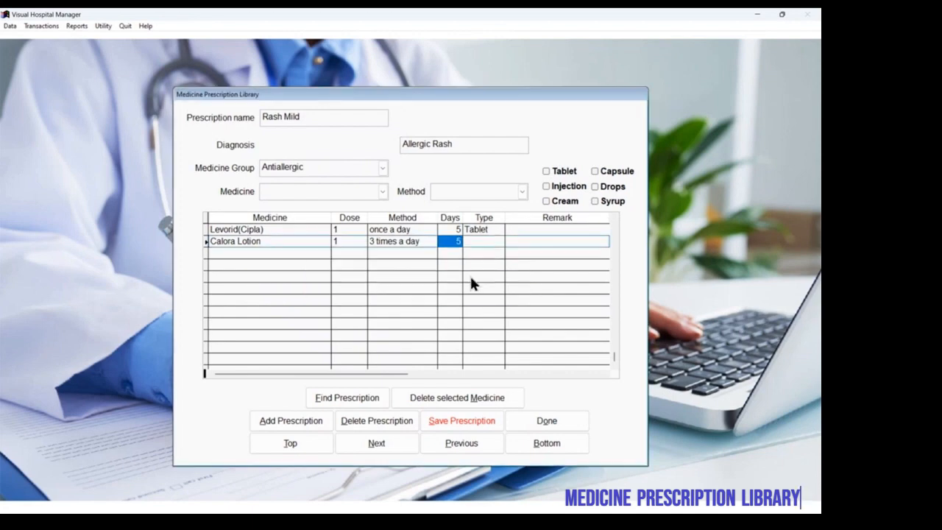
Step: Set the type of Calora Lotion to Tablet and save the Rash Mild prescription
left_click(478, 241)
left_click(545, 169)
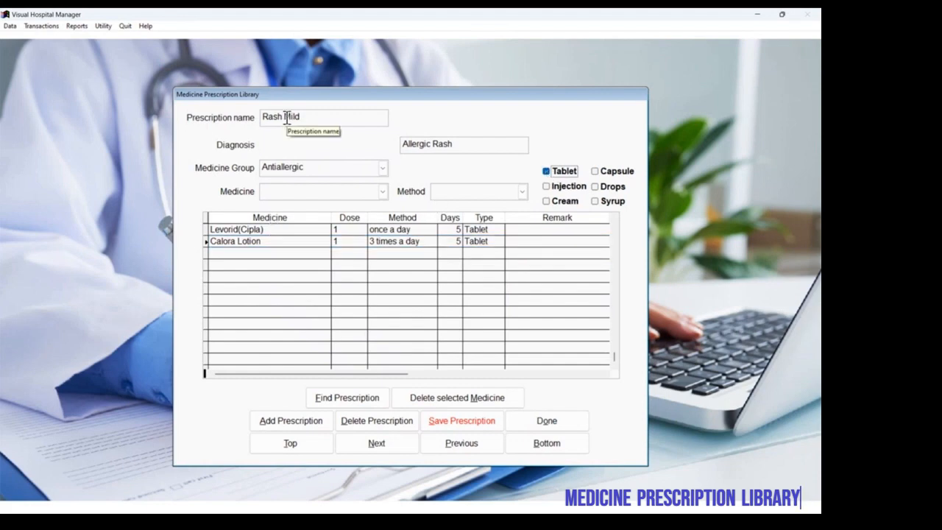
left_click(454, 426)
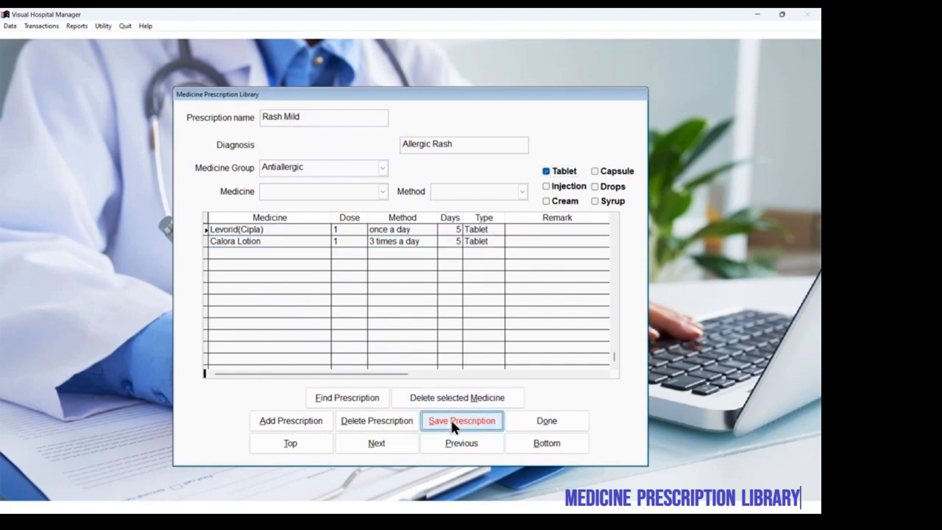
Step: Find the Rash Mild prescription under the Allergic Rash diagnosis
left_click(357, 399)
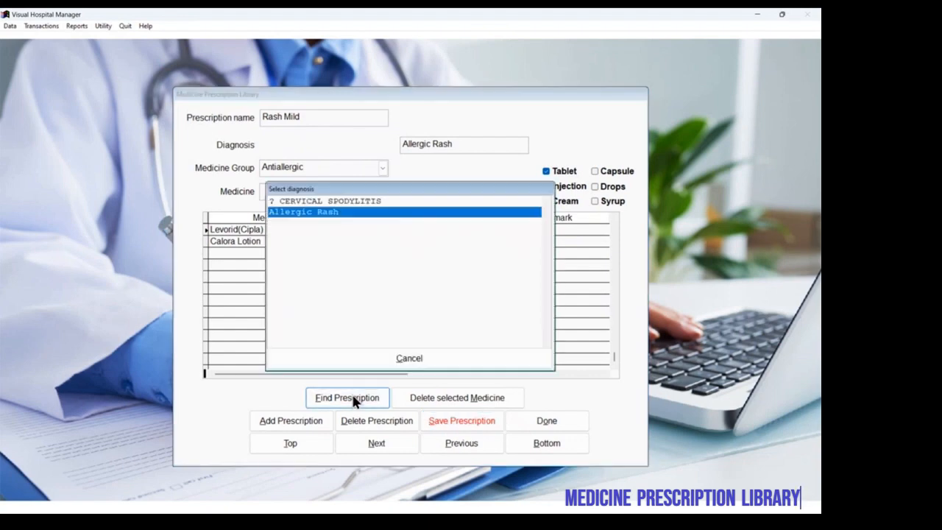
key("Return")
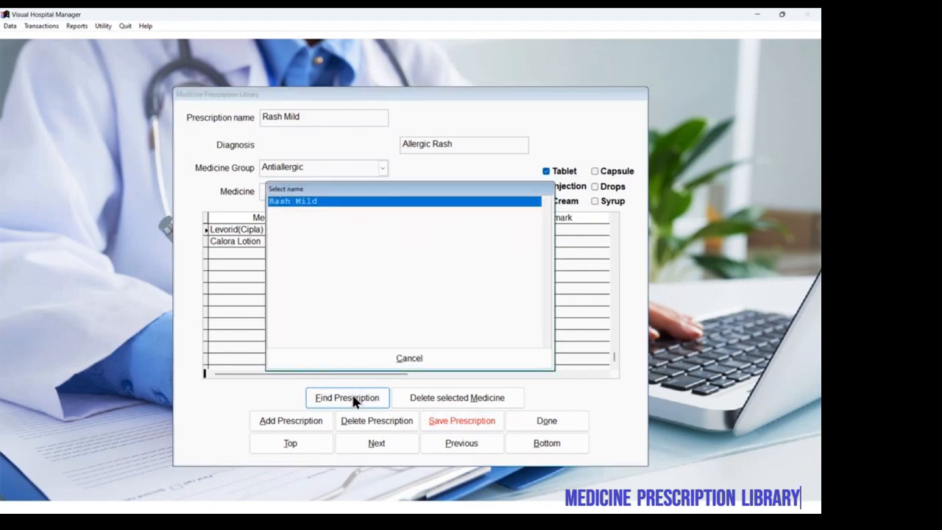
key("Return")
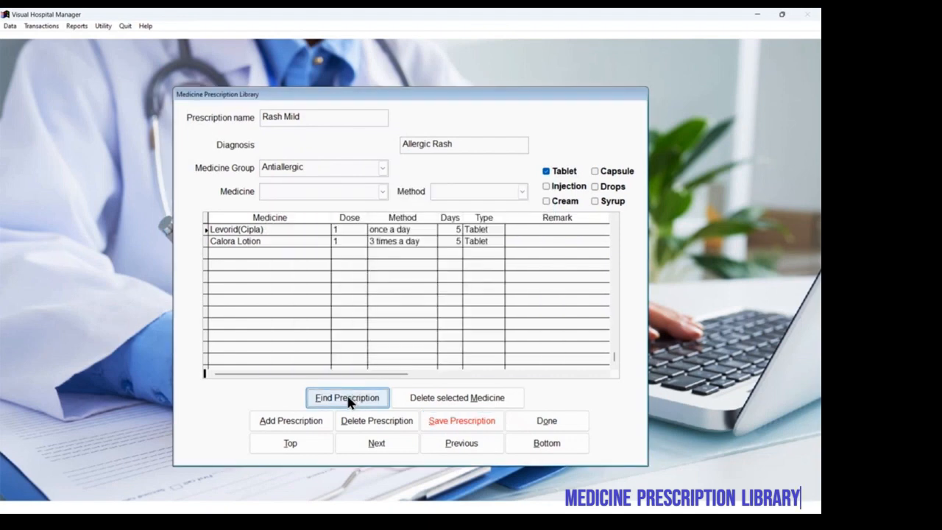
Step: Add a new prescription named "Rash Severe" with Allergic Rash as the diagnosis
left_click(307, 430)
type("Ras")
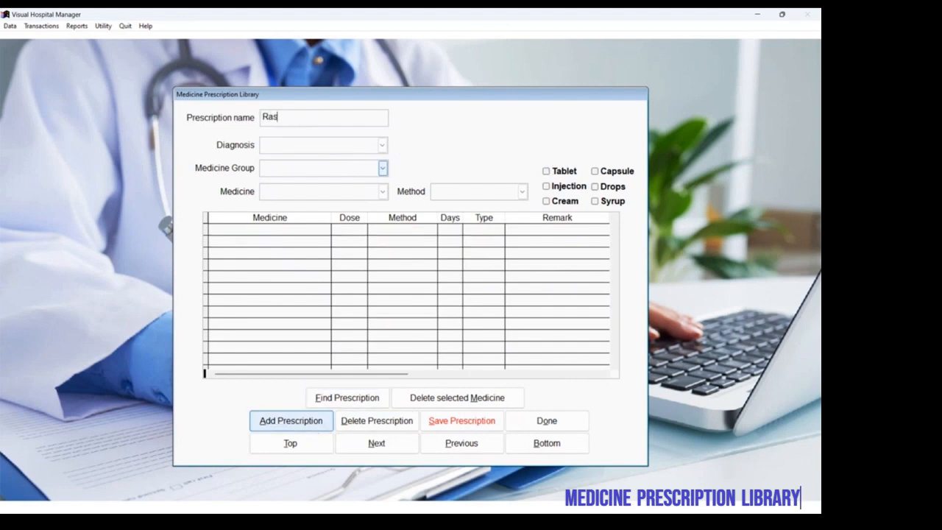
type("h Severe")
left_click(382, 148)
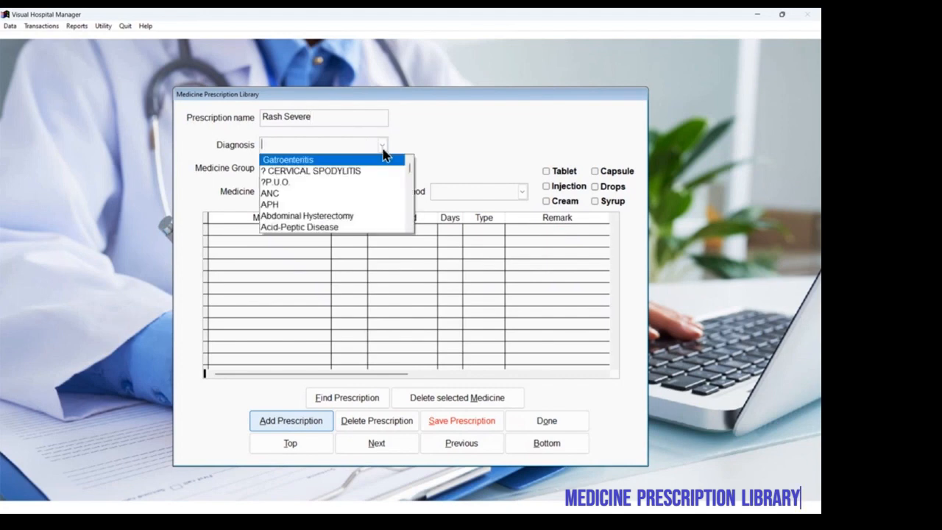
key("a")
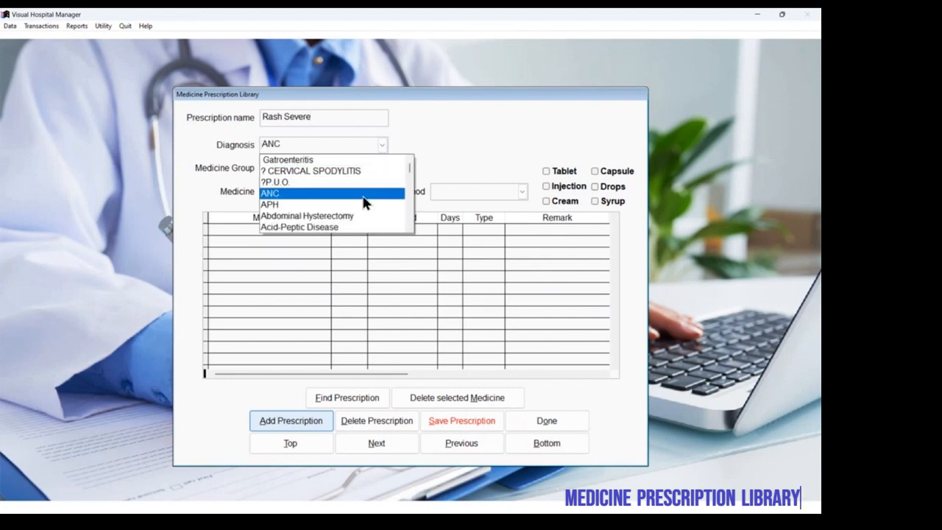
scroll(405, 199, "down", 2)
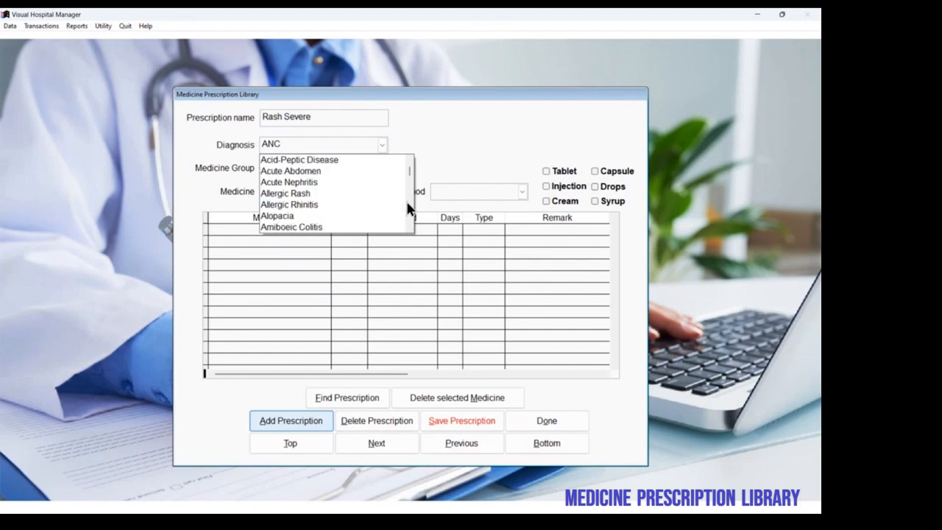
left_click(347, 193)
Step: Add Calora Lotion and Loridin* from the Antiallergic medicine group to the Rash Severe prescription
left_click(382, 168)
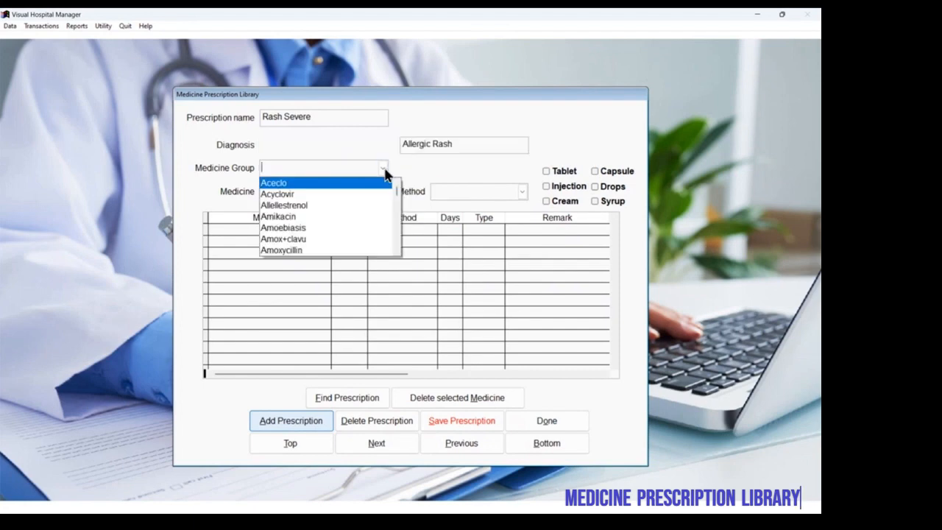
scroll(393, 237, "down", 2)
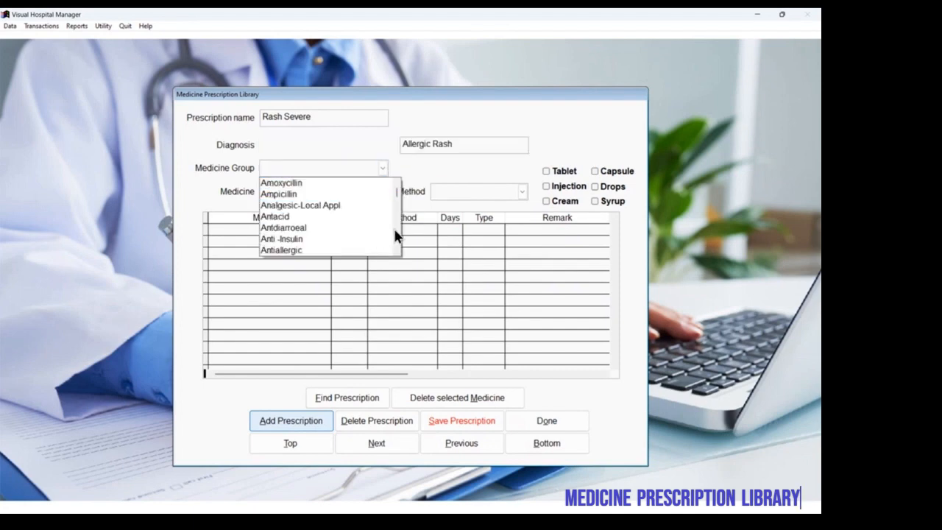
left_click(356, 250)
left_click(382, 191)
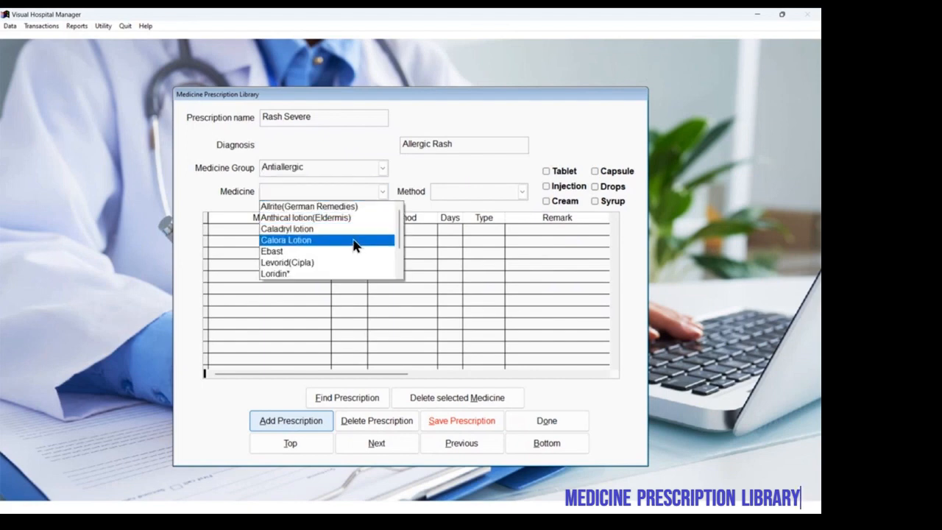
left_click(356, 242)
left_click(382, 192)
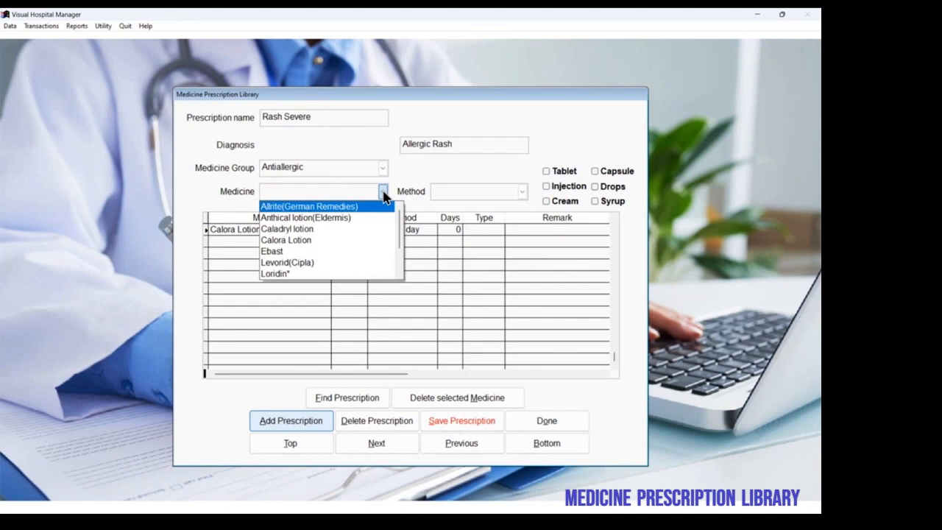
left_click(344, 273)
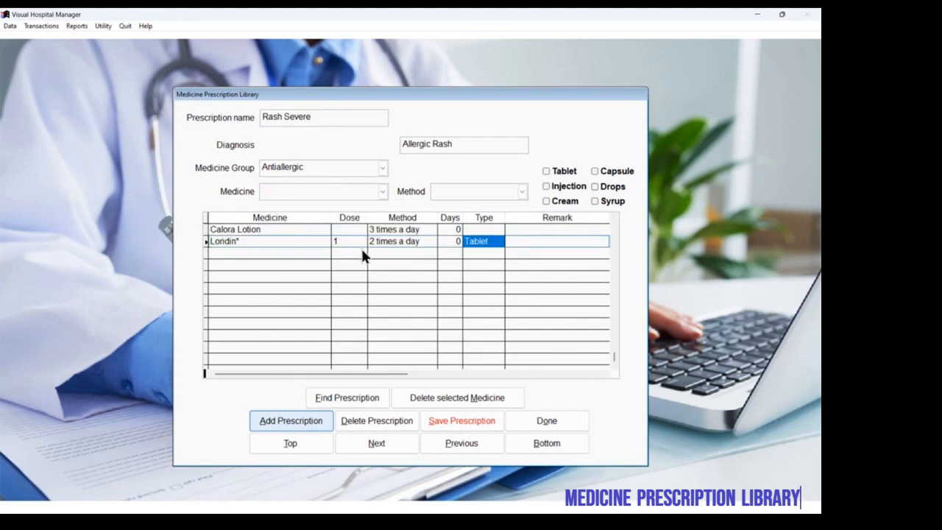
Step: Set the Calora Lotion dose to 1 and the duration of both Calora Lotion and Loridin* to 5 days
type("1")
key("Return")
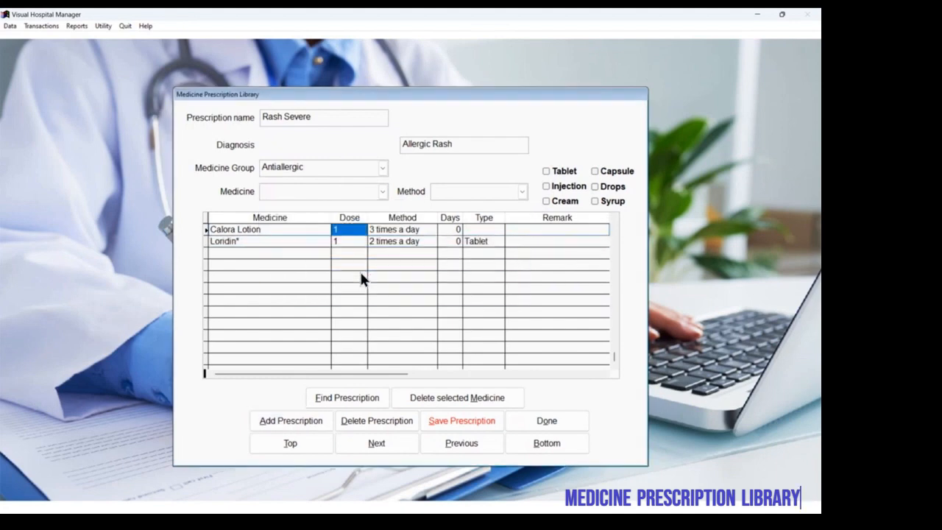
left_click(445, 229)
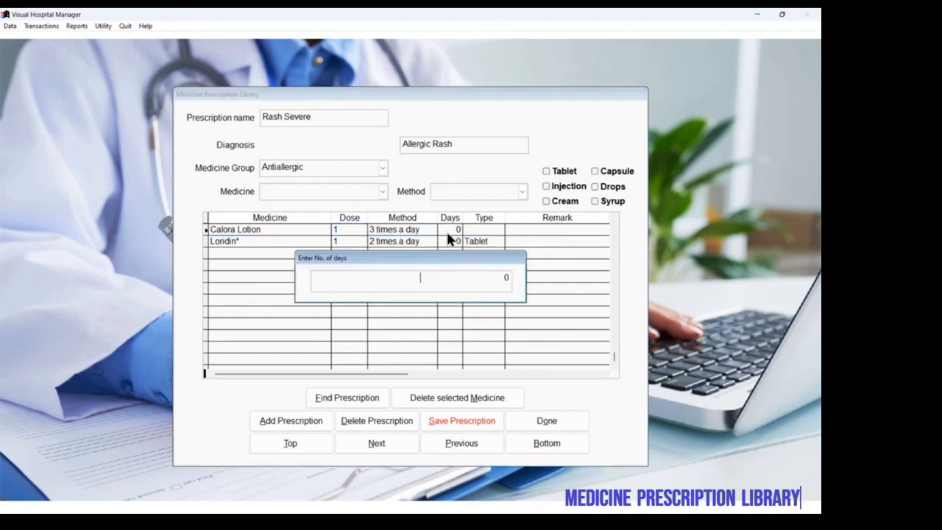
type("5")
key("Return")
left_click(443, 242)
type("5")
key("Return")
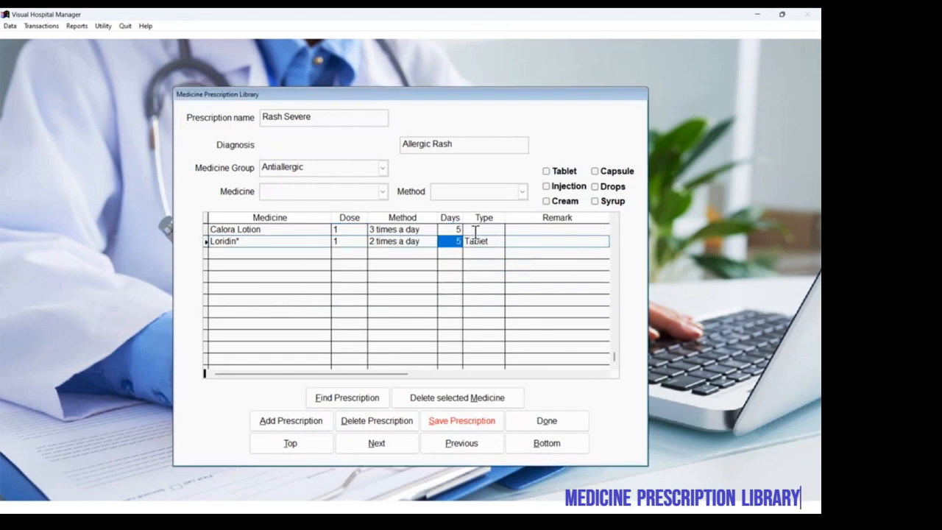
Step: Set the type of Calora Lotion to Cream and save the Rash Severe prescription
left_click(473, 229)
left_click(547, 200)
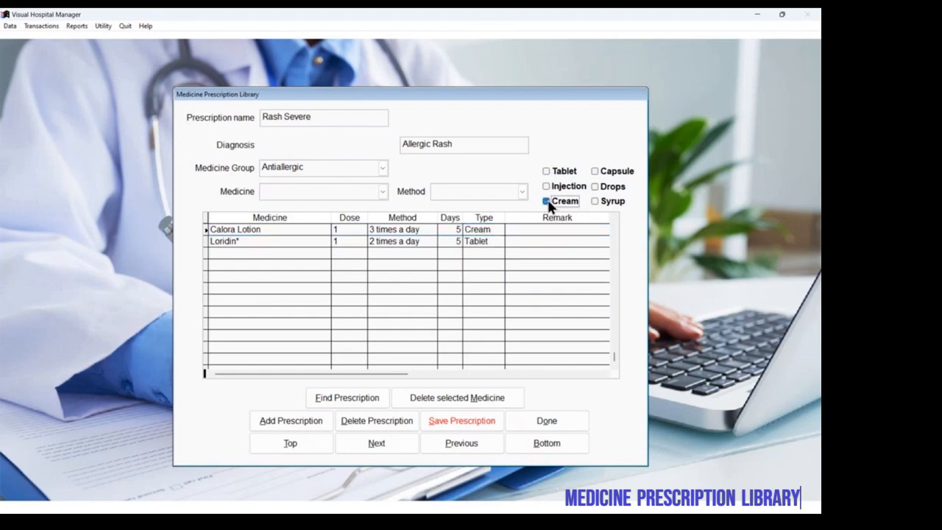
left_click(451, 420)
Step: Look up the Allergic Rash prescriptions, open Rash Mild, and close the prescription library
left_click(351, 399)
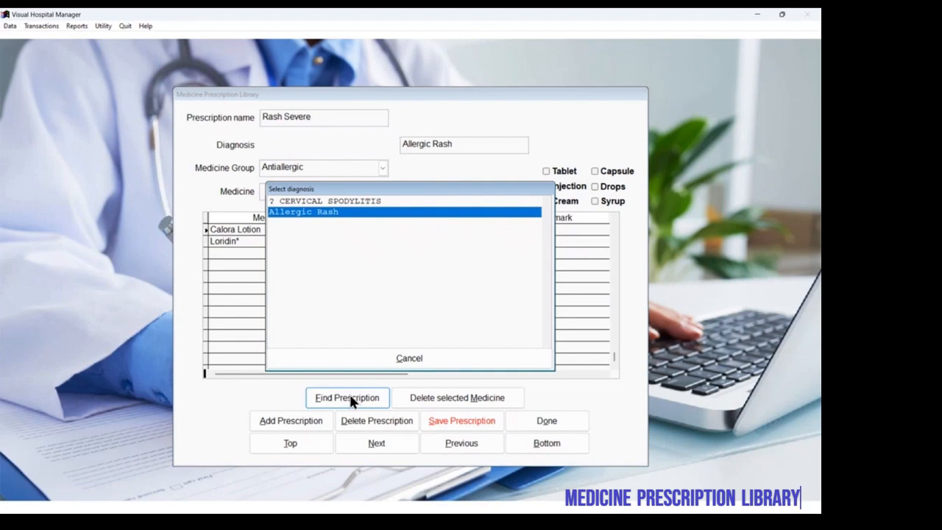
key("Return")
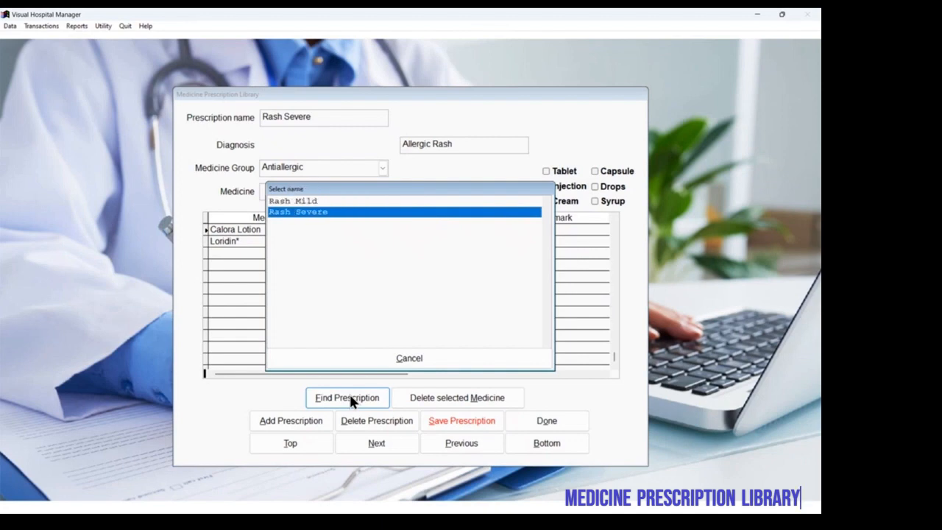
key("Up")
key("Down")
key("Up")
key("Down")
key("Up")
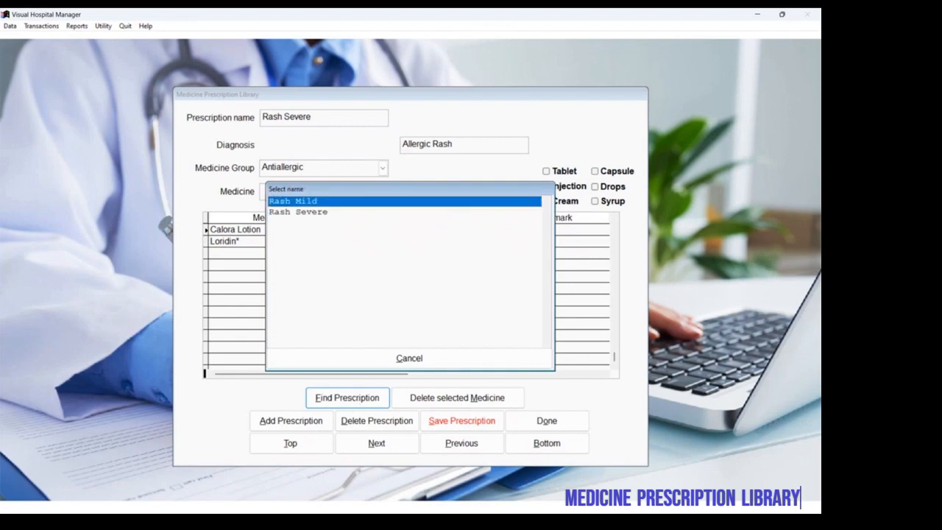
key("Return")
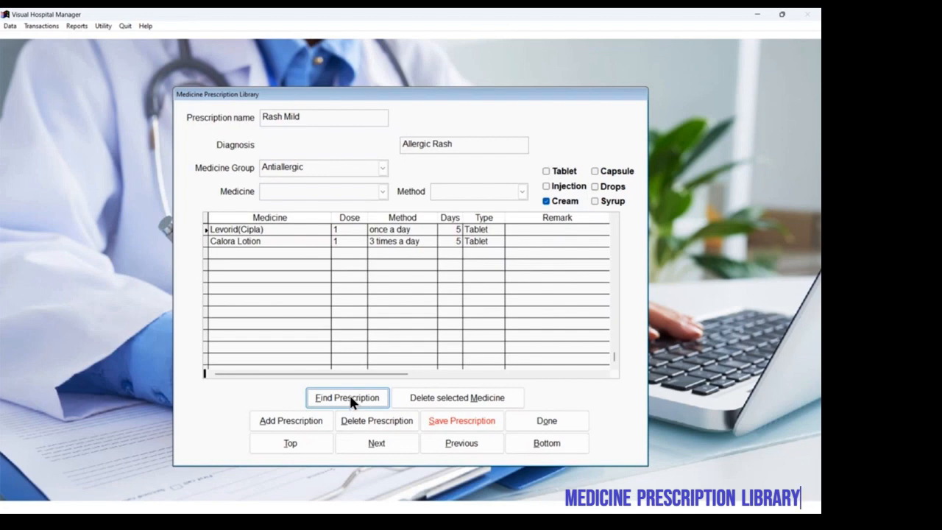
left_click(547, 421)
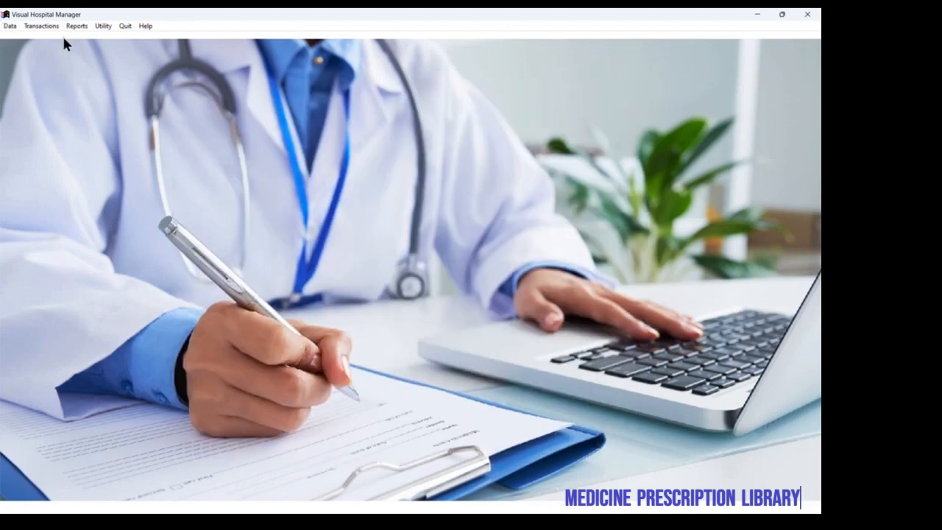
Step: Fill in the hospital registration form with Sanjivani Hospital, its address, phone number and the doctor's full name, and finish it
left_click(100, 26)
left_click(110, 36)
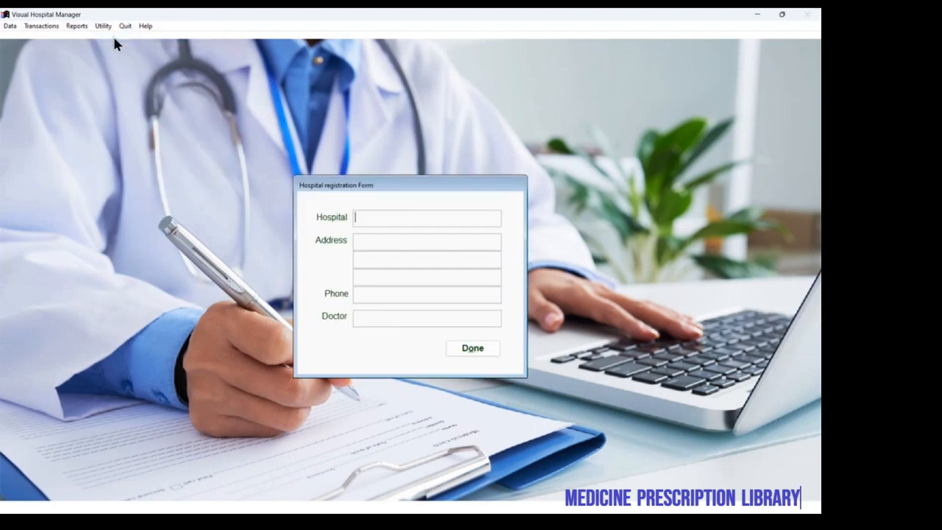
key("Tab")
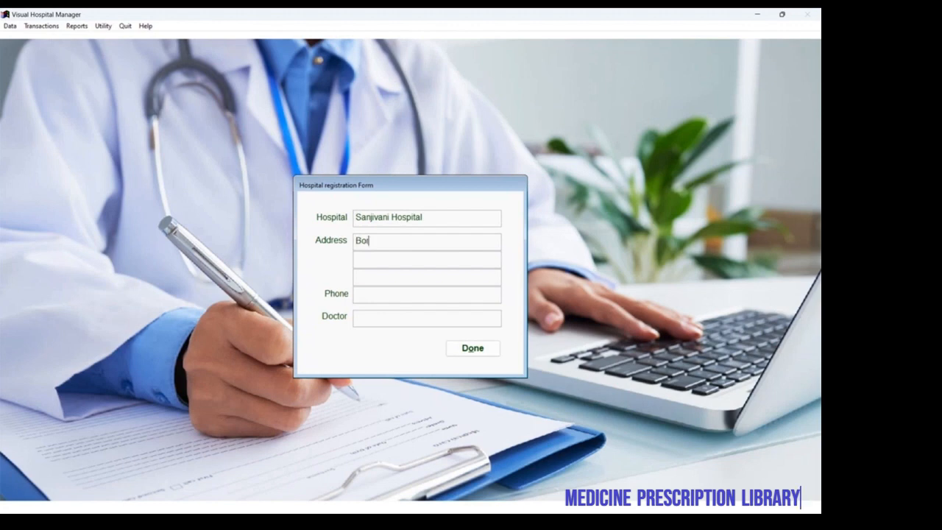
key("Return")
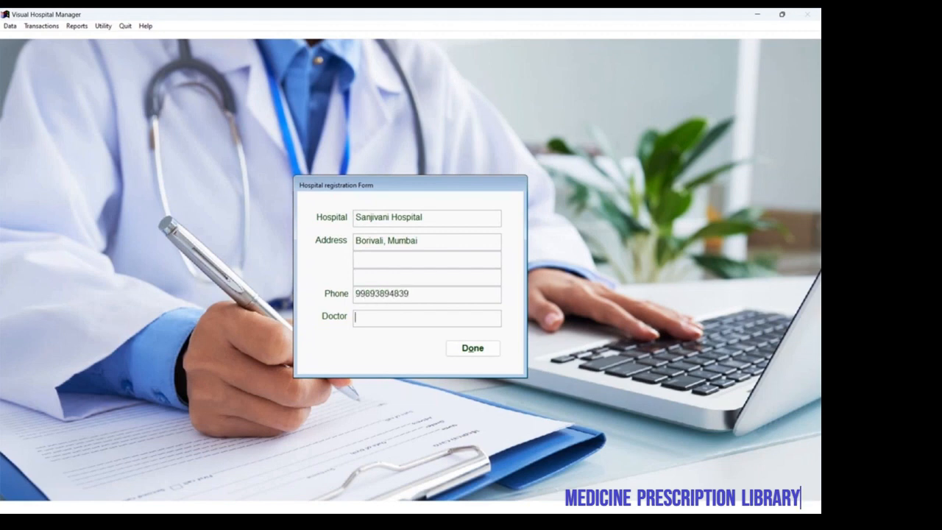
left_click(475, 352)
Step: Review the user categories assigned to the user access levels, including Level4 and Level1, and close the list
left_click(104, 27)
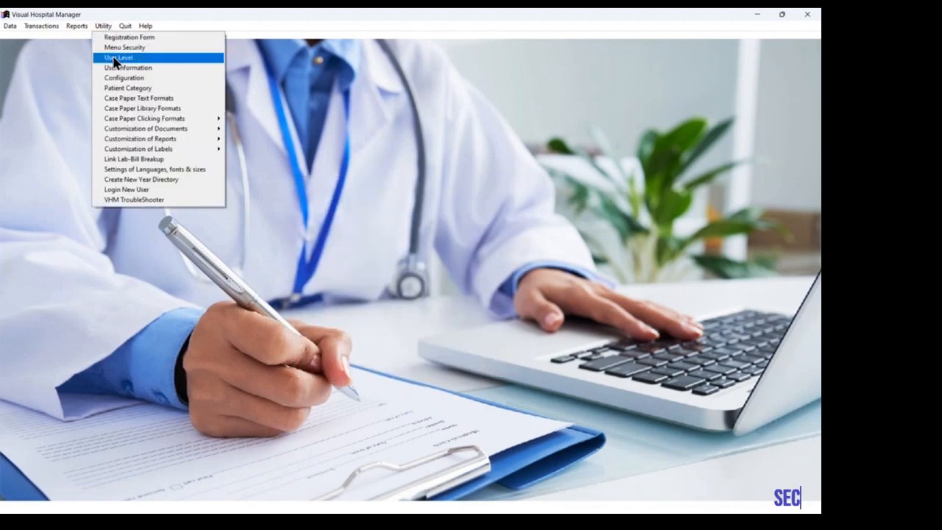
left_click(114, 58)
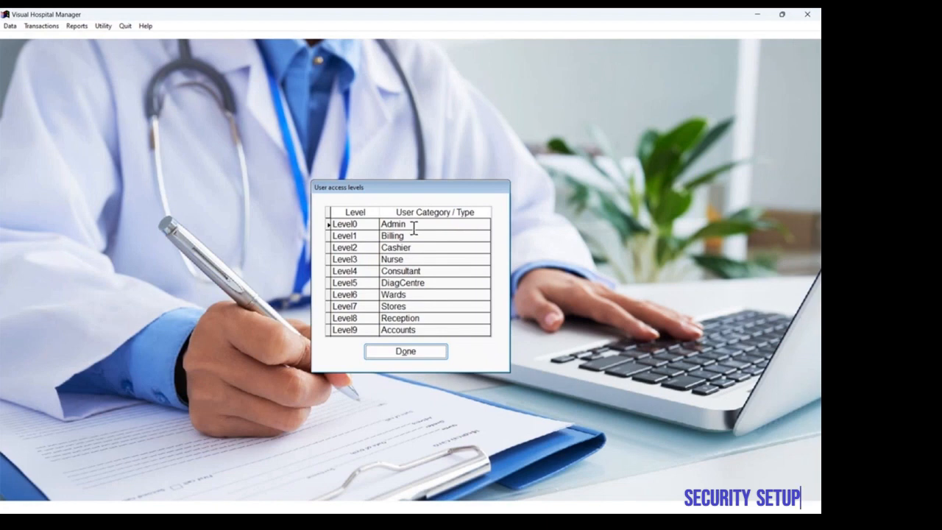
left_click(433, 270)
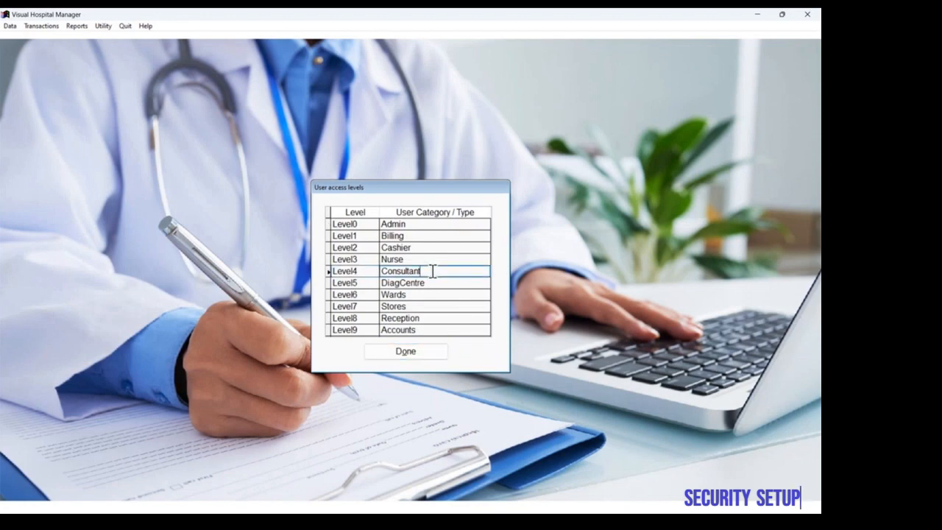
left_click(422, 236)
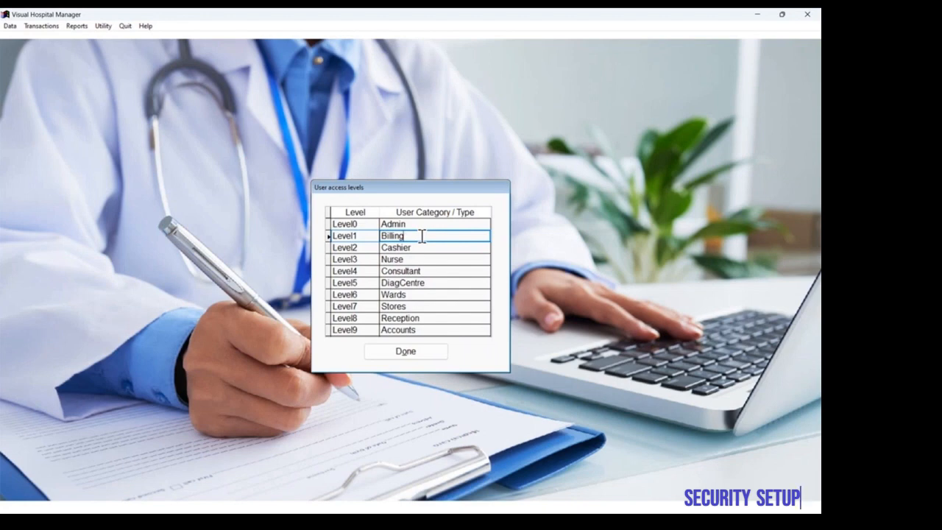
left_click(404, 353)
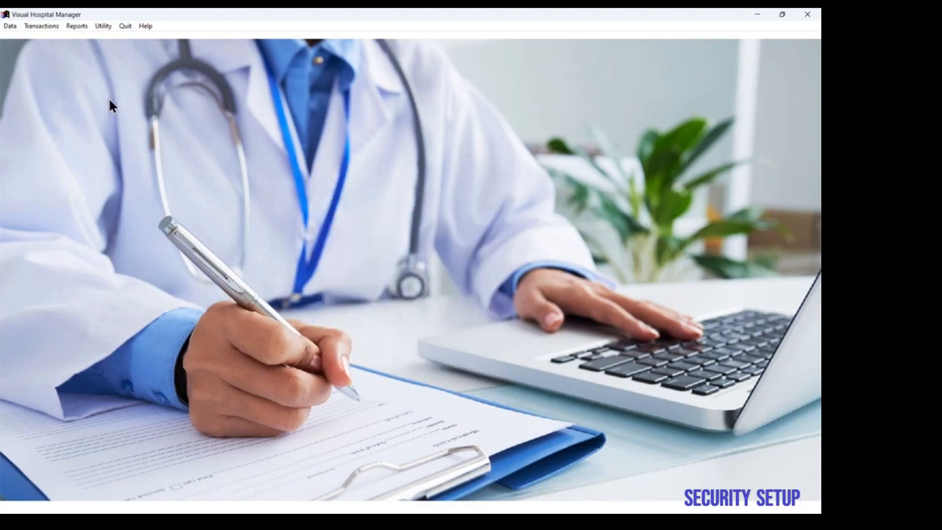
Step: Add a new user named Admin1 with the account password and user type Admin, and save it
left_click(105, 26)
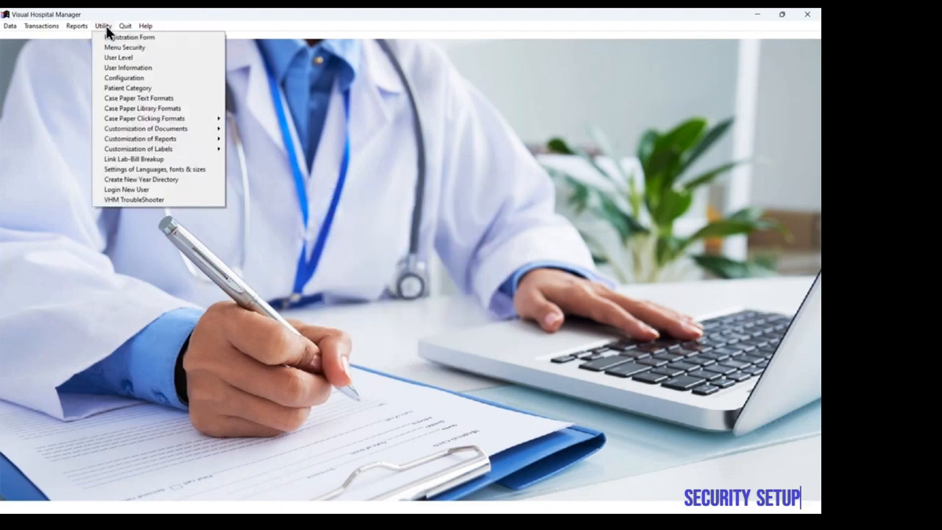
left_click(115, 67)
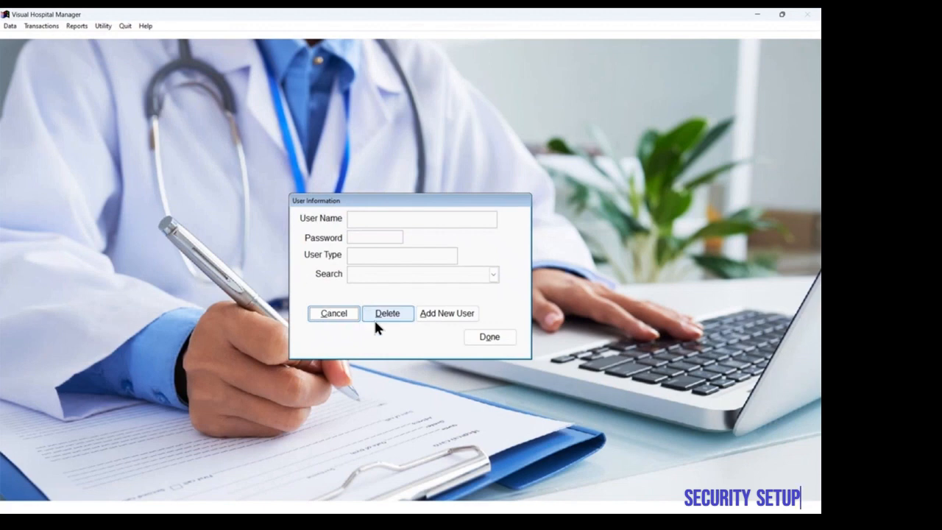
left_click(422, 316)
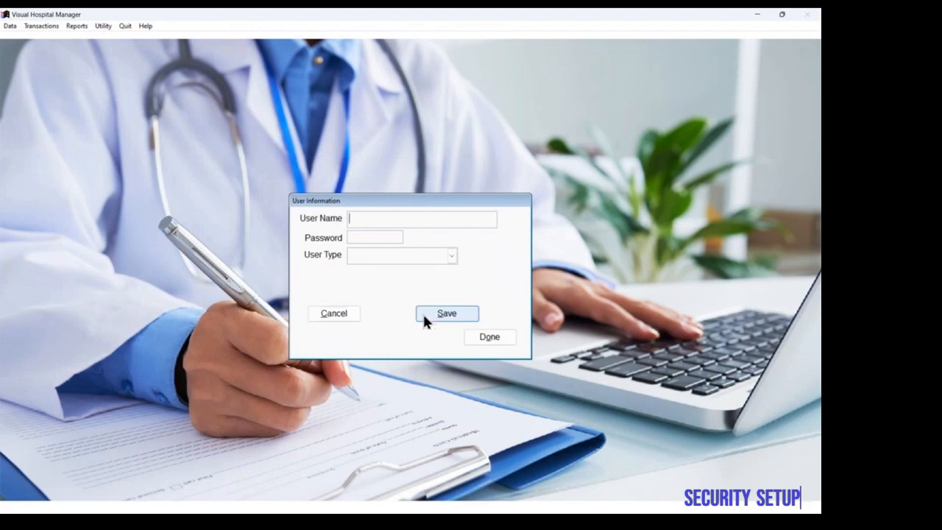
type("Admin 1")
key("BackSpace")
key("BackSpace")
type("1")
key("Tab")
type("Admin1")
left_click(451, 254)
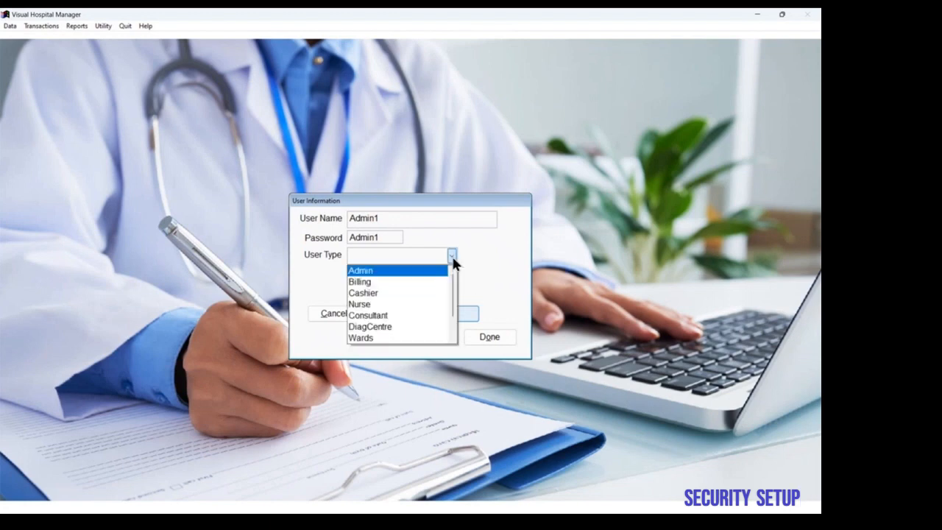
left_click(416, 271)
left_click(436, 313)
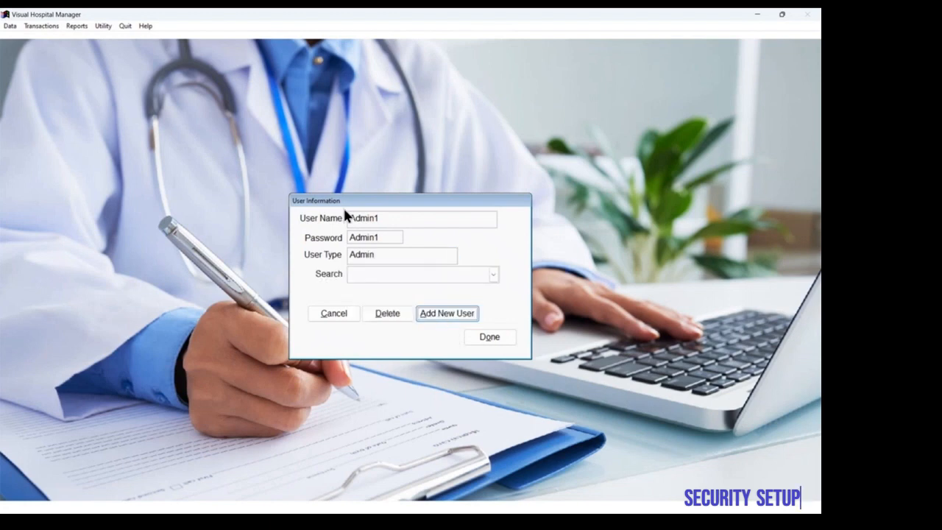
left_click(380, 215)
key("BackSpace")
key("BackSpace")
key("BackSpace")
key("BackSpace")
key("BackSpace")
key("BackSpace")
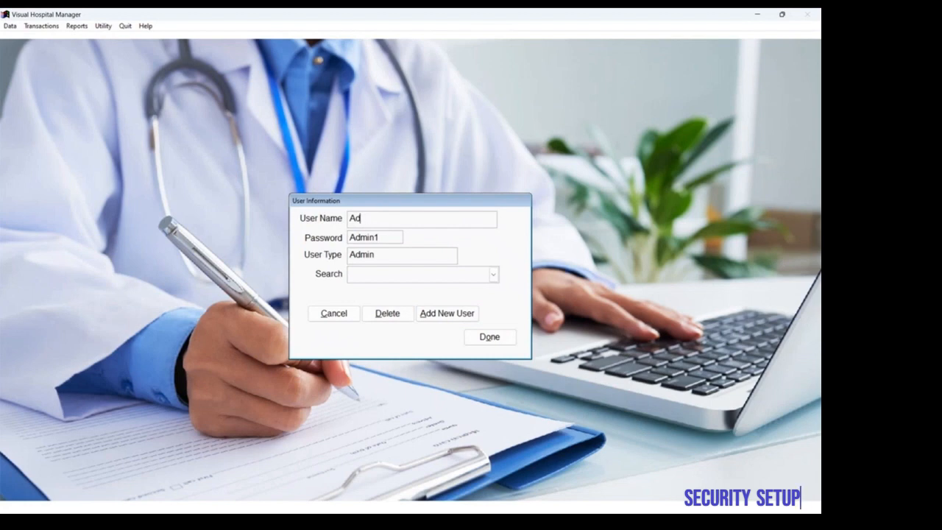
type("Doctor1")
key("Tab")
key("BackSpace")
key("BackSpace")
key("BackSpace")
key("BackSpace")
key("BackSpace")
key("BackSpace")
type("Doctor1")
Step: Add a new user named Doctor1 with the account password and user type Consultant, save it and close the user information
left_click(436, 312)
left_click(398, 225)
type("Doctor1")
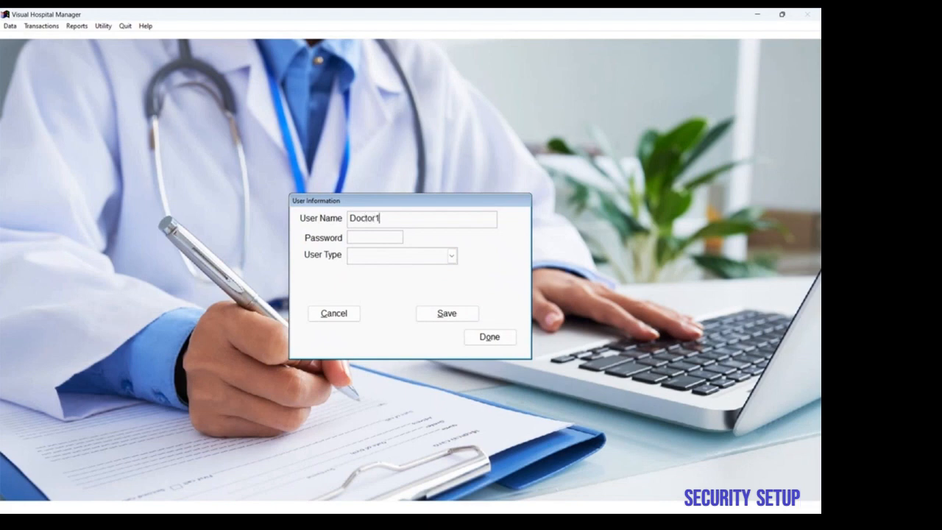
key("Tab")
type("Doctor1")
key("Tab")
left_click(452, 254)
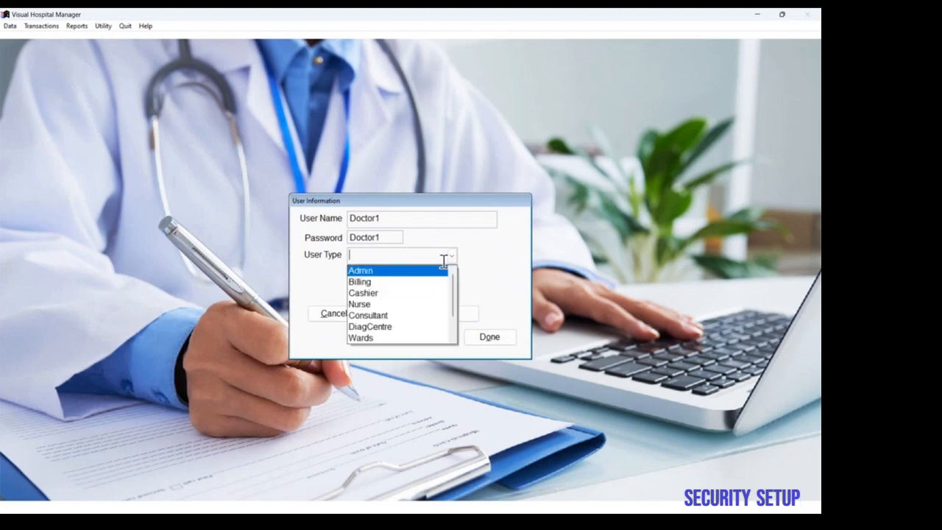
left_click(405, 316)
left_click(436, 314)
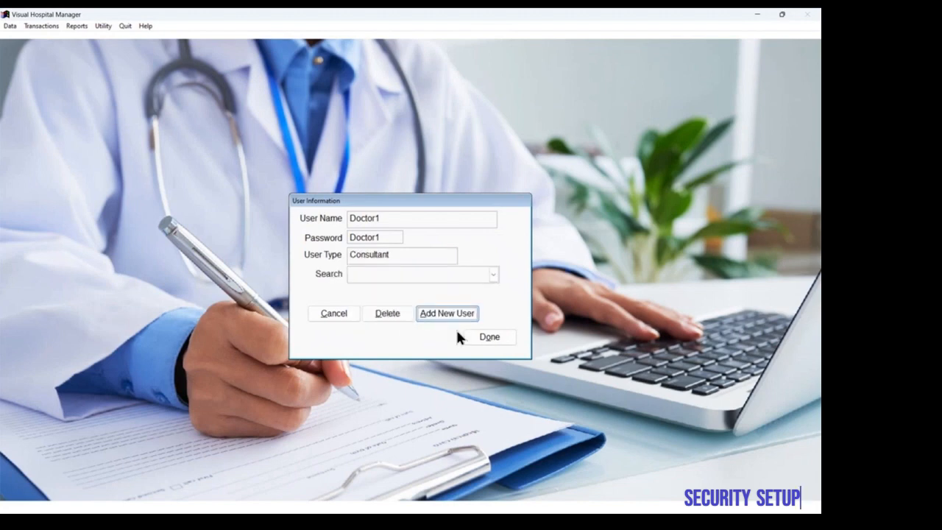
left_click(480, 340)
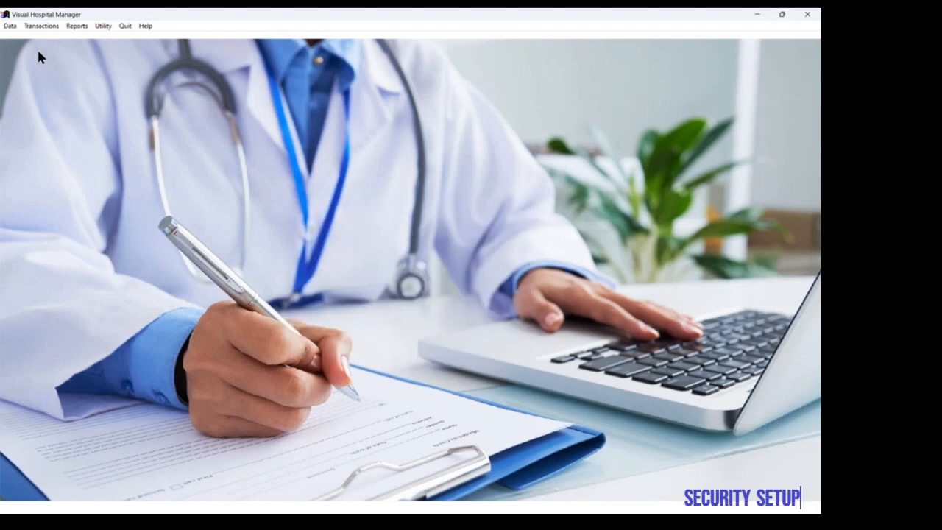
Step: Start a new patient record for Test patient and enter the patient's telephone number
left_click(9, 26)
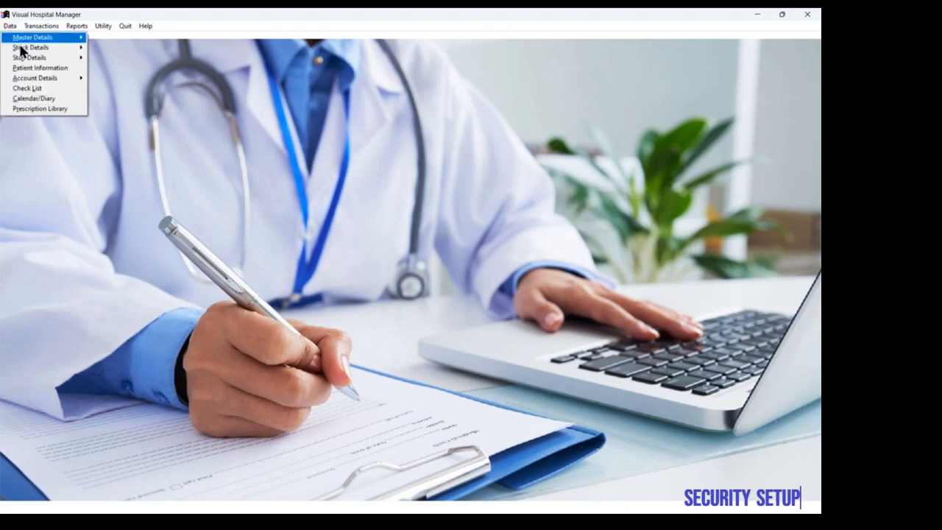
left_click(34, 67)
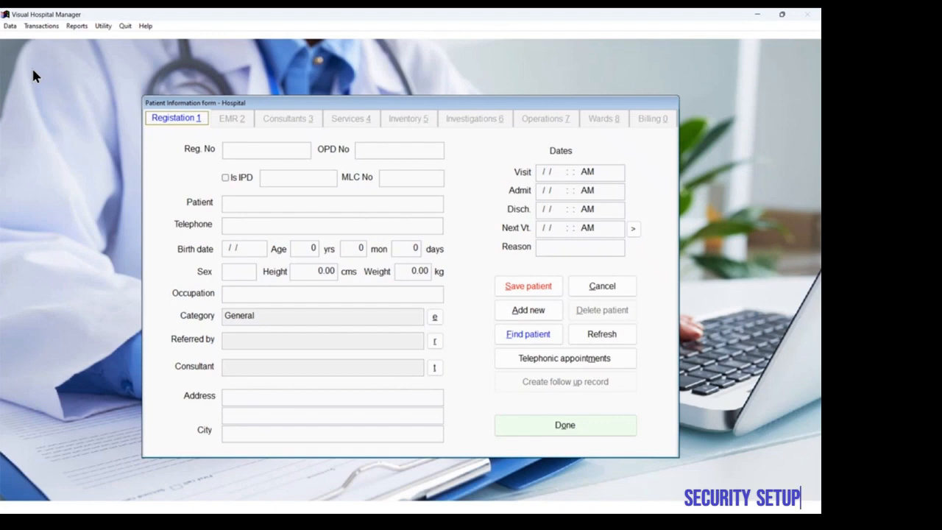
left_click(507, 315)
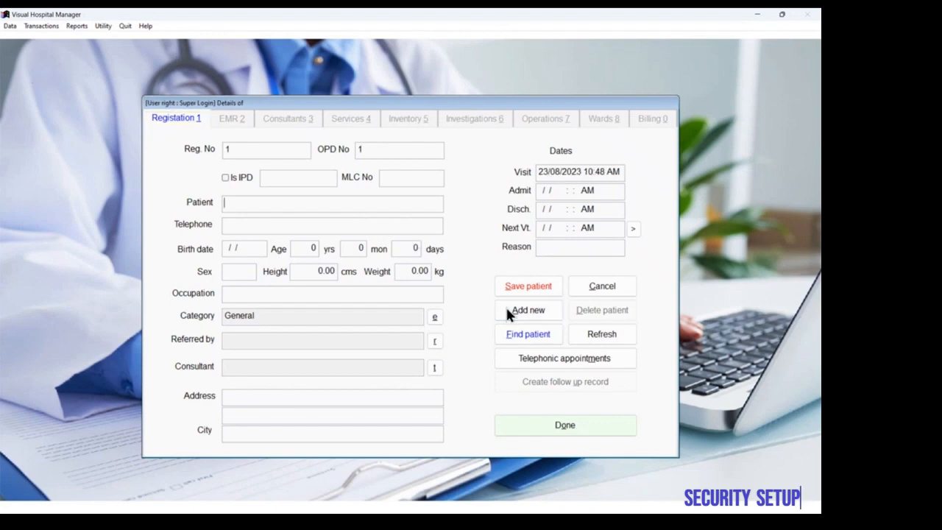
type("Test patient")
key("Tab")
key("Tab")
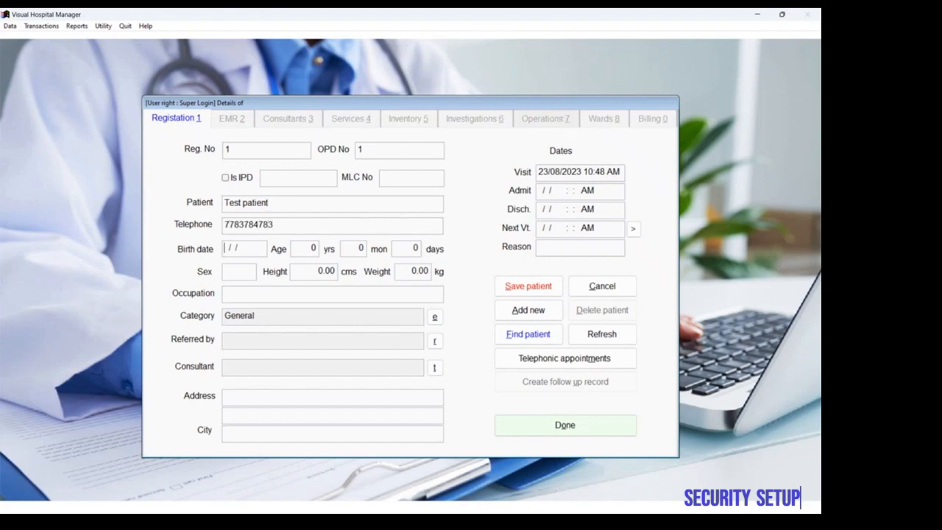
Step: Enter the patient's date of birth and set the sex to M
type("01/05/1978")
key("Tab")
key("Tab")
key("Tab")
key("Tab")
type("M")
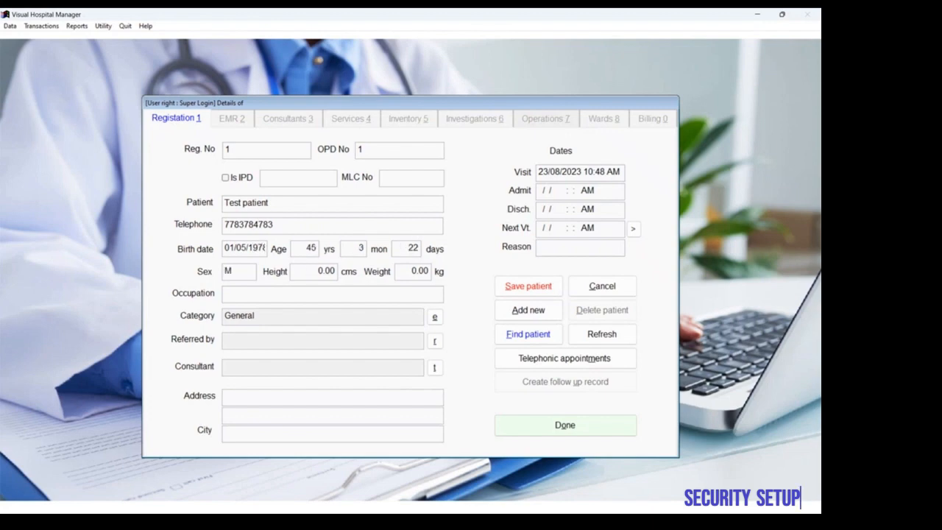
type("158")
Step: Set the patient's height to 158 cm, weight to 67 kg, occupation to Service and category to General
key("Tab")
type("67")
key("Tab")
type("Service")
key("Tab")
left_click(434, 318)
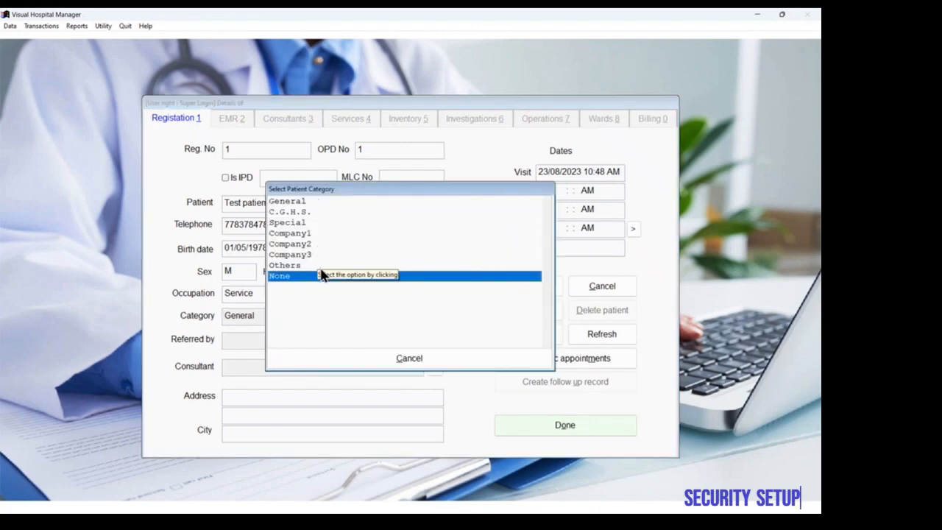
double_click(312, 201)
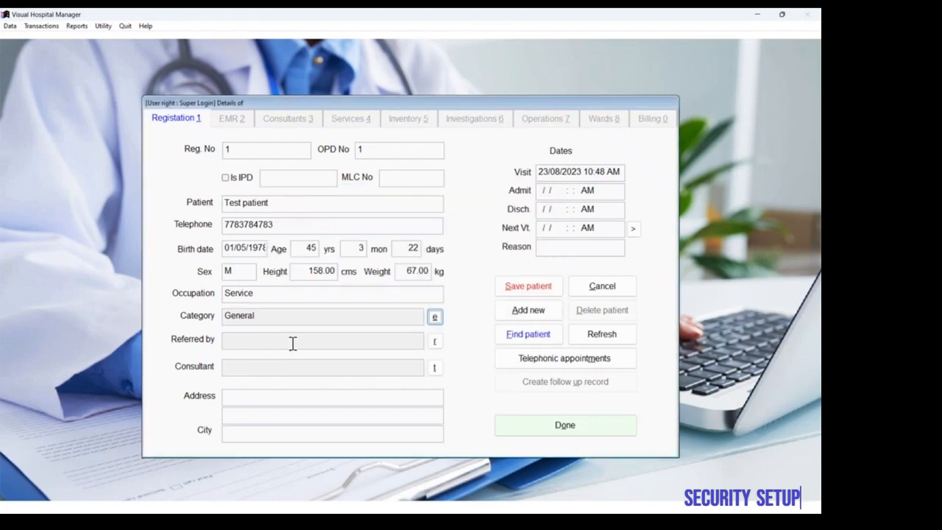
Step: Assign the third listed referring doctor and the third listed consultant to the patient
left_click(435, 341)
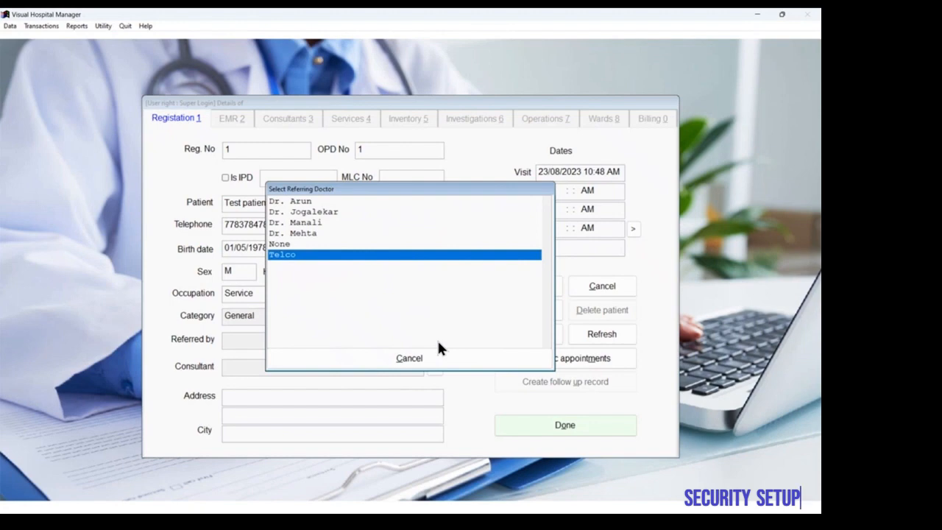
key("Up")
key("Up")
key("Down")
key("Up")
key("Up")
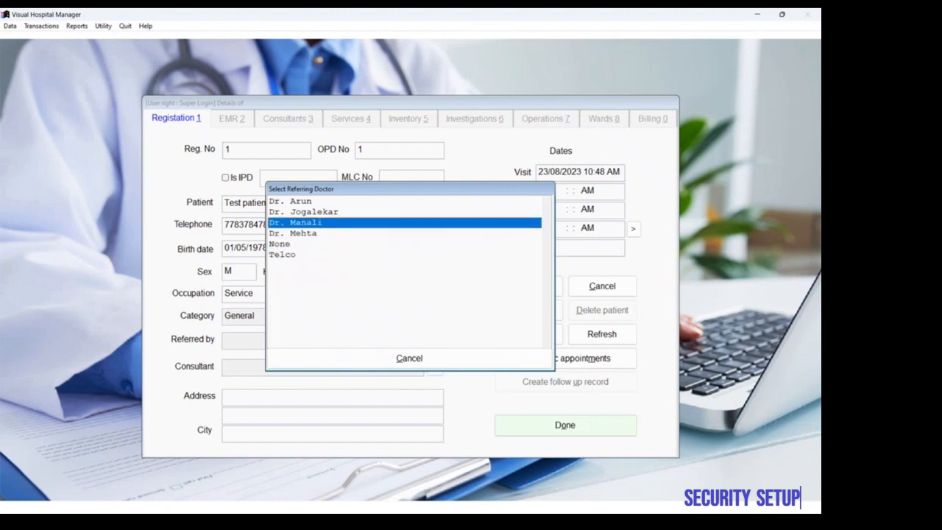
key("Return")
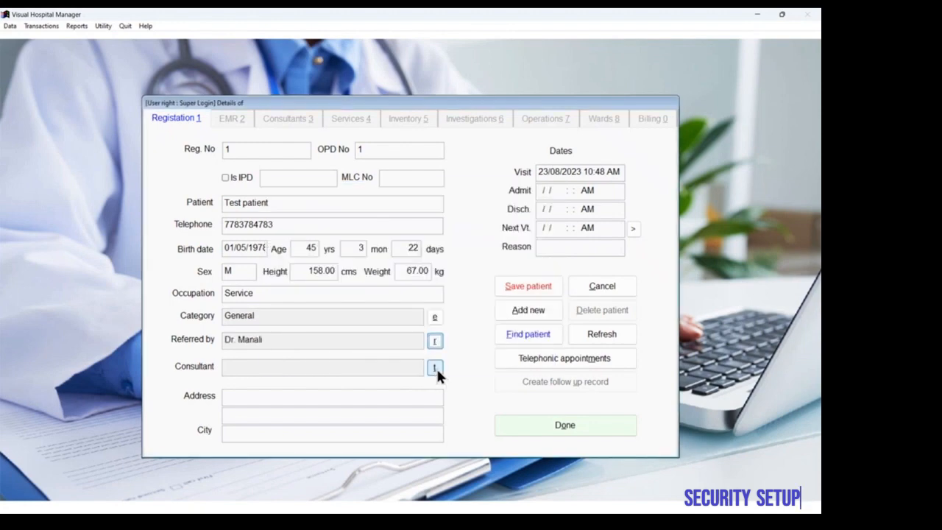
left_click(435, 367)
key("Up")
key("Up")
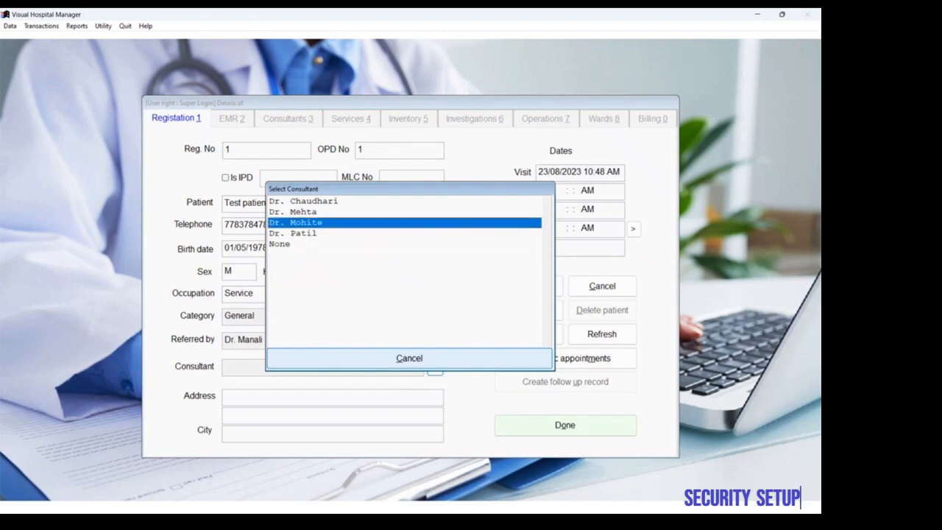
key("Return")
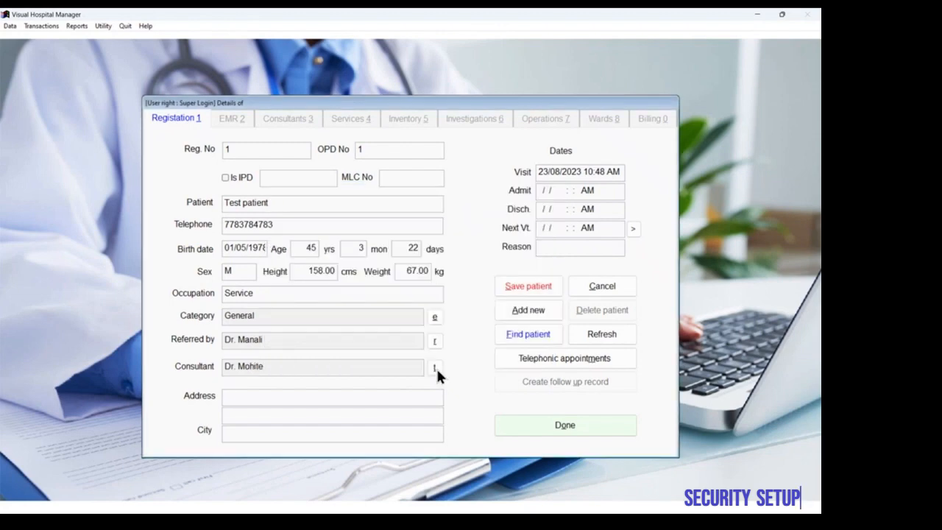
Step: Enter the patient's city, set the admission to 23/08/2023 12:00 PM and save the patient
left_click(385, 435)
type("Pune")
left_click(539, 190)
type("23/08/2022 3")
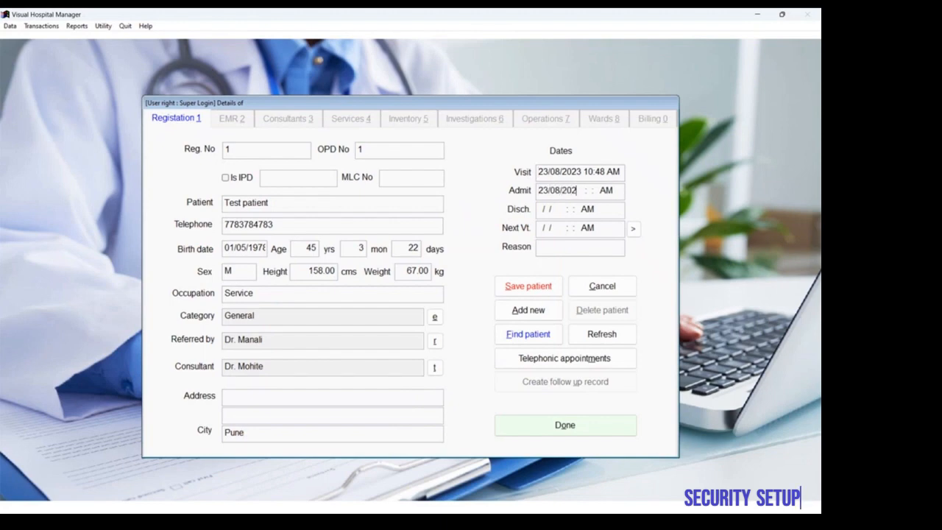
key("BackSpace")
type("3 12:00")
key("Tab")
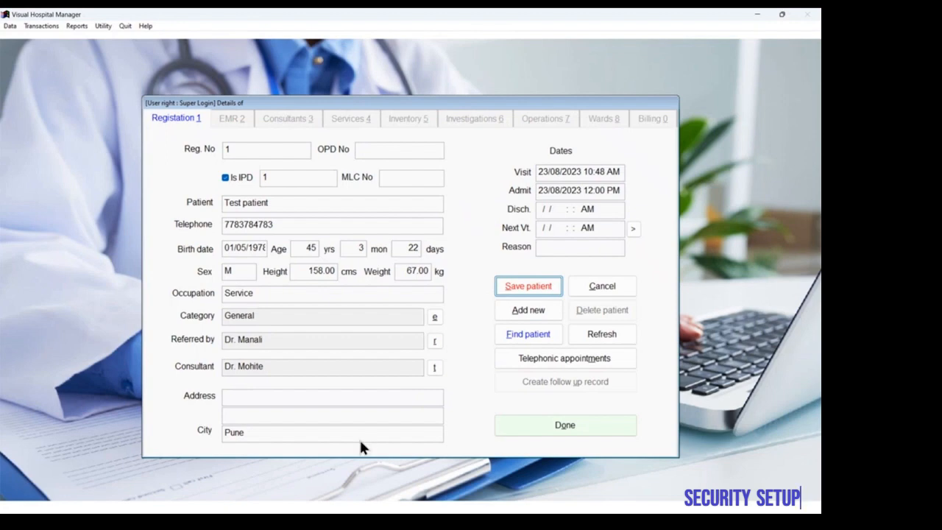
left_click(516, 283)
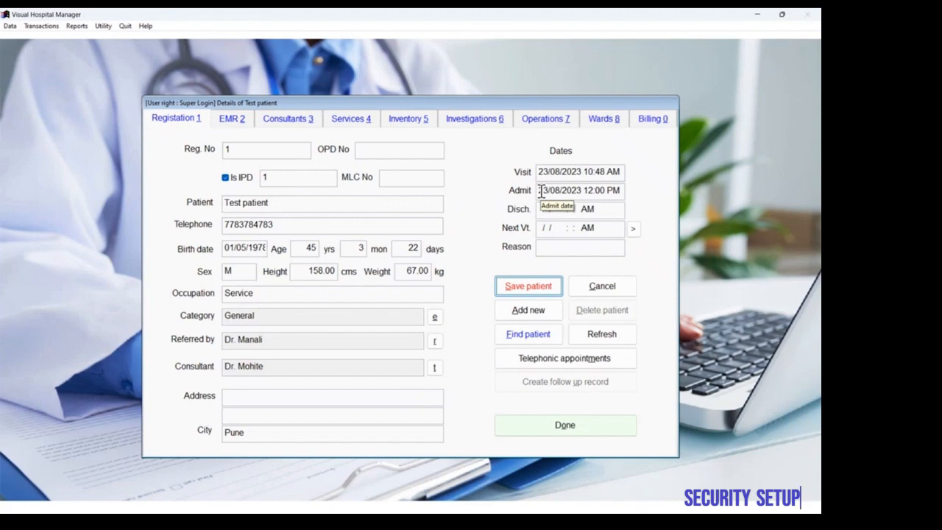
Step: Review Test patient's sections from EMR and Consultants through Wards and Billing, and close the patient form
left_click(231, 119)
left_click(279, 120)
left_click(345, 119)
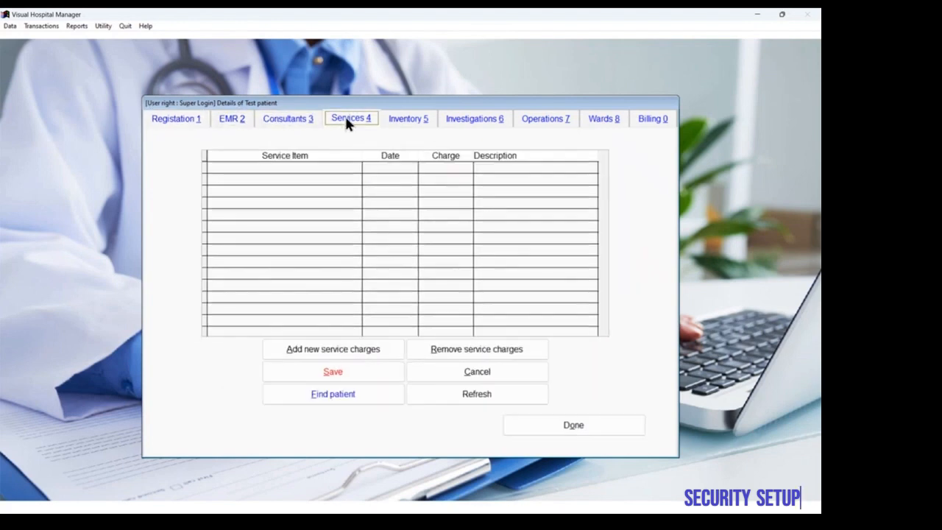
left_click(408, 120)
left_click(471, 119)
left_click(537, 122)
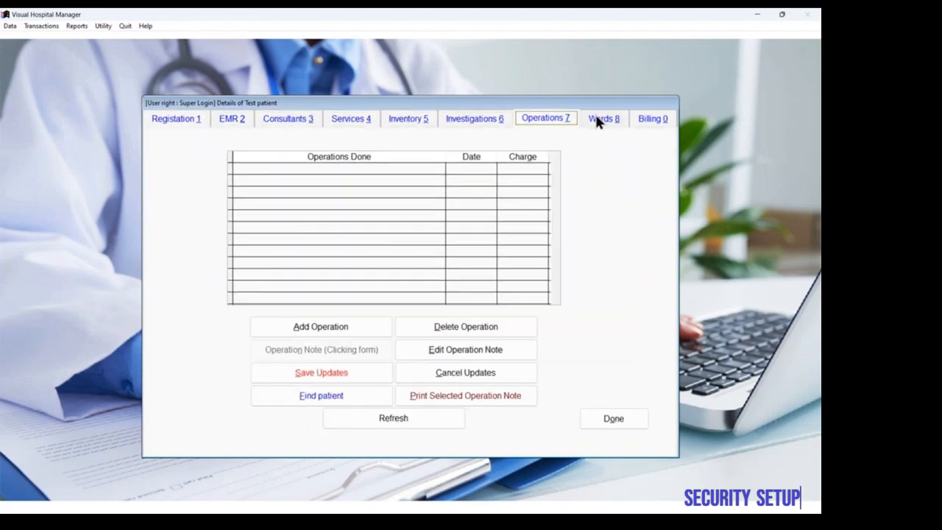
left_click(600, 119)
left_click(639, 120)
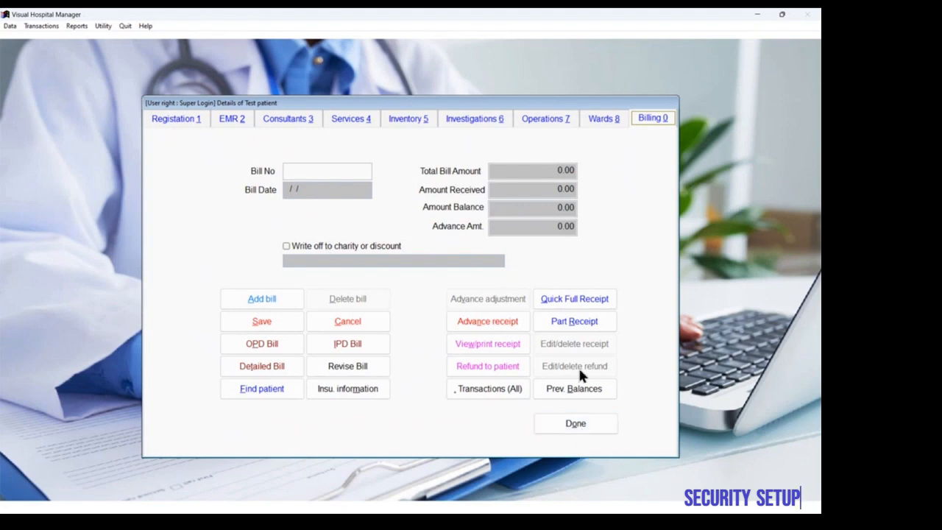
left_click(584, 426)
Step: Log in as the new user Doctor1 with the account password
left_click(102, 22)
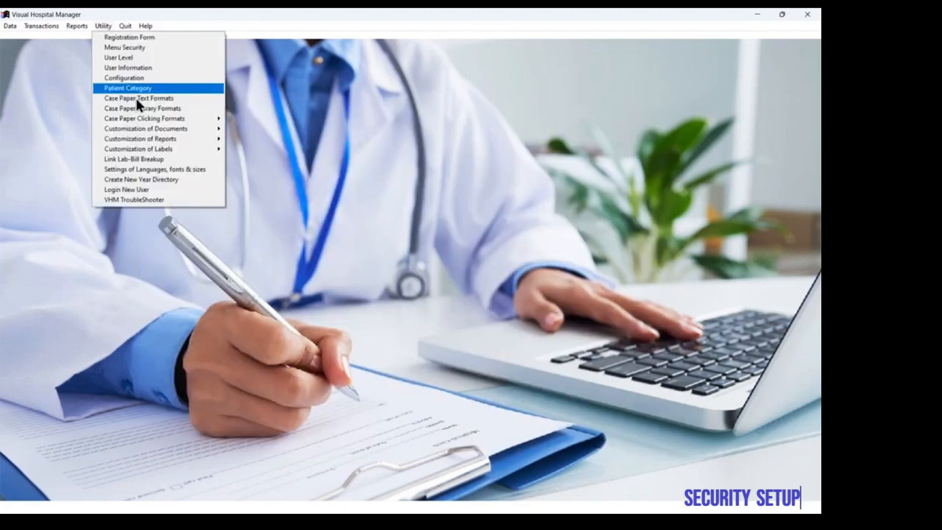
left_click(152, 192)
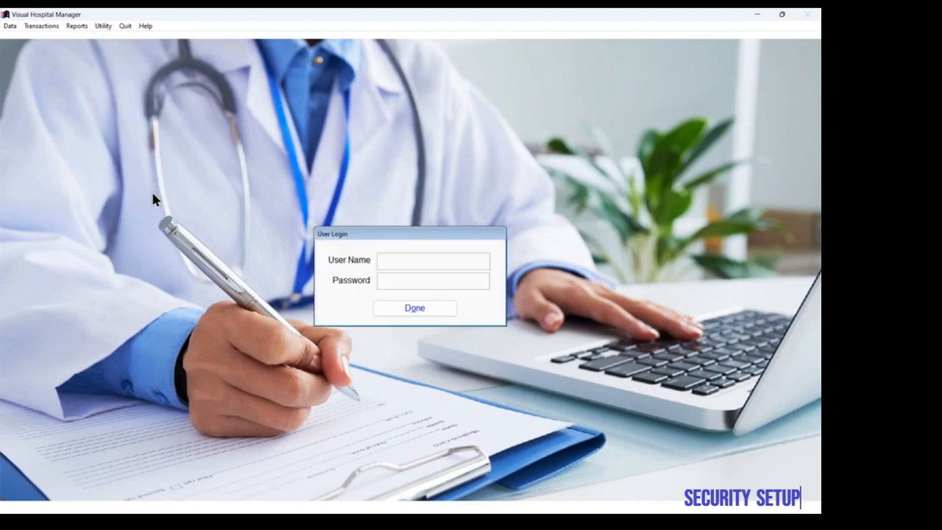
type("Doctor1")
key("Tab")
type("*******")
key("Tab")
key("Return")
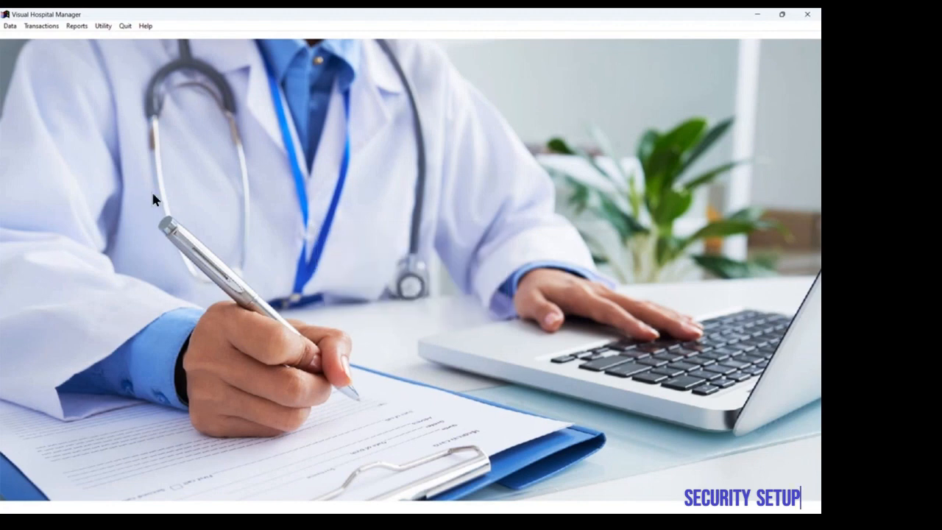
Step: Review Test patient's sections from EMR through Investigations under the Consultant rights, and close the patient form
left_click(11, 26)
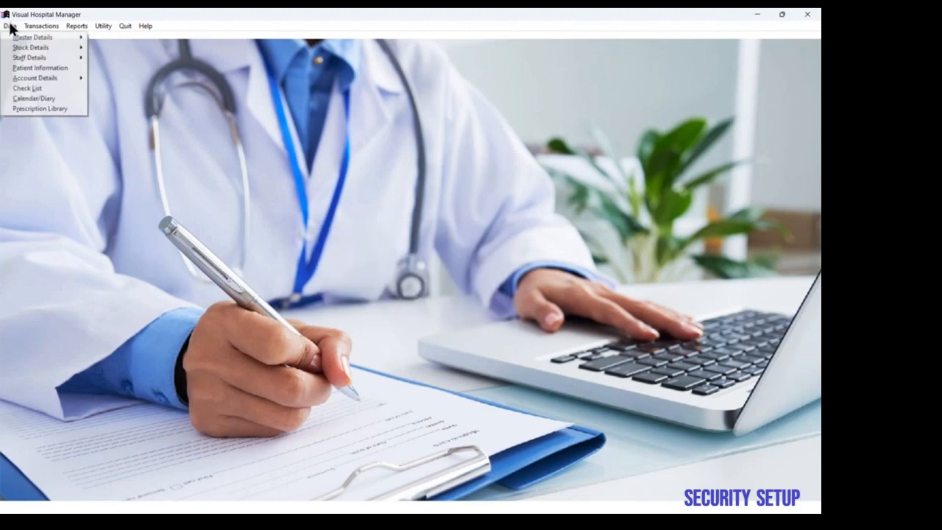
left_click(29, 68)
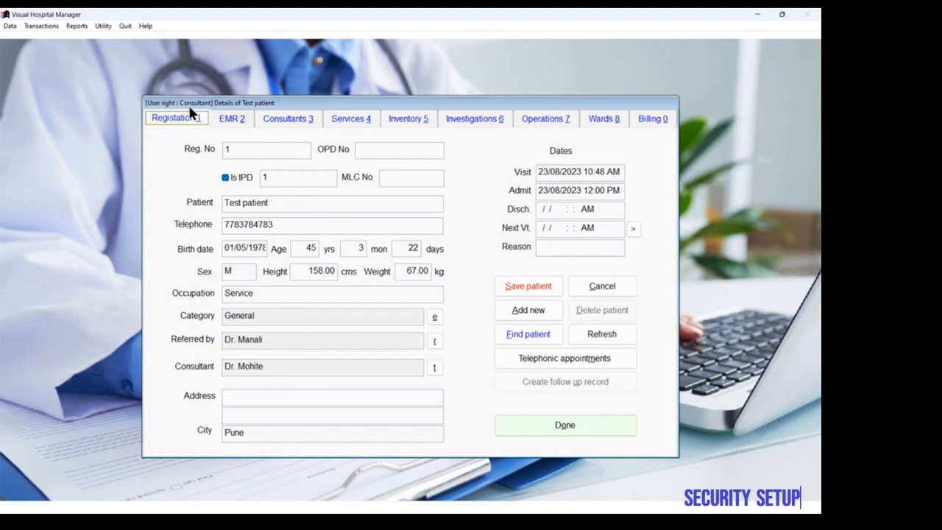
left_click(223, 120)
left_click(274, 118)
left_click(351, 118)
left_click(412, 118)
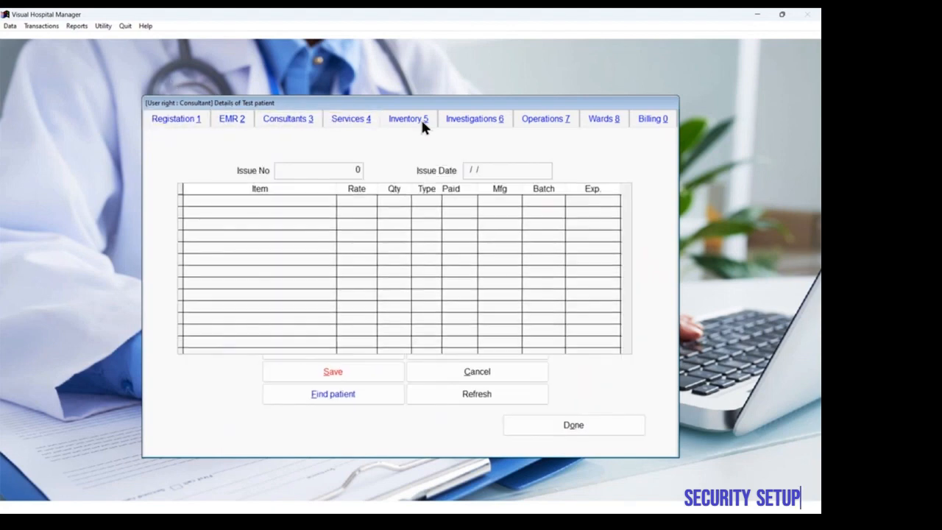
left_click(459, 119)
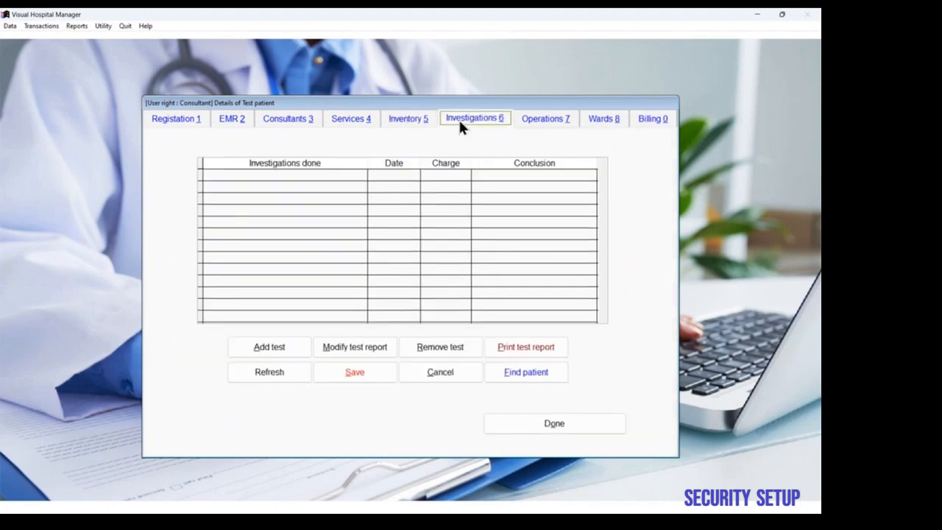
left_click(570, 418)
Step: Log in as the user Admin1 with the account password
left_click(103, 26)
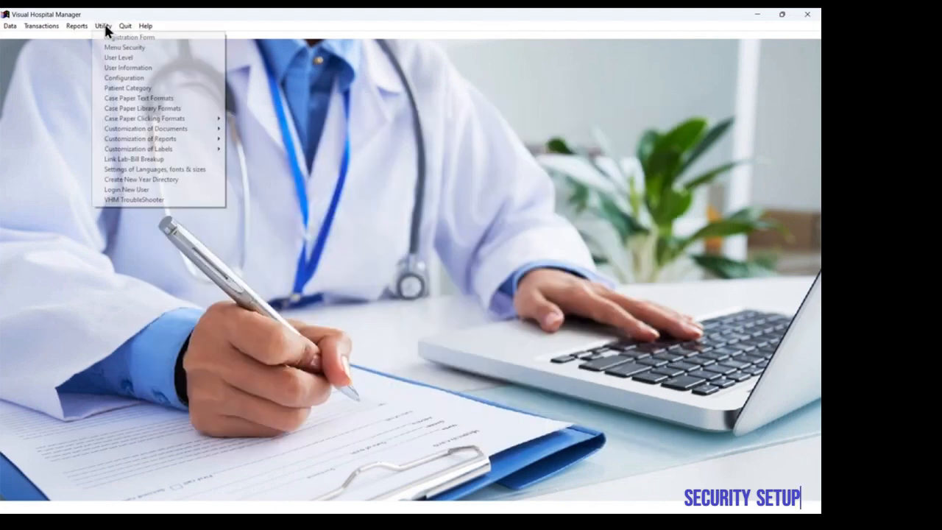
left_click(153, 191)
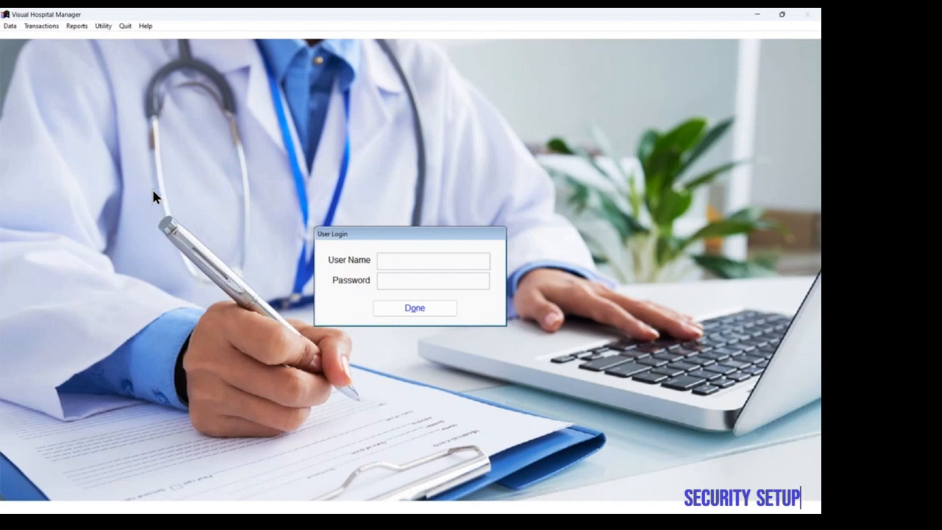
type("Admin1")
key("Tab")
type("admin1")
left_click(402, 310)
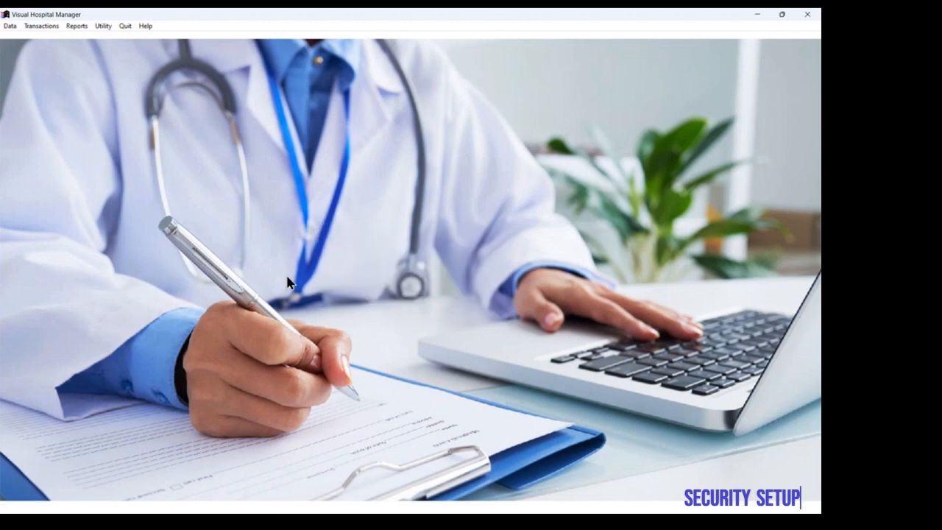
Step: View Test patient's registration details under the Admin rights and close the patient form
left_click(10, 25)
left_click(41, 67)
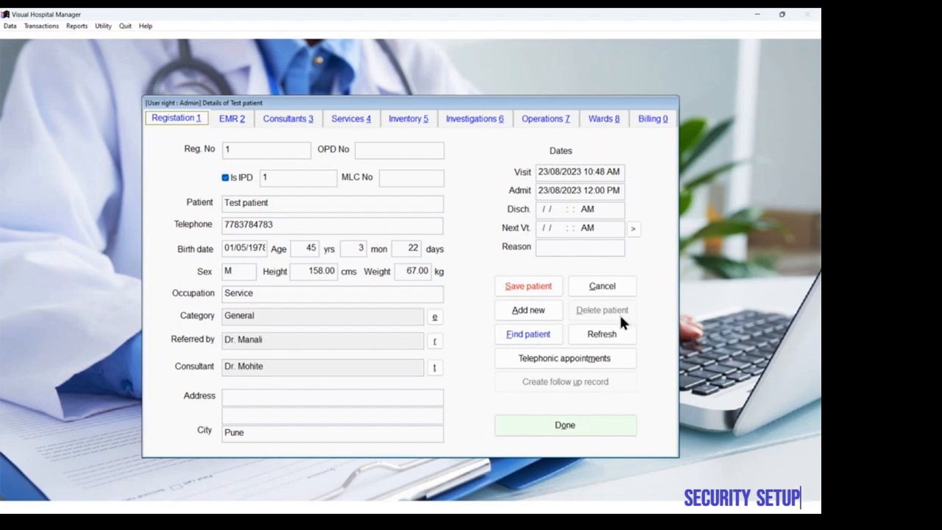
left_click(604, 423)
Step: Restrict Clinical Details, Documents page, Operations and Tests for the Admin level in the patient form access settings, and close Menu Security
left_click(103, 26)
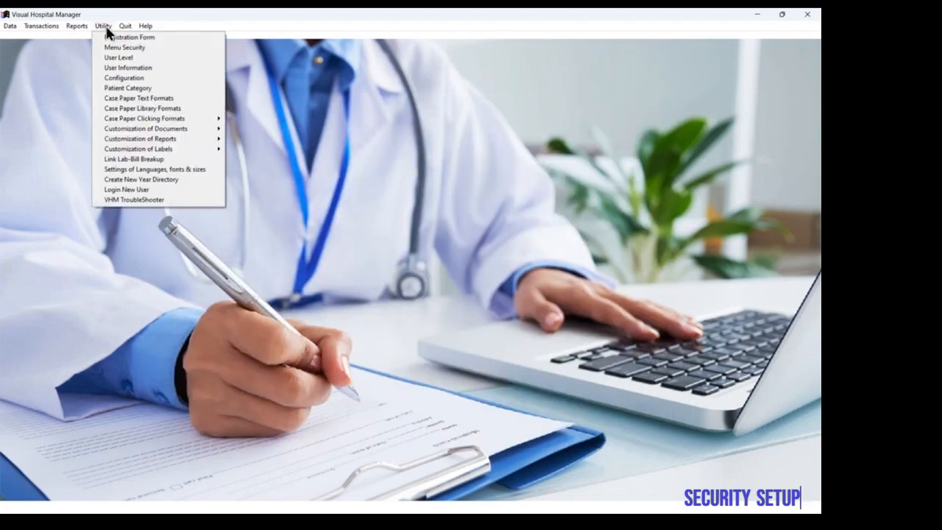
left_click(124, 49)
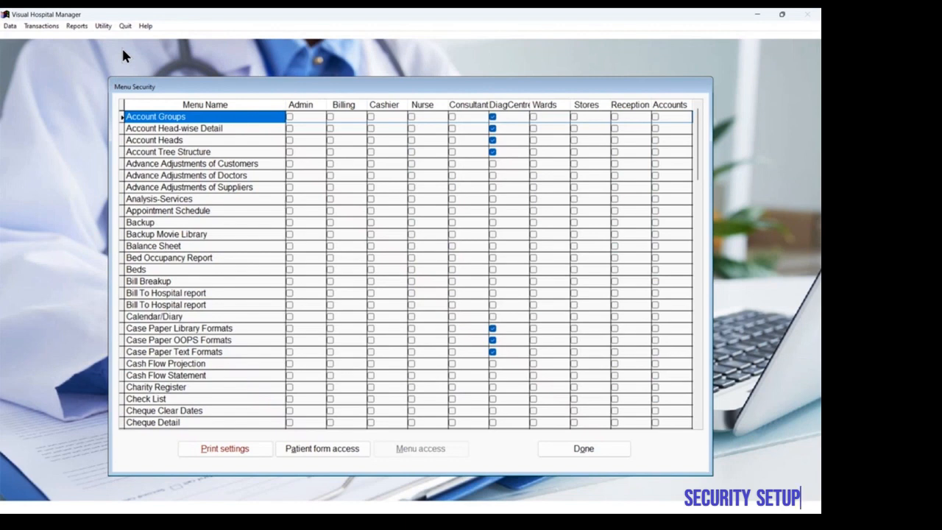
left_click(322, 454)
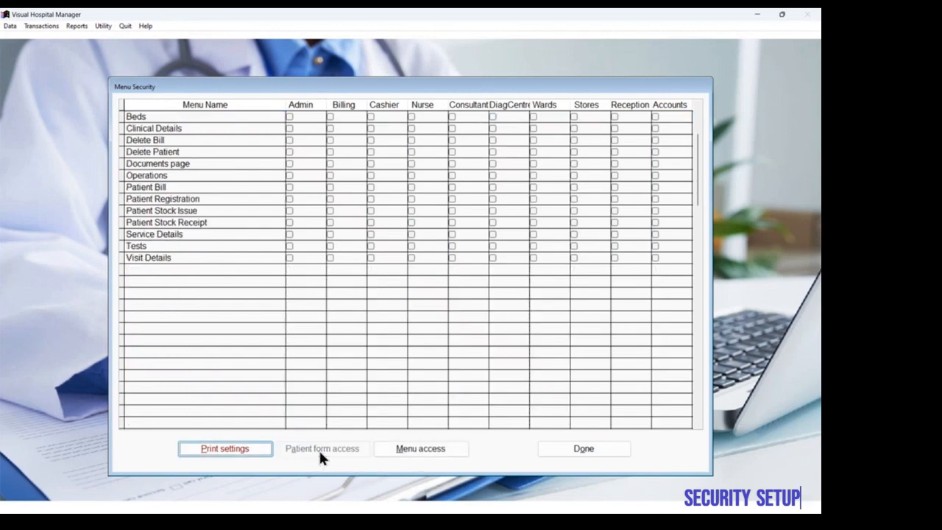
left_click(289, 128)
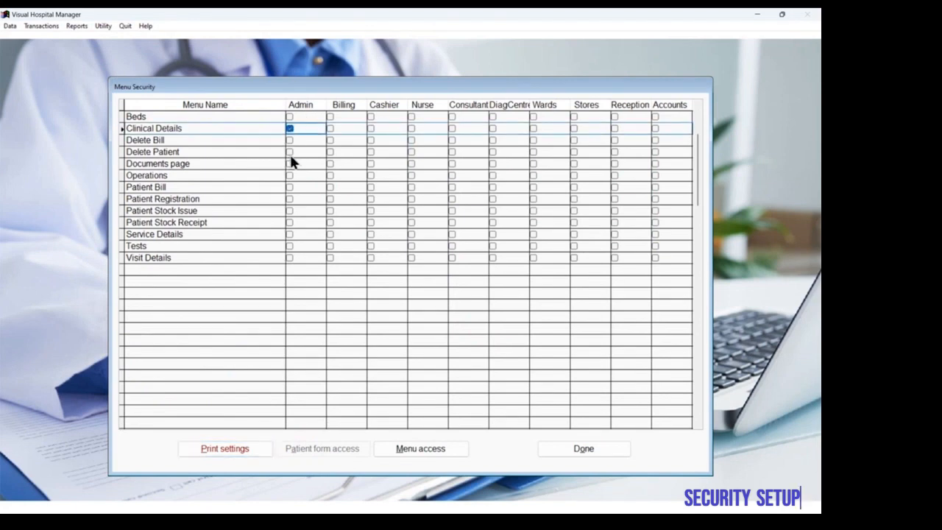
left_click(291, 164)
left_click(291, 164)
left_click(291, 178)
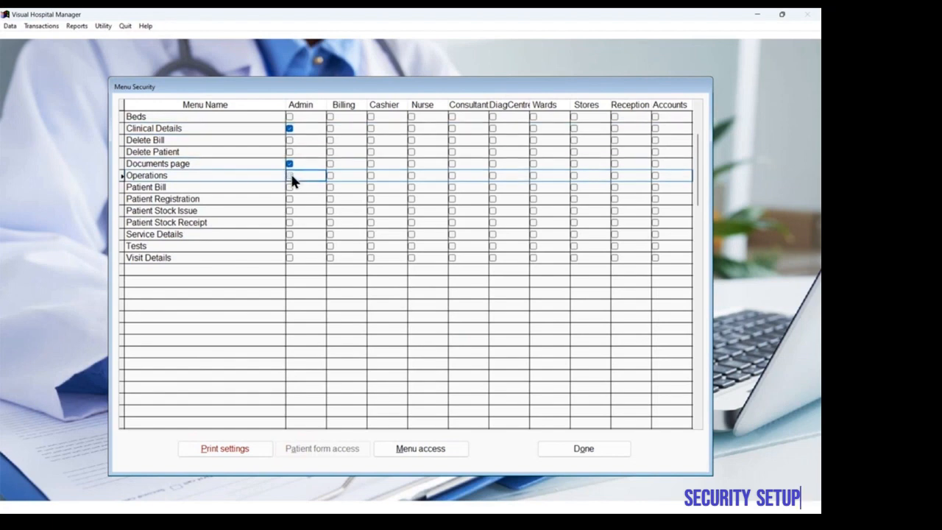
left_click(291, 176)
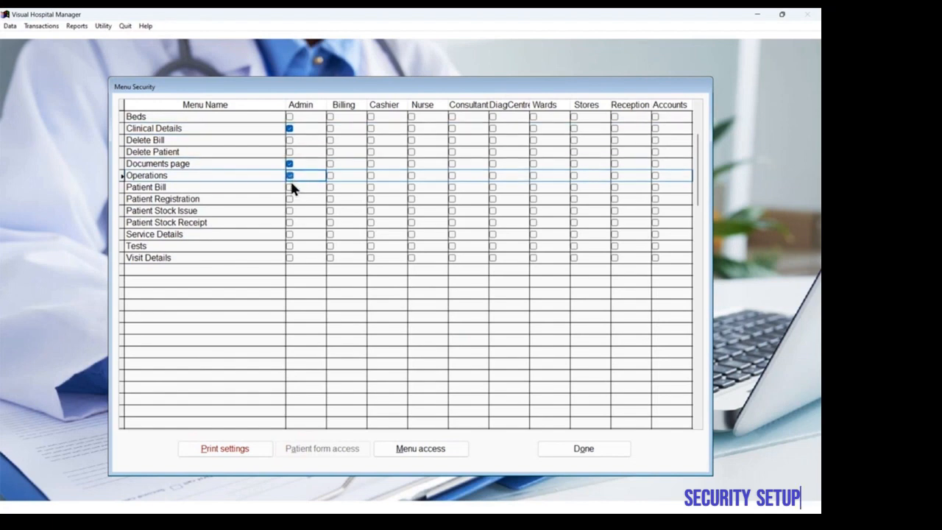
left_click(290, 248)
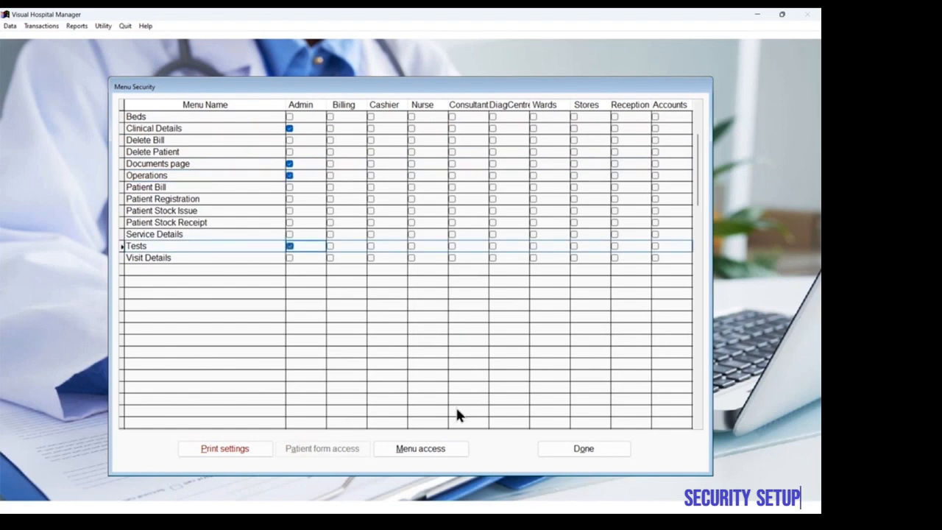
left_click(569, 450)
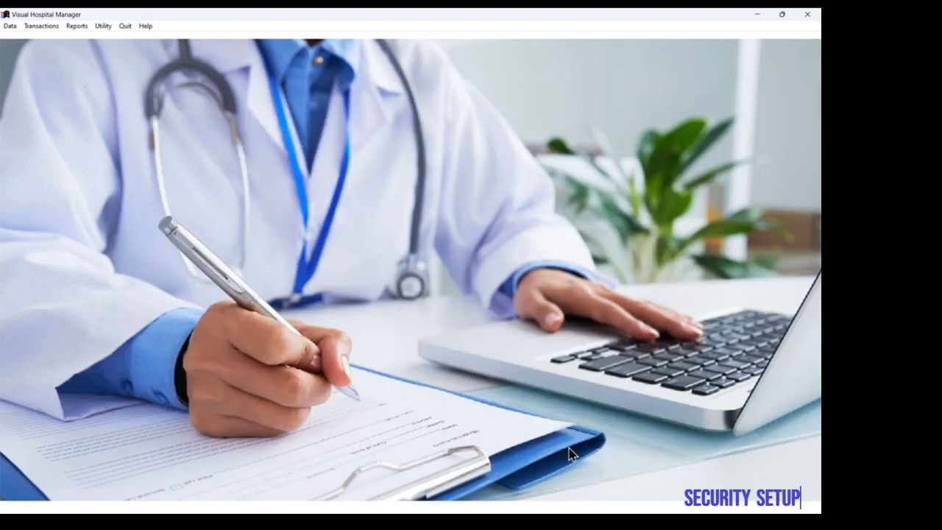
Step: Reopen Test patient, check the Consultants, Services, Inventory, Wards and Billing sections as Admin, and close the patient form
left_click(11, 26)
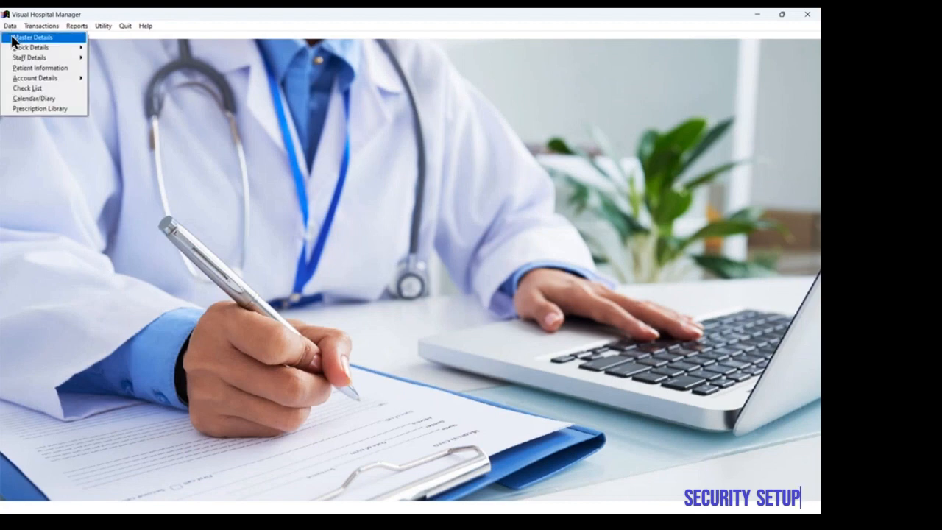
left_click(29, 68)
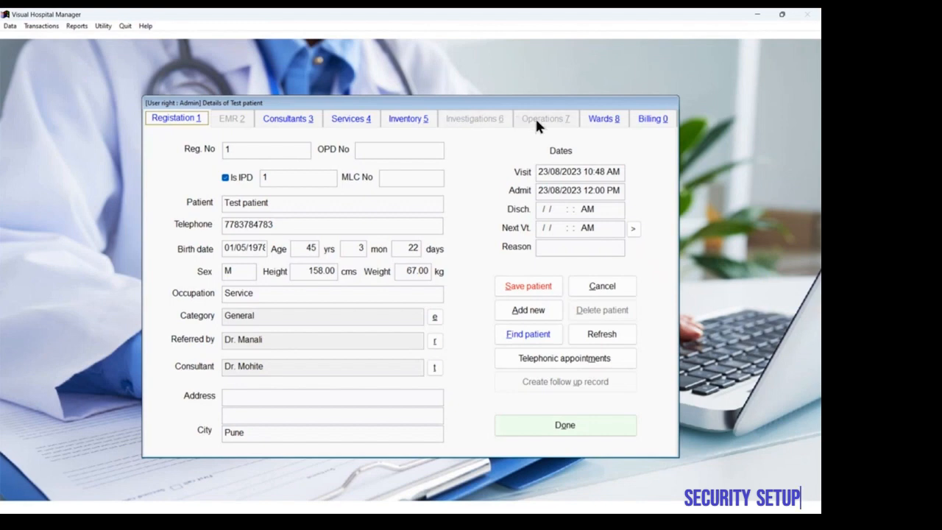
left_click(285, 121)
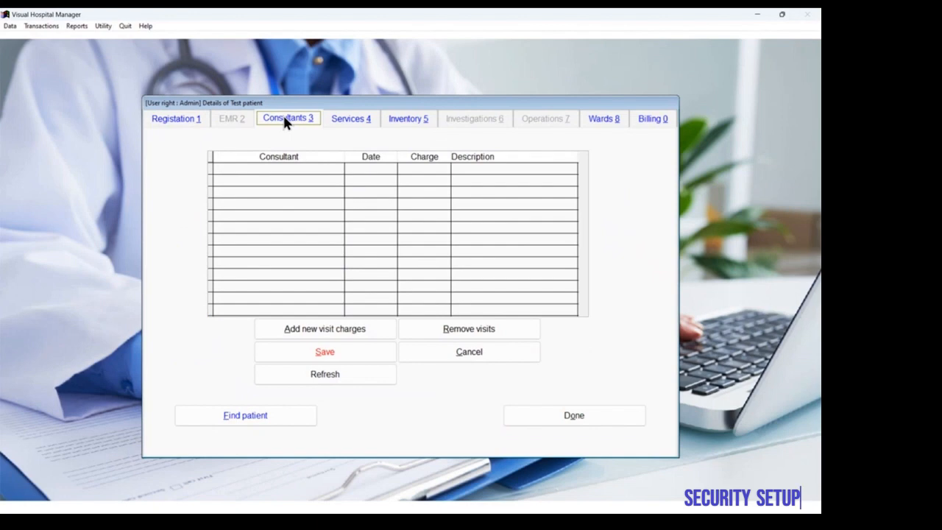
left_click(358, 122)
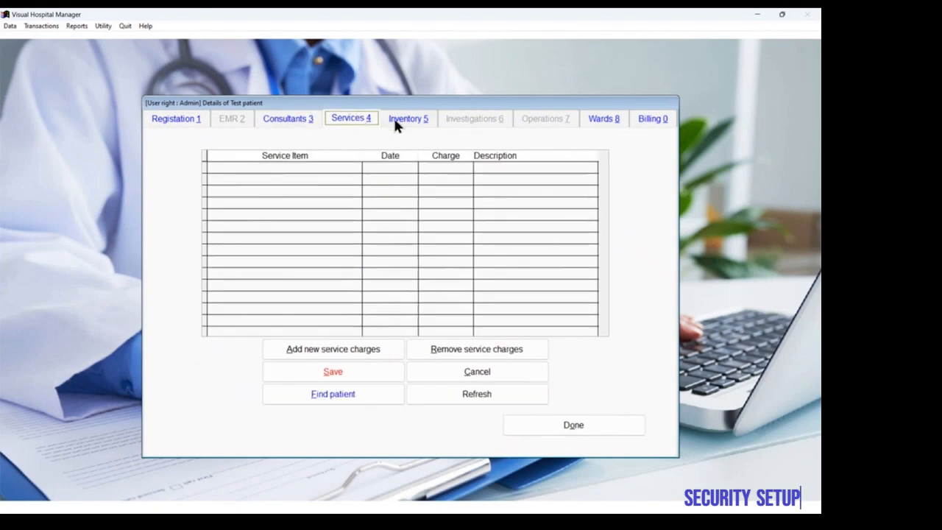
left_click(402, 124)
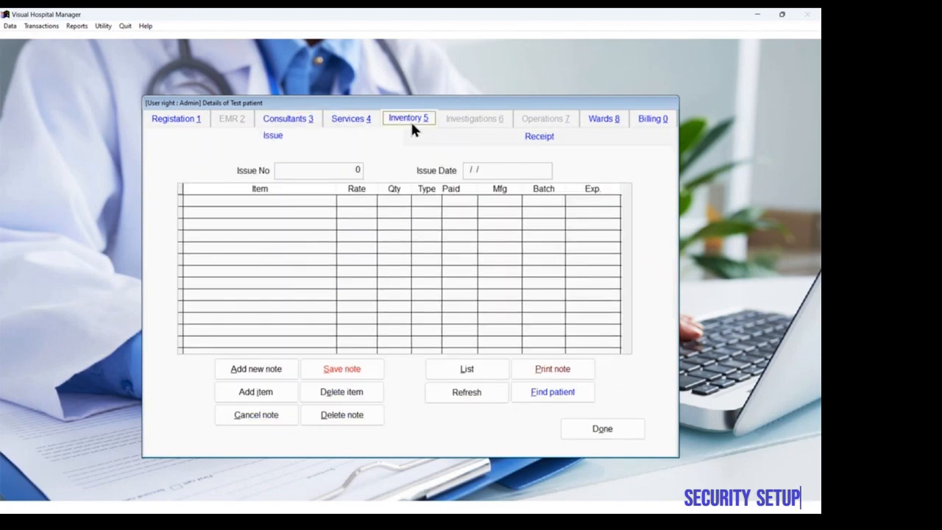
left_click(611, 121)
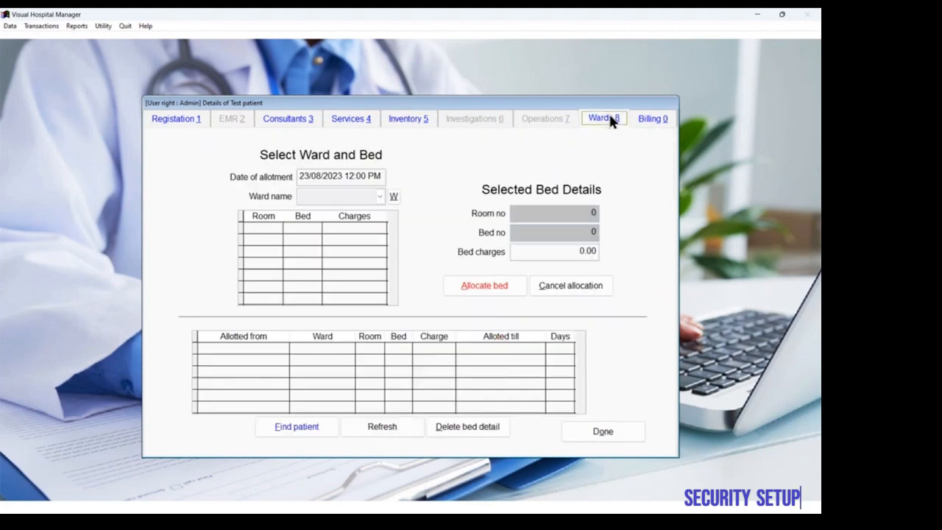
left_click(653, 122)
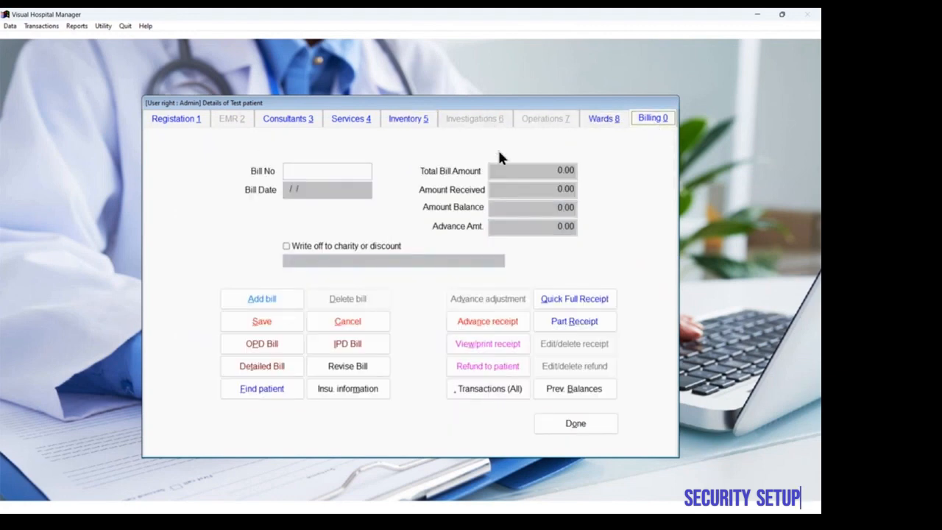
left_click(577, 424)
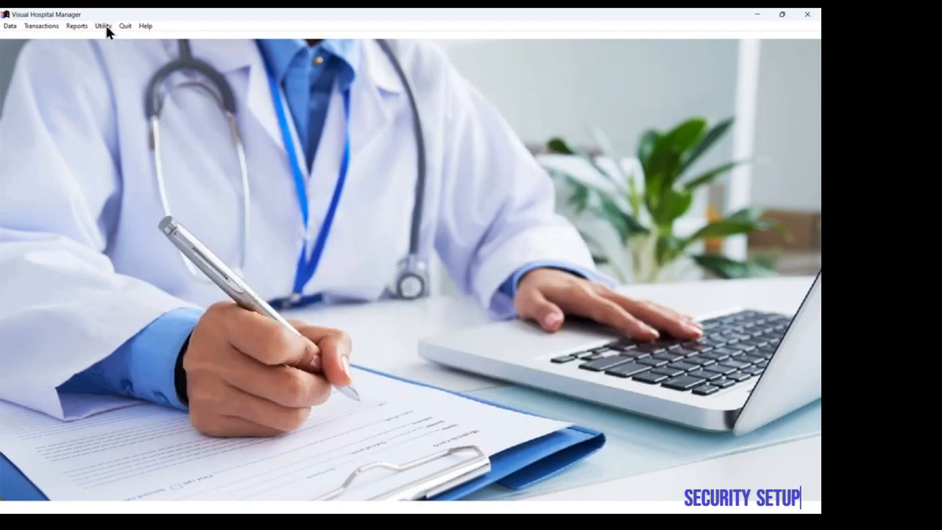
Step: Mark Account Groups for the Admin level in Menu Security, and check the patient form access list before closing
left_click(11, 27)
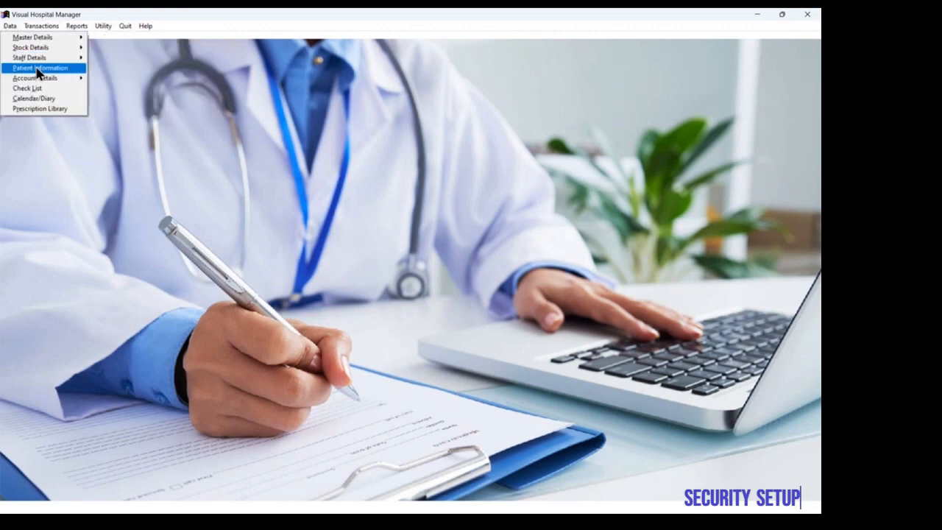
mouse_move(108, 29)
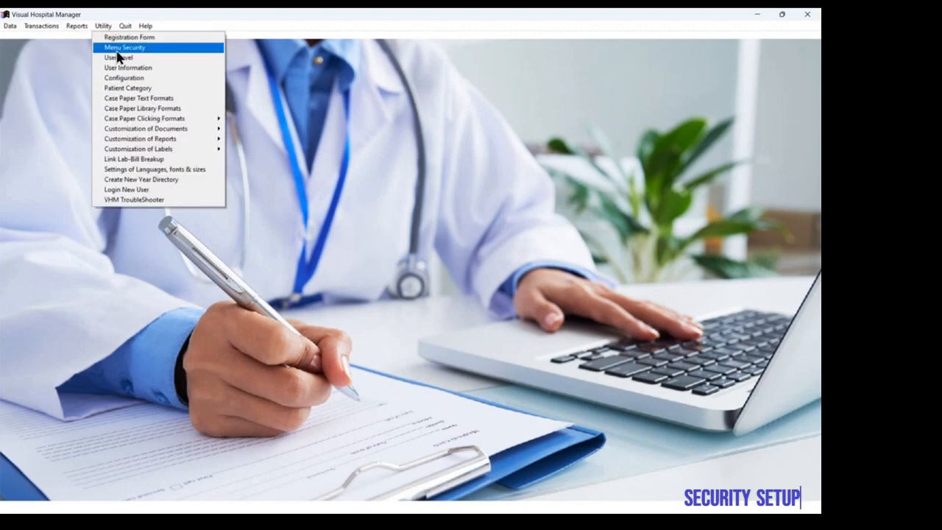
left_click(119, 49)
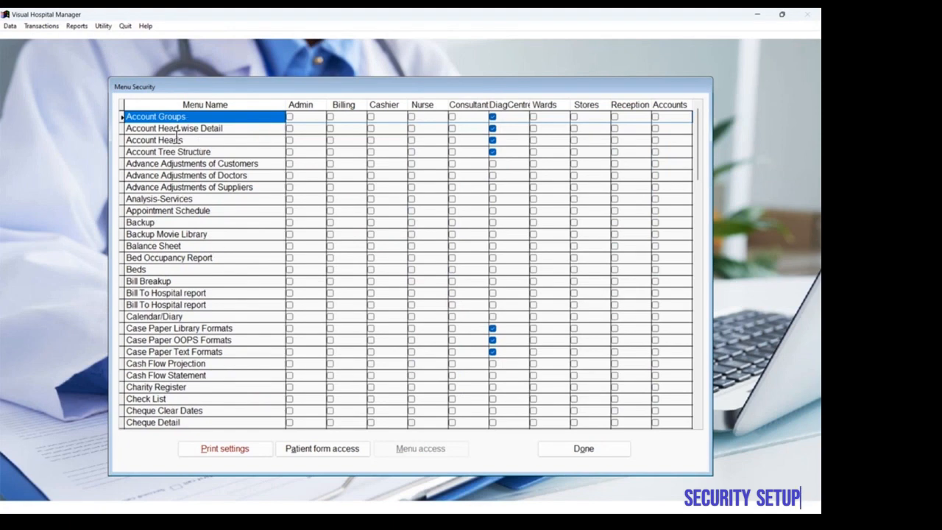
left_click(289, 117)
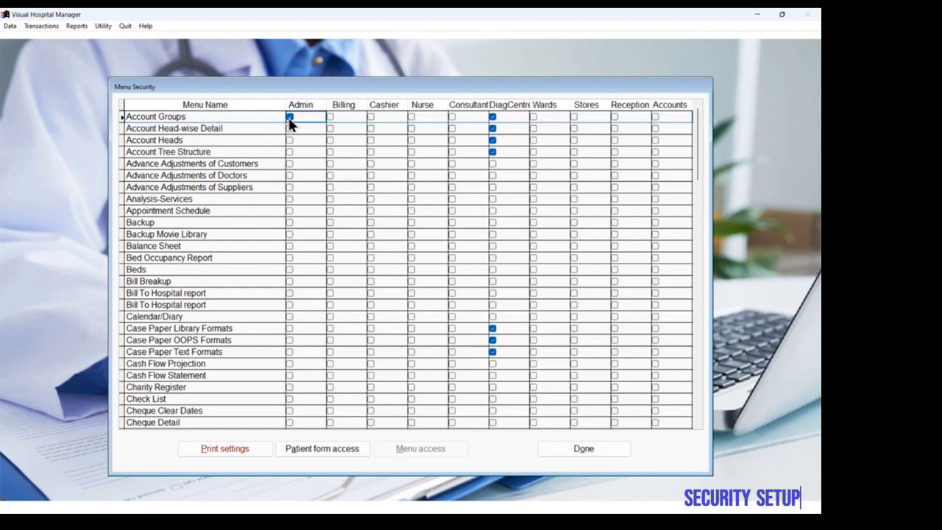
scroll(240, 320, "down", 9)
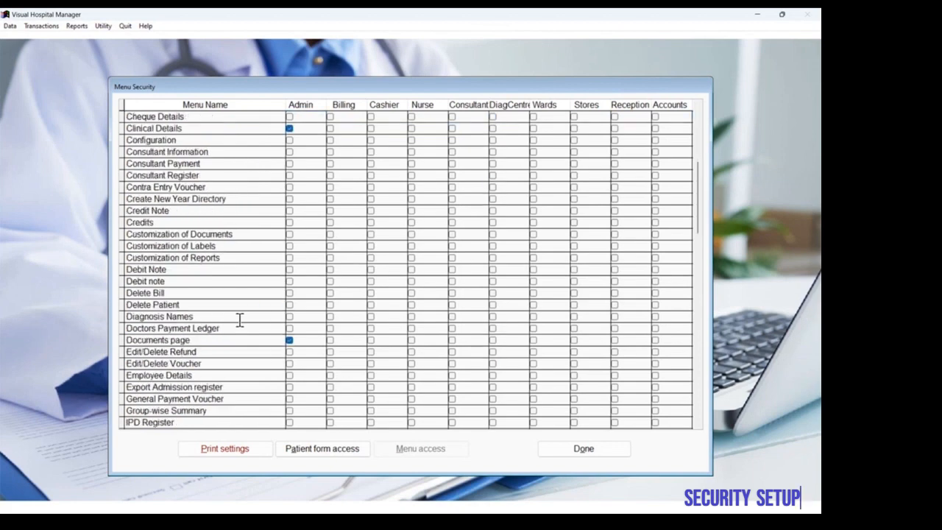
scroll(240, 319, "down", 3)
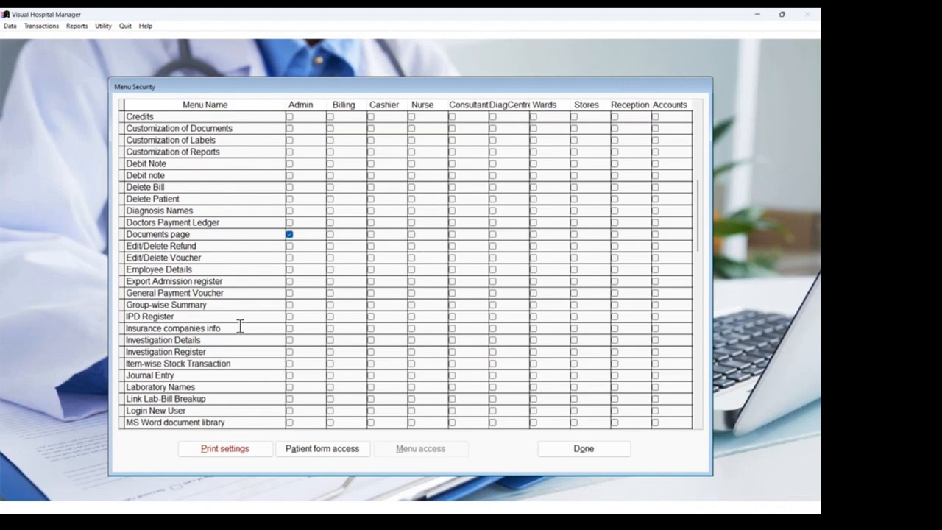
left_click(319, 448)
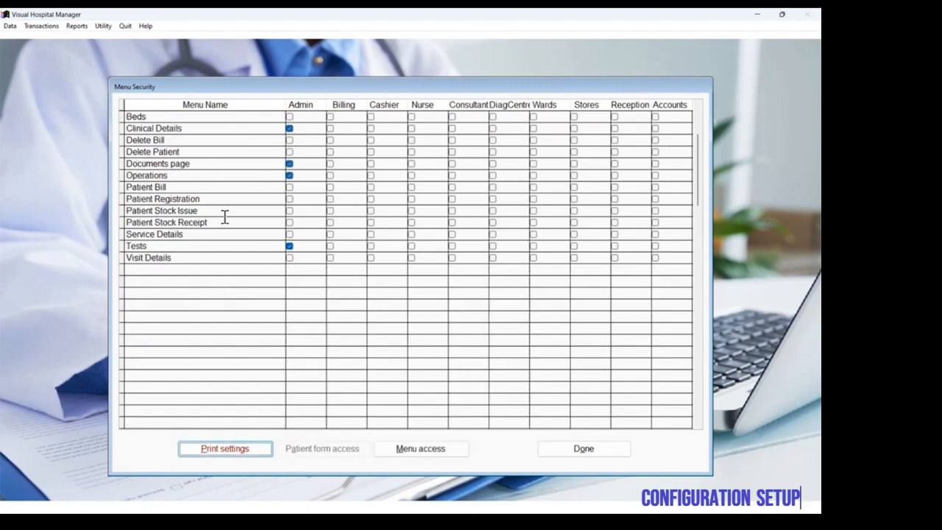
left_click(584, 449)
Step: Open the auto-updates setup in the application configuration
left_click(103, 26)
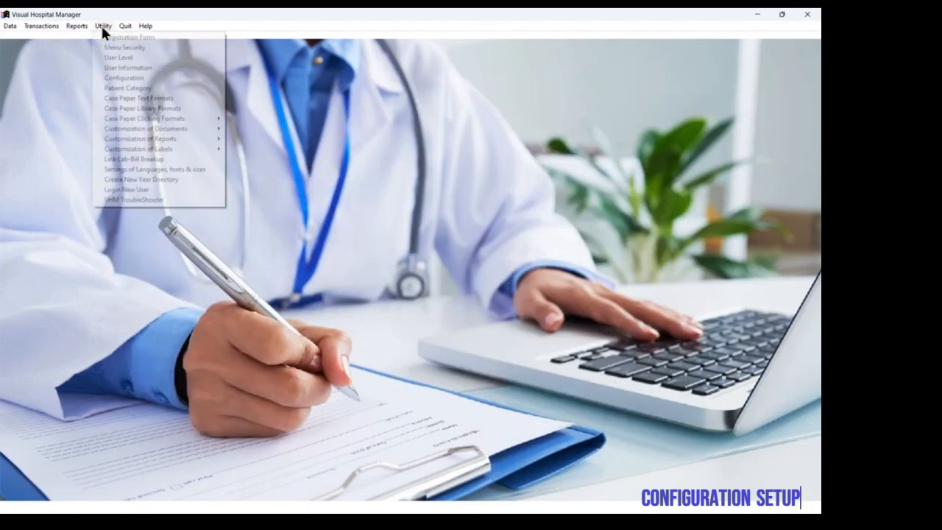
left_click(131, 77)
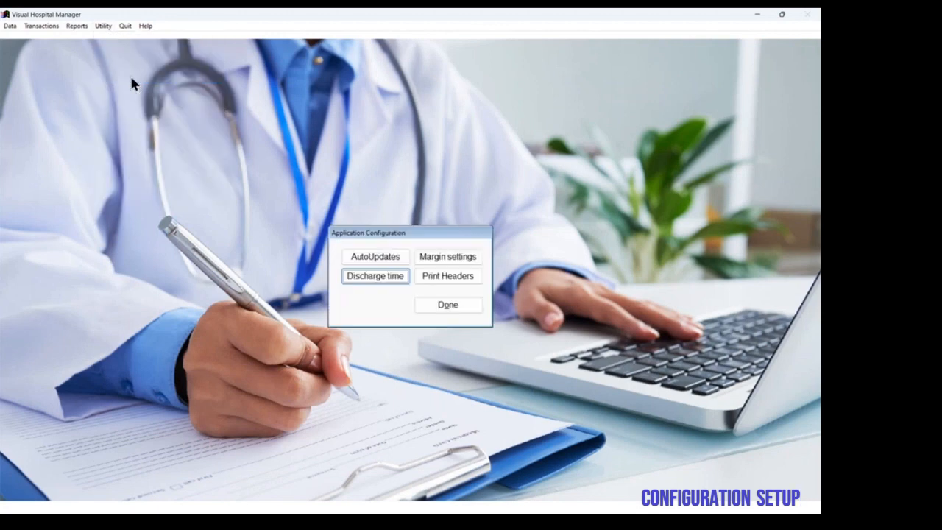
left_click(391, 259)
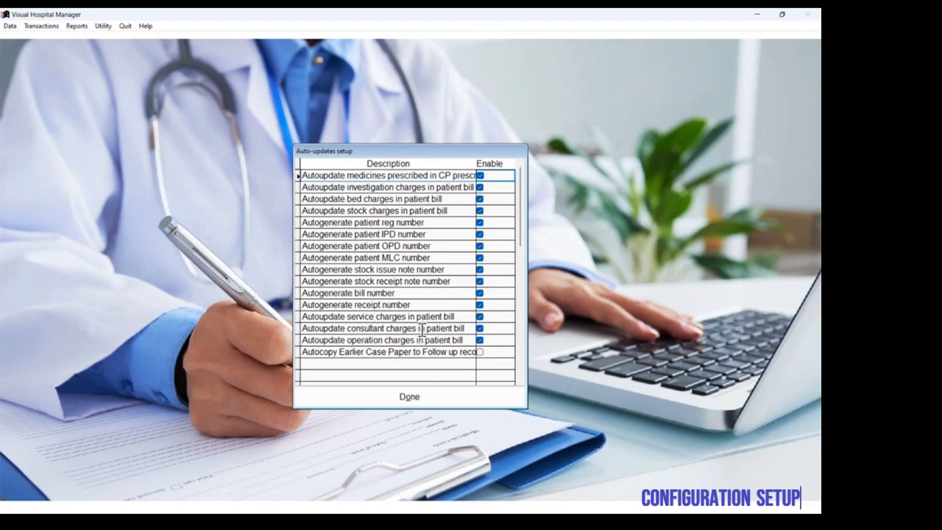
Step: Switch auto-update of consultant charges in the patient bill off and back on, and close the auto-updates setup
left_click(479, 329)
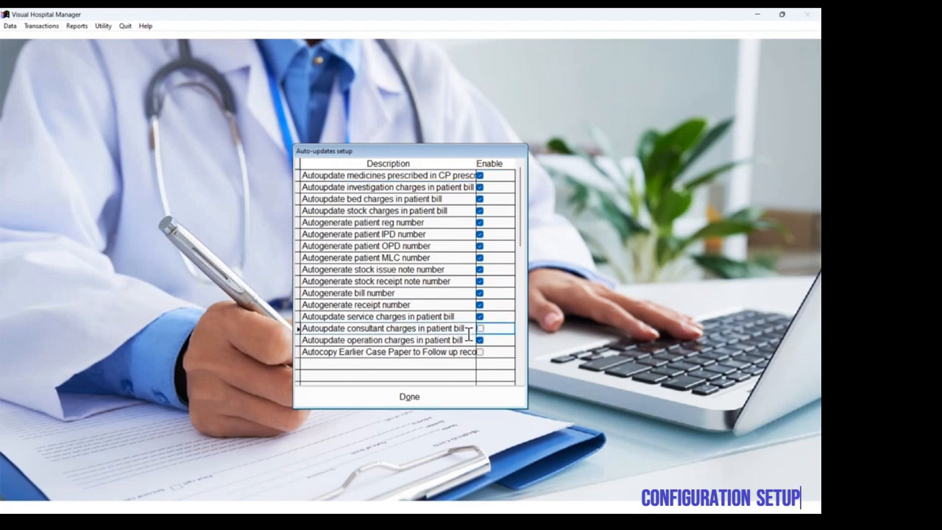
left_click(479, 329)
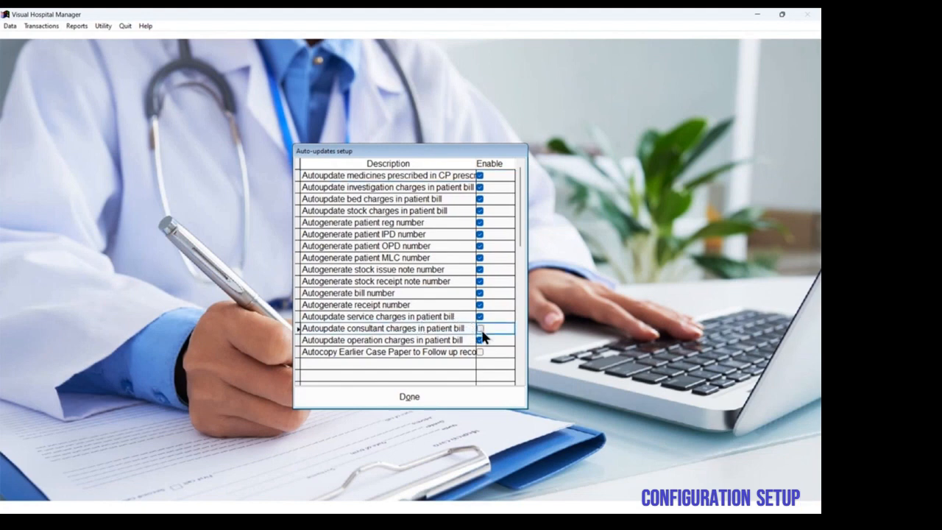
left_click(449, 397)
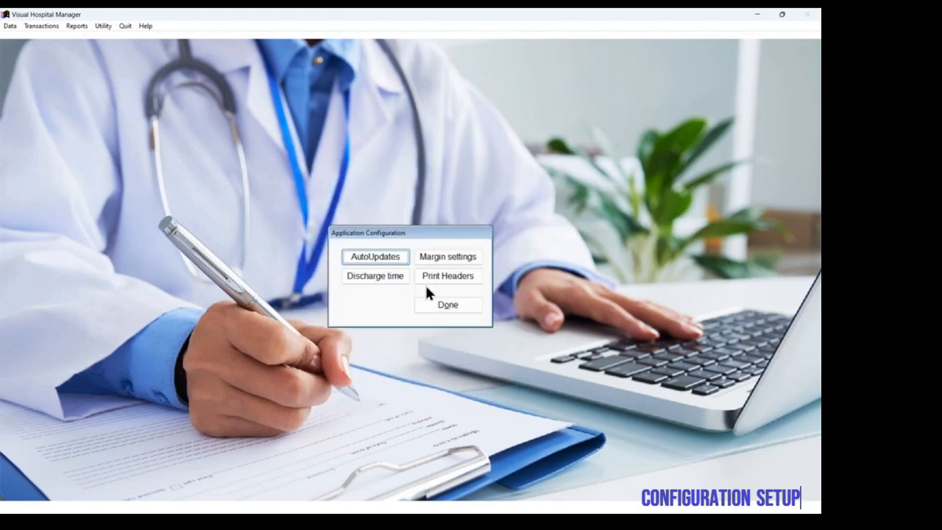
Step: Review the prescription printing margins per language and the discharge time settings, closing each form
left_click(446, 256)
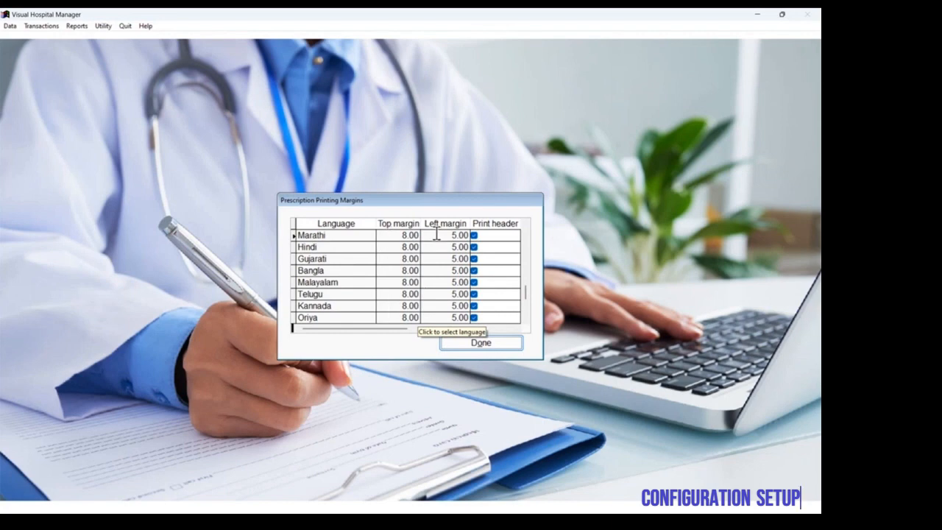
left_click(454, 344)
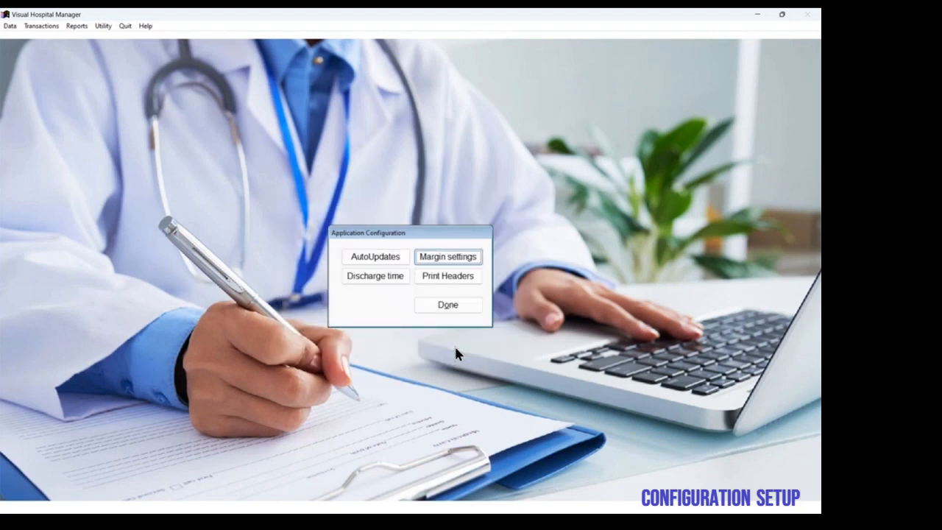
left_click(395, 279)
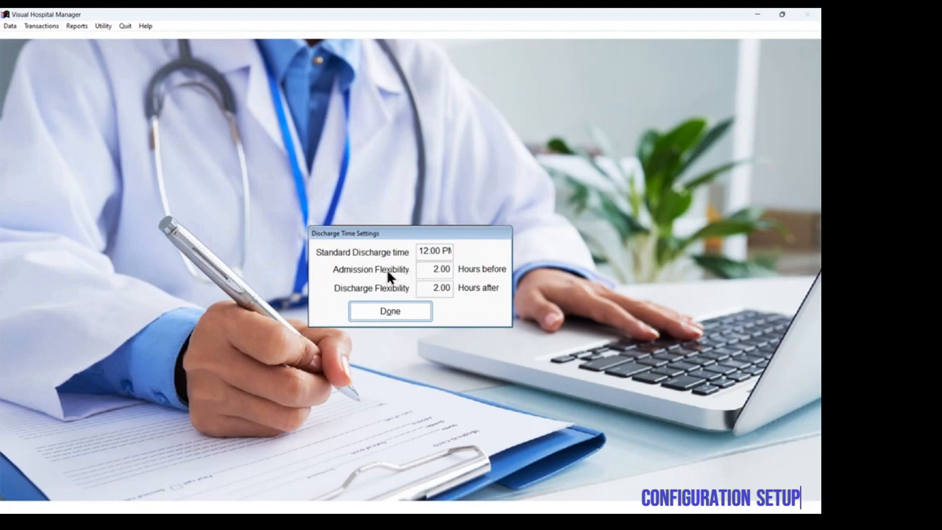
left_click(423, 309)
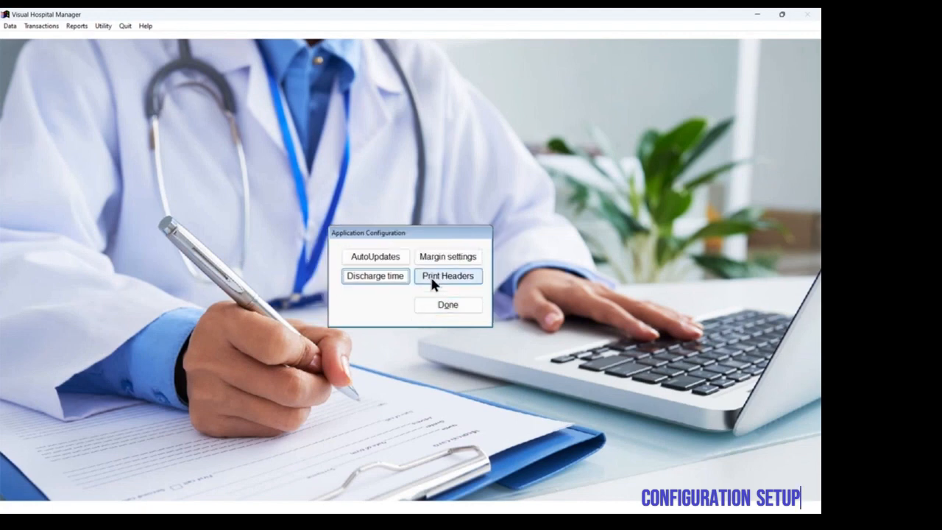
Step: Switch the Medicine Prescription print header off and back on, and close the application configuration
left_click(432, 278)
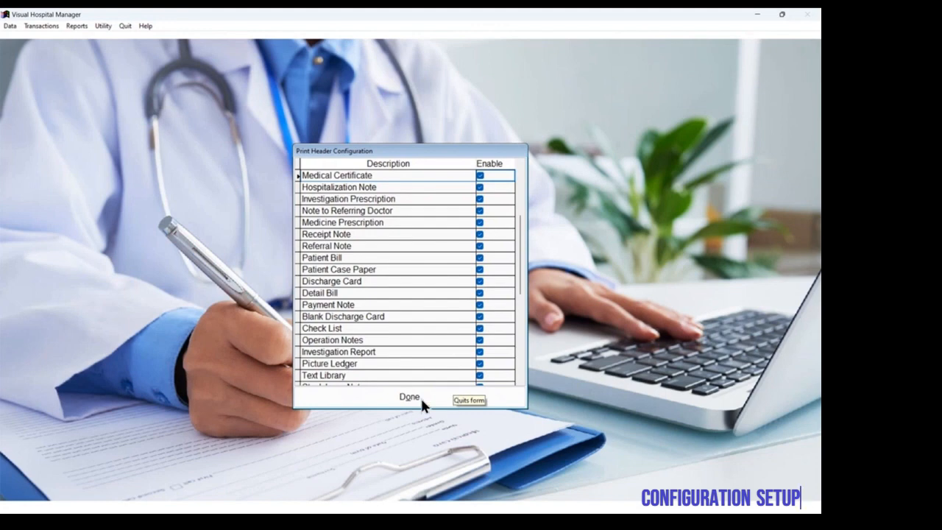
left_click(479, 222)
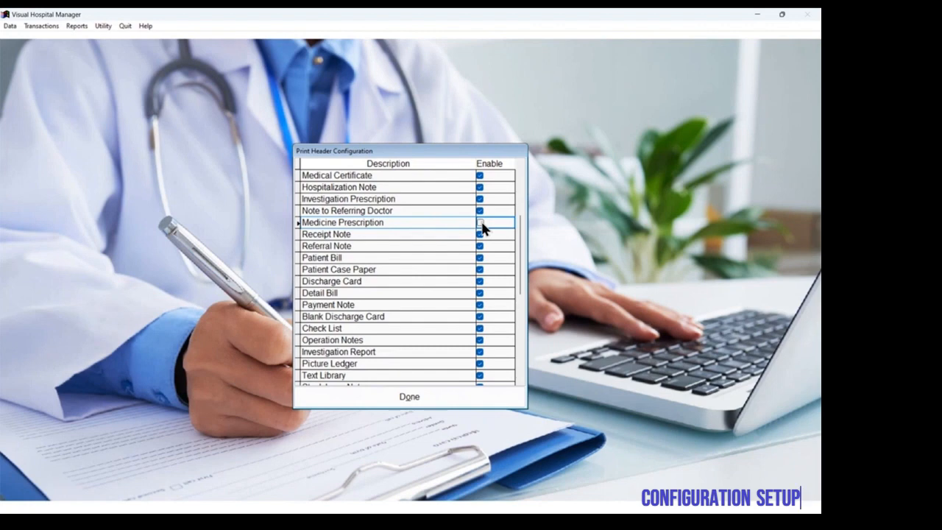
left_click(480, 223)
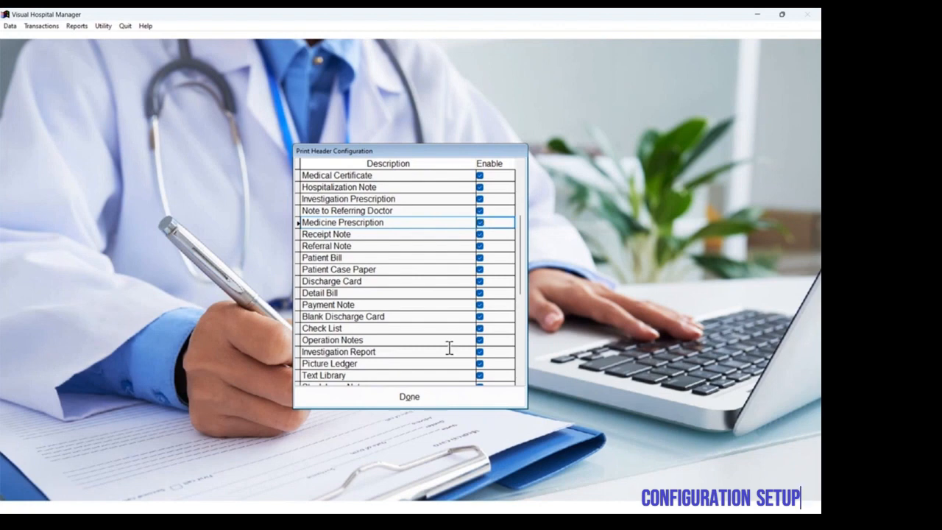
left_click(428, 397)
left_click(450, 306)
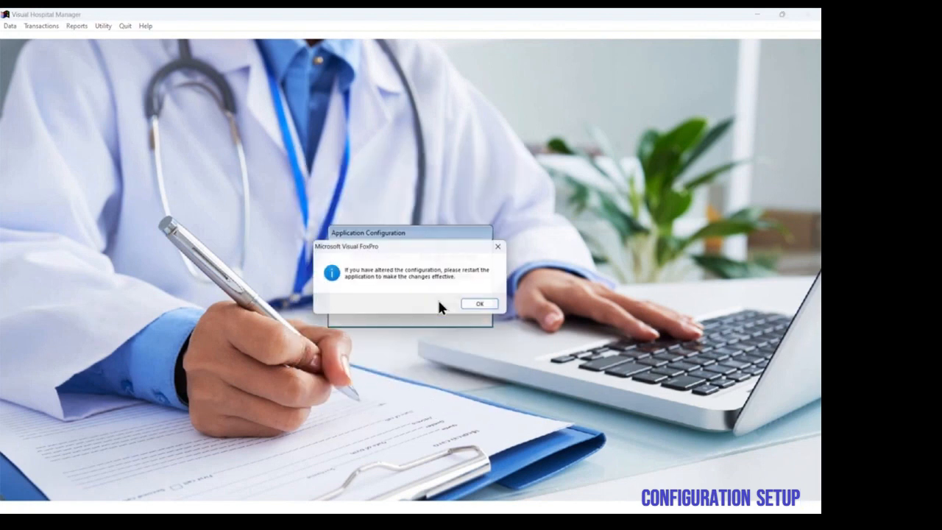
left_click(484, 306)
Step: Rename patient category 4 as OwnHosp and category 5 as BajajAuto, and close the category form
left_click(107, 28)
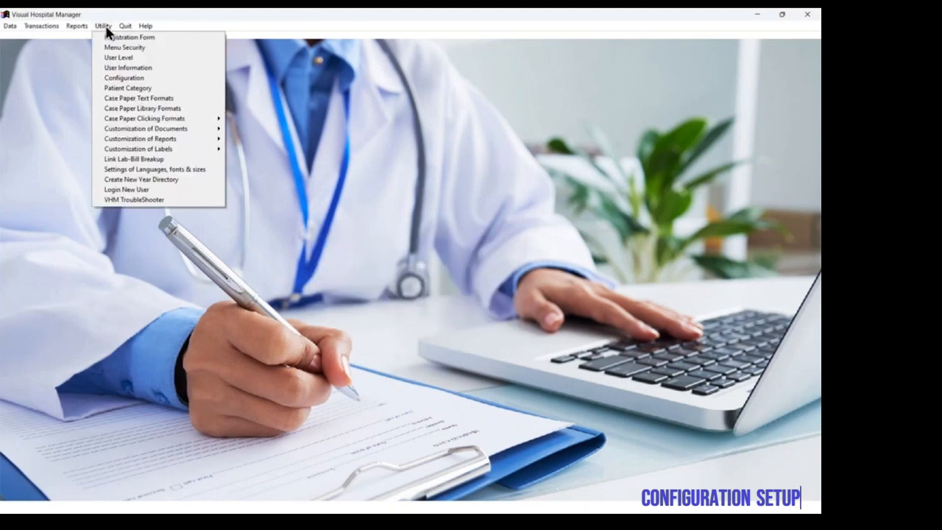
left_click(135, 88)
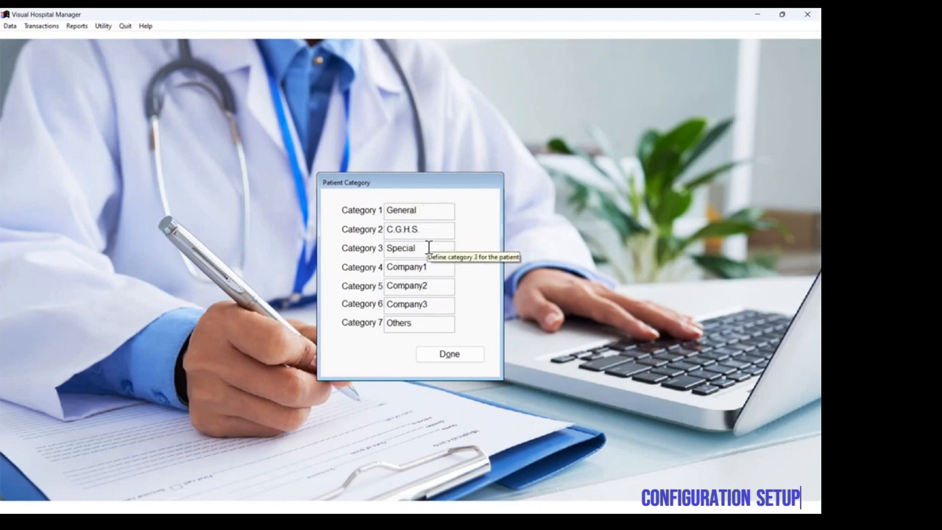
left_click_drag(432, 267, 381, 267)
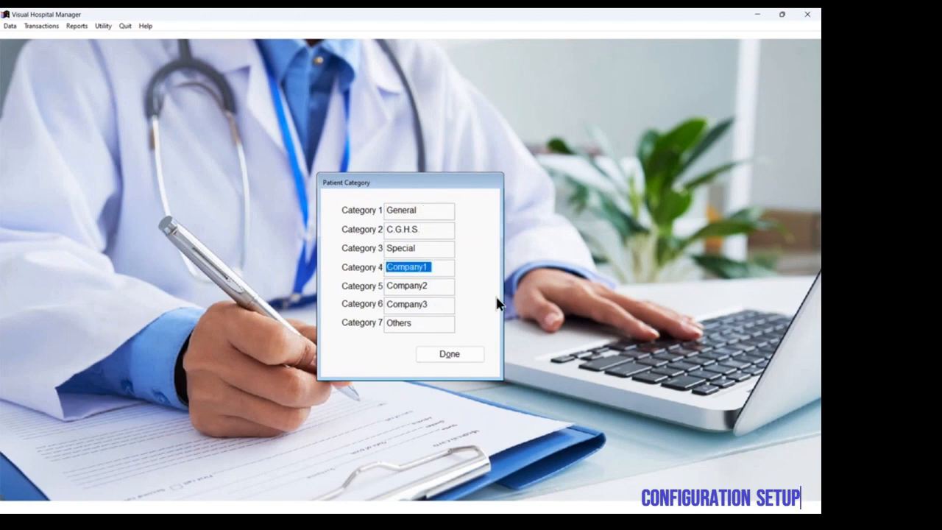
type("OwnHosp")
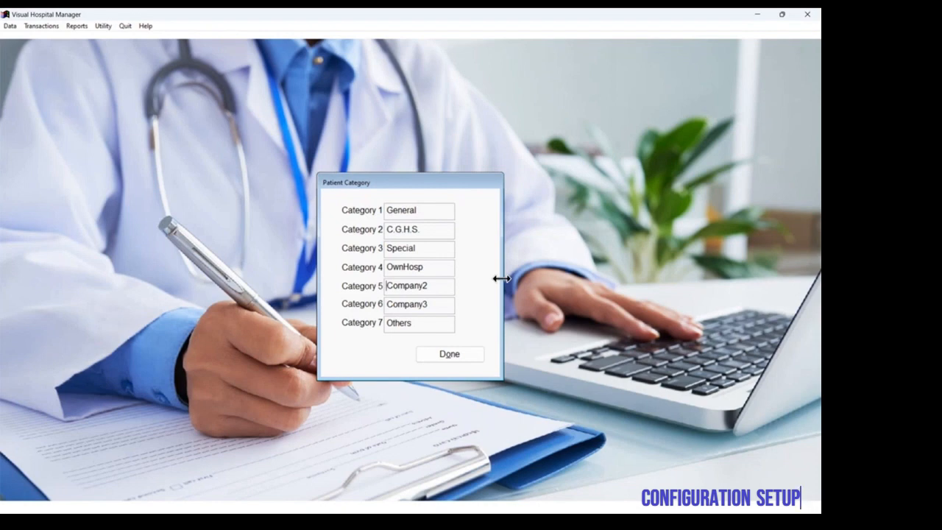
double_click(436, 285)
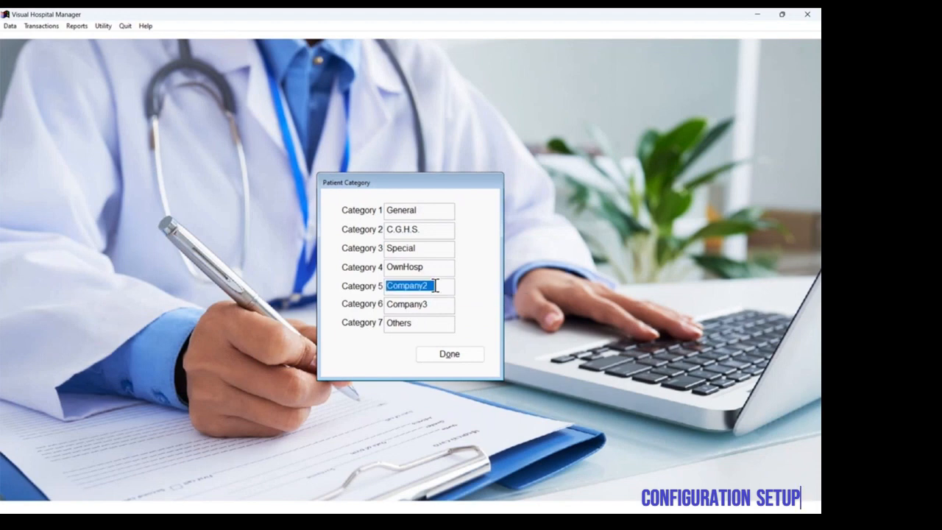
type("BajajAuc")
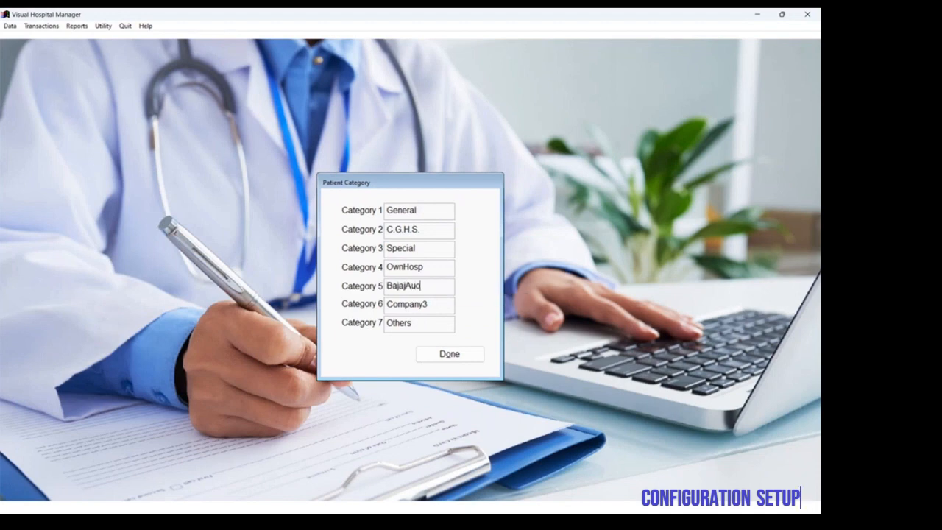
key("BackSpace")
type("to")
left_click(450, 355)
Step: Review the fonts and sizes assigned to each language, and close the form
left_click(97, 28)
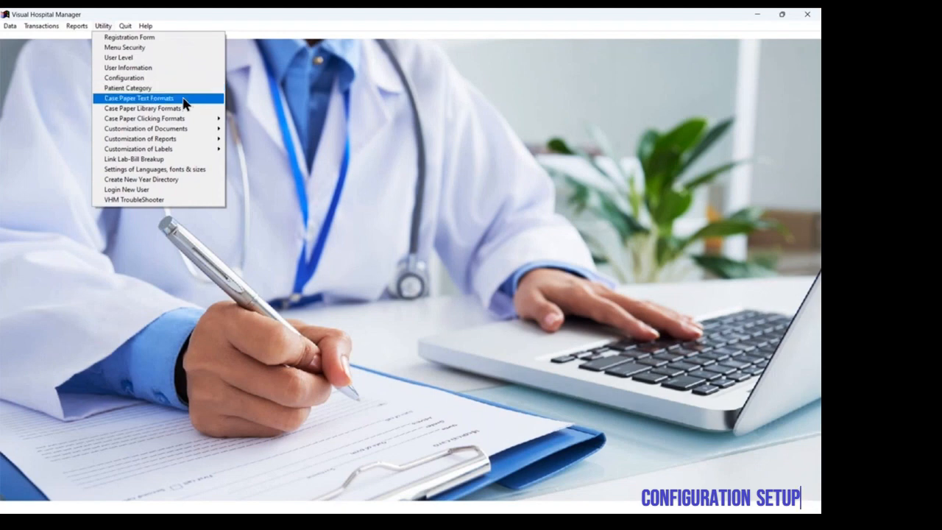
left_click(188, 170)
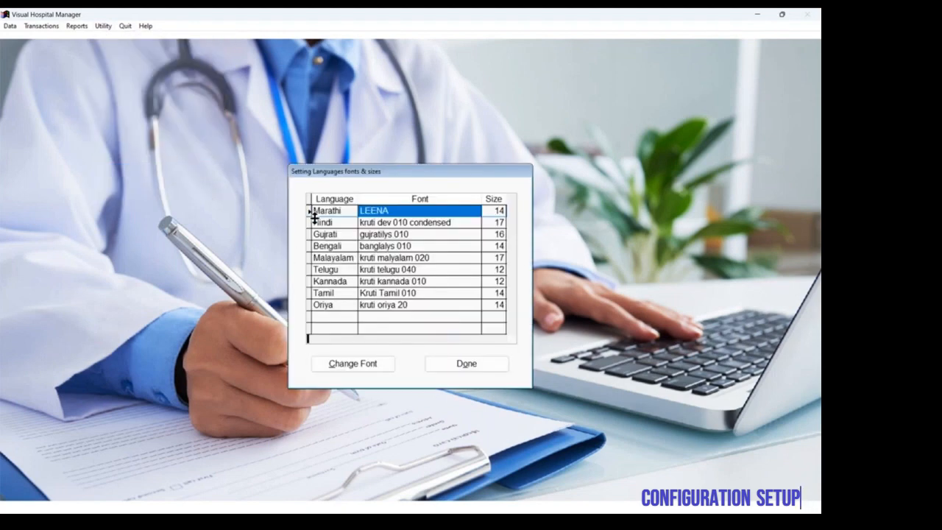
left_click(432, 365)
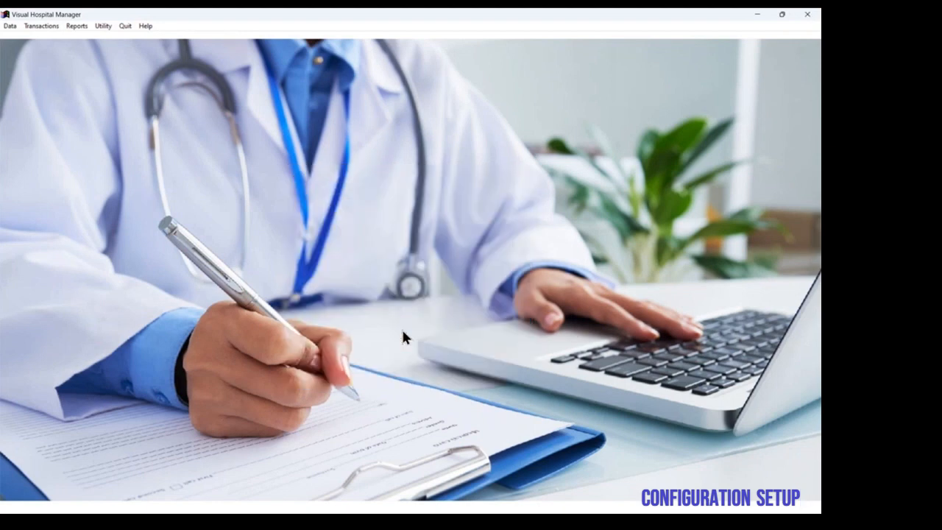
Step: Open the new year directory setup, check the clinic and A/C year lists, and close it
left_click(103, 27)
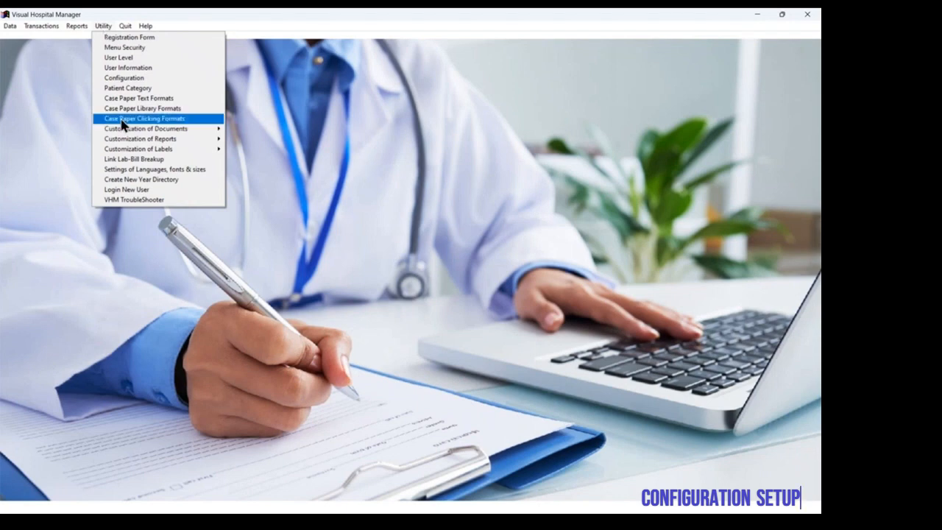
left_click(170, 179)
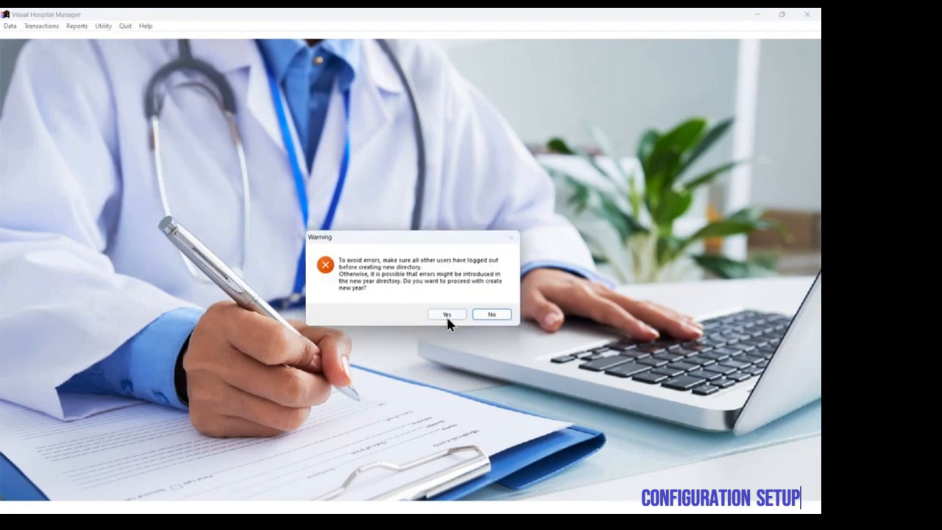
left_click(445, 315)
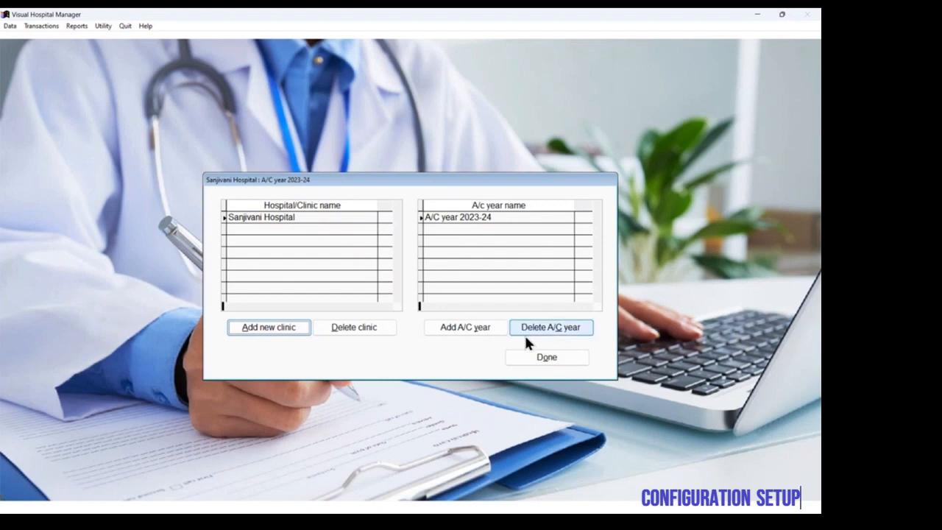
left_click(535, 358)
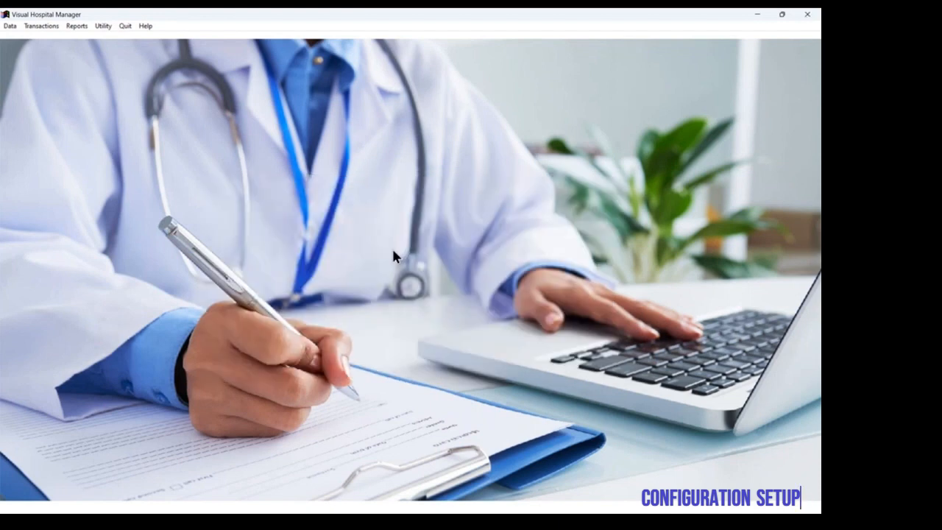
Step: Look over the utility and backup options, and exit Visual Hospital Manager
left_click(102, 25)
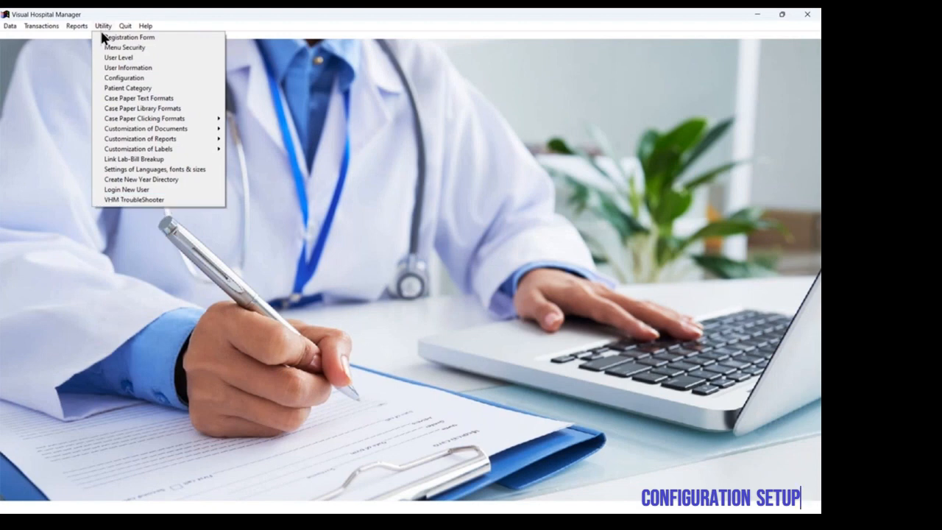
left_click(126, 25)
left_click(127, 25)
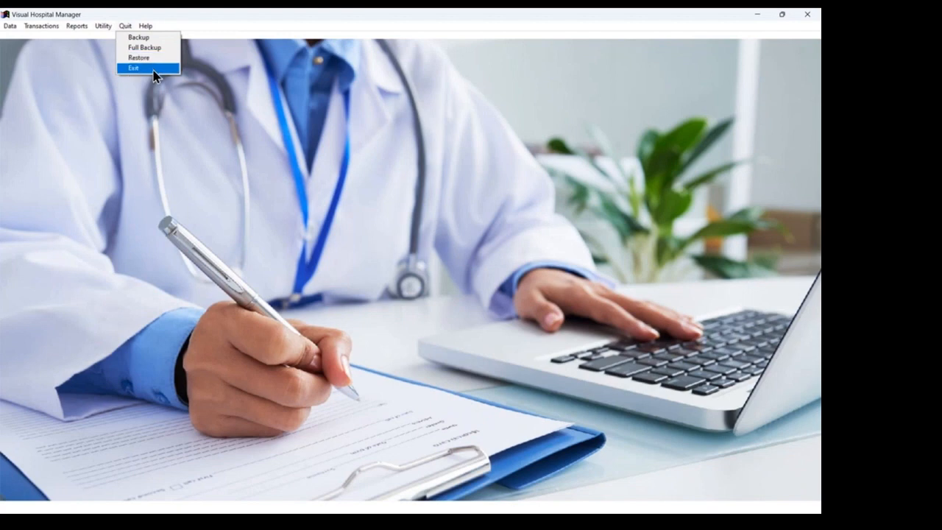
left_click(154, 77)
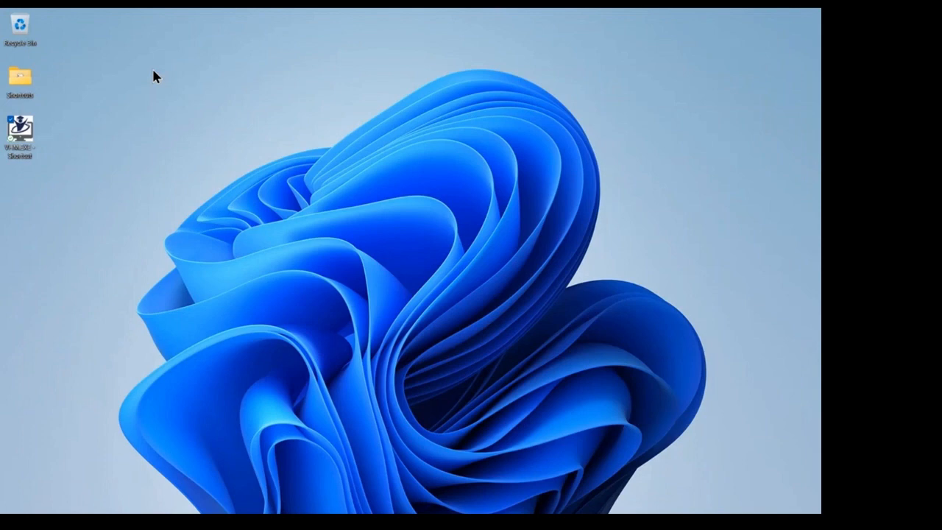